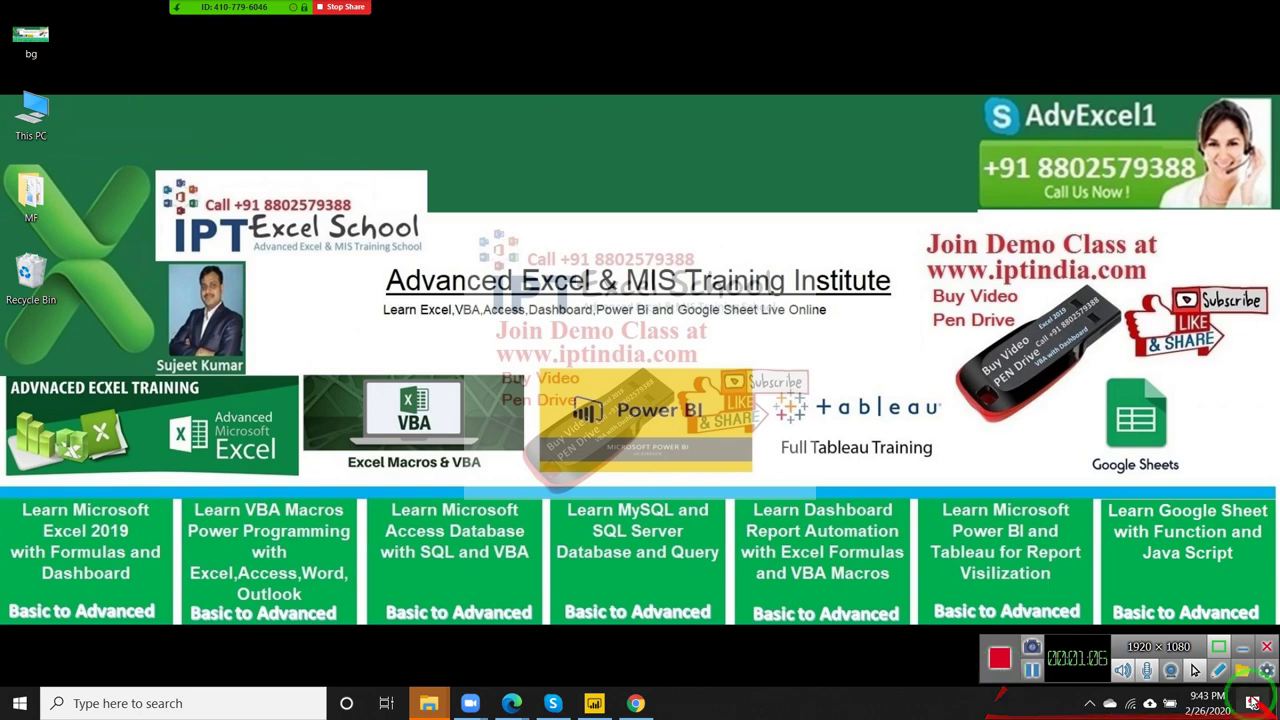
Step: Open drive.google.com/drive/my-drive in a new Chrome tab using the 'dr' address suggestion
left_click(637, 703)
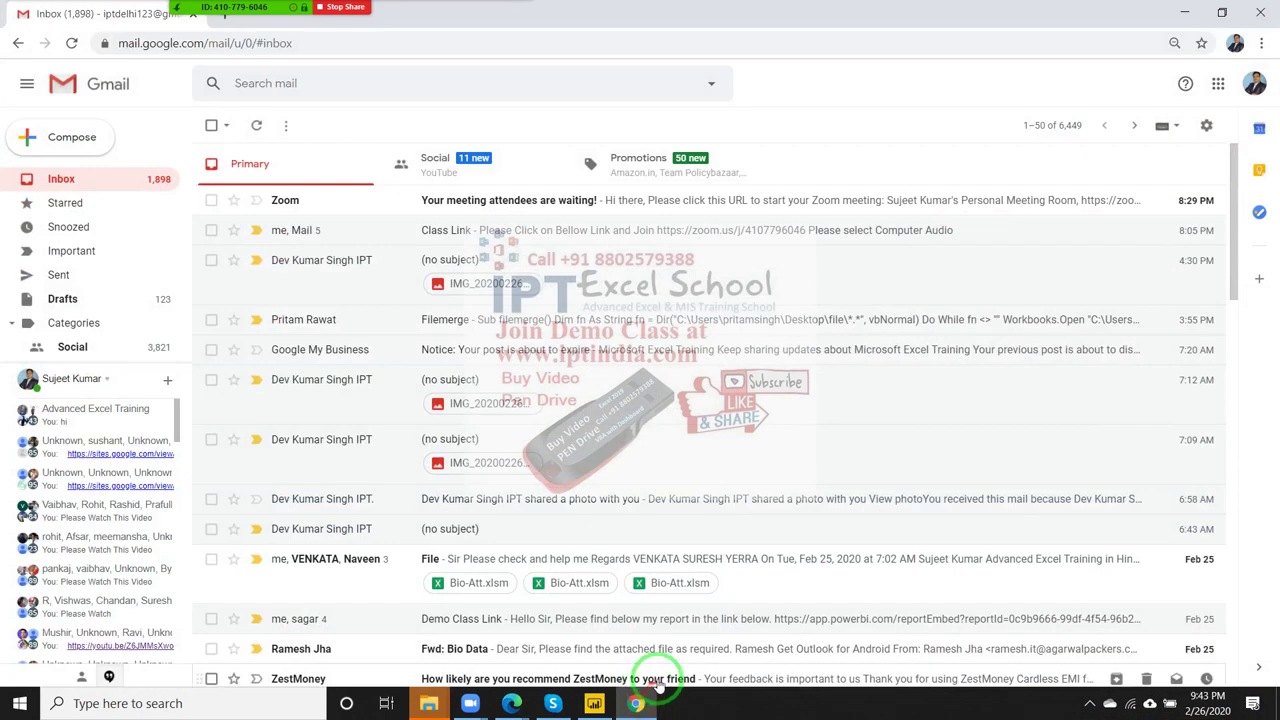
left_click(223, 22)
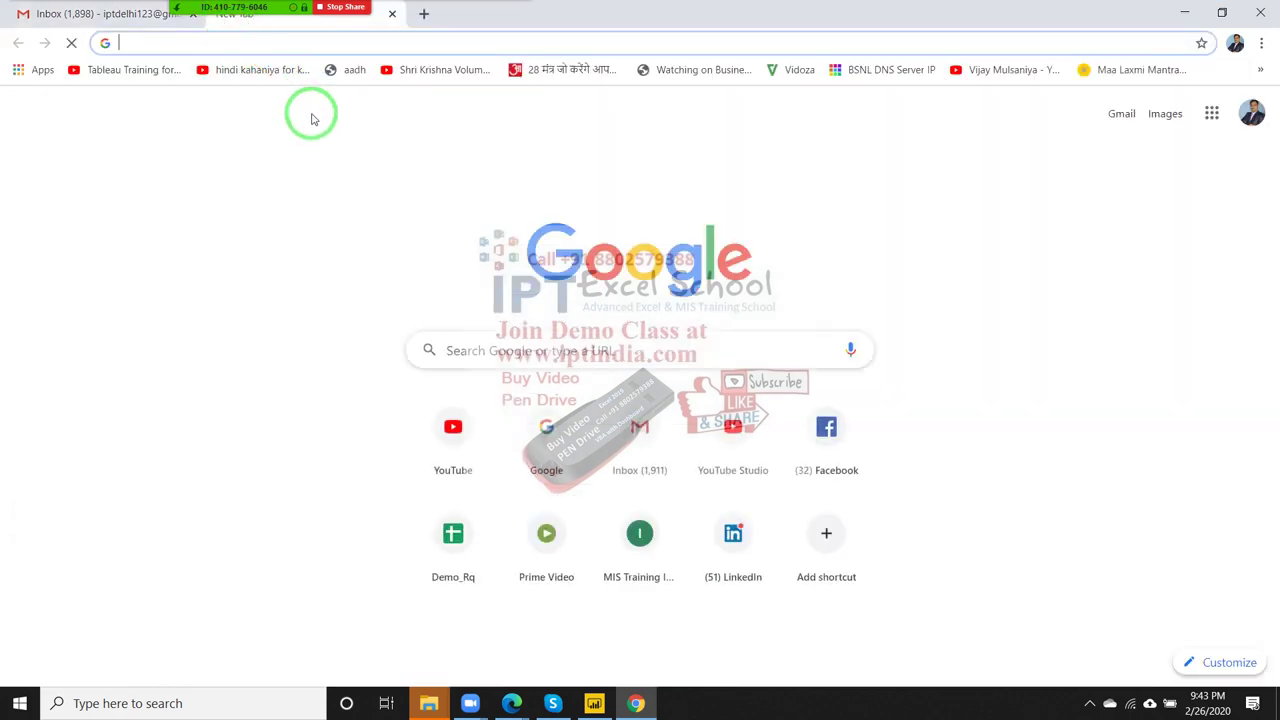
type("dr")
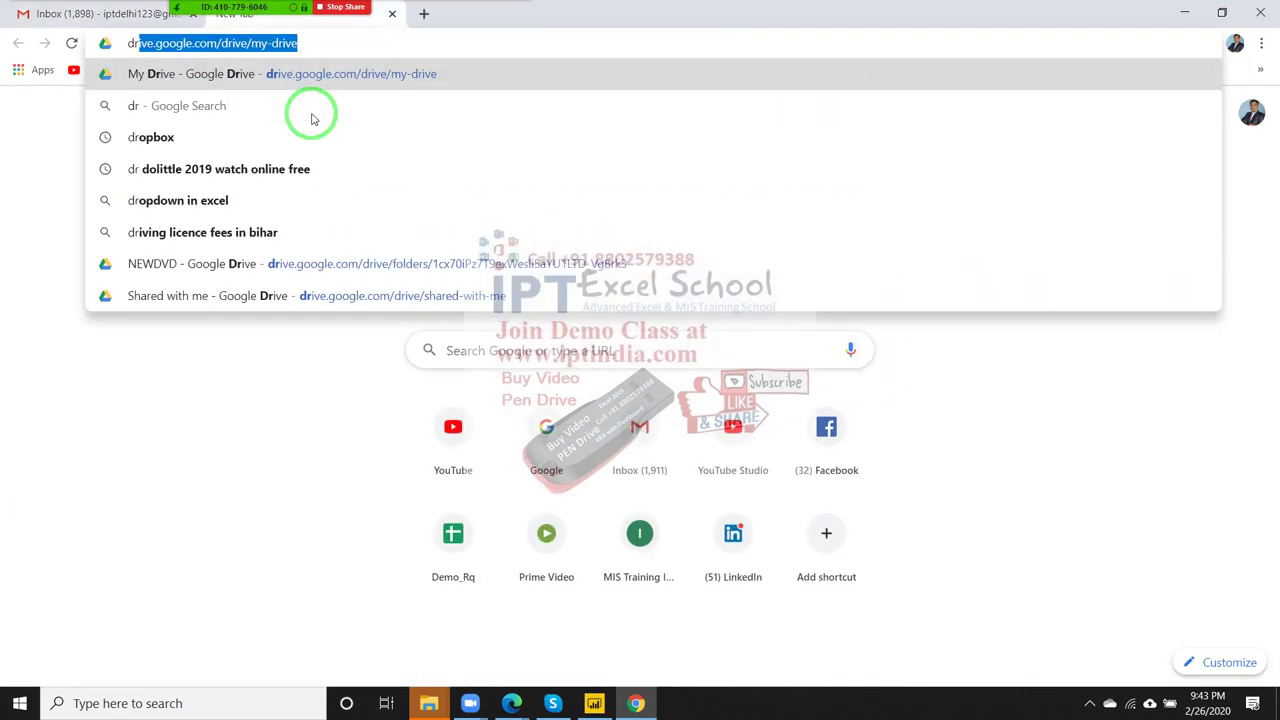
key("Return")
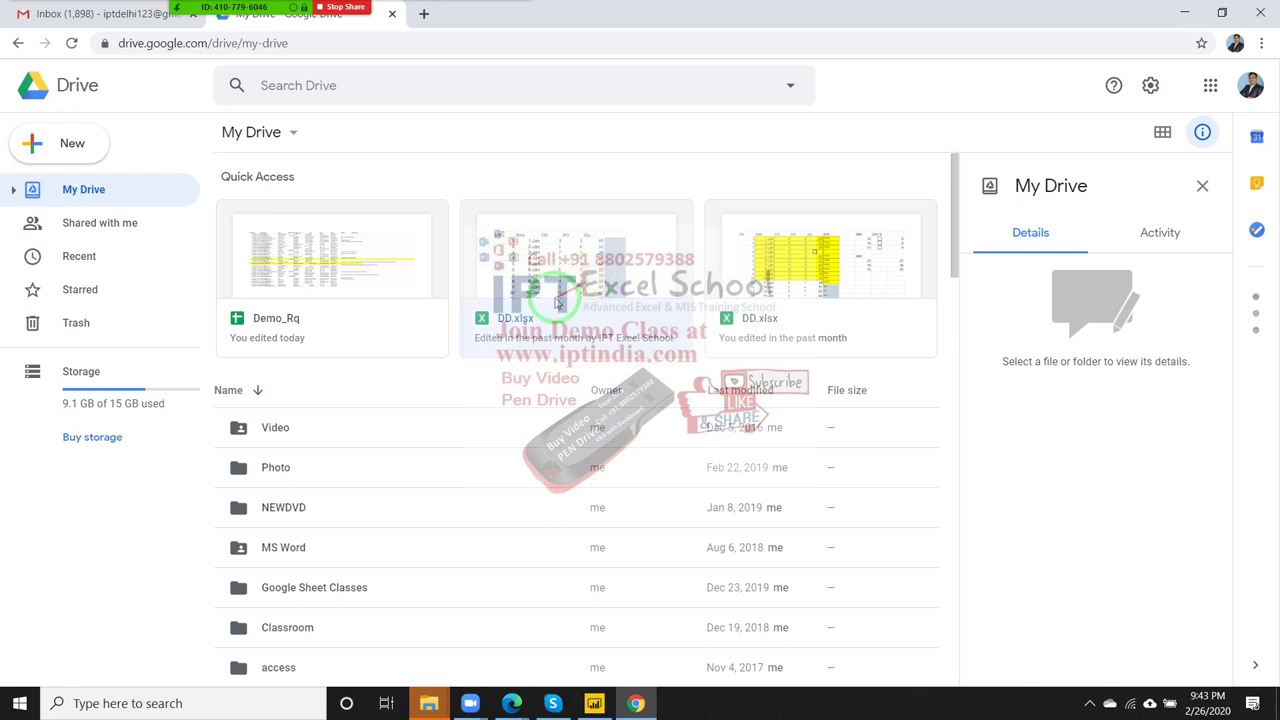
Step: Open DD.xlsx from Quick Access with Google Sheets
left_click(558, 275)
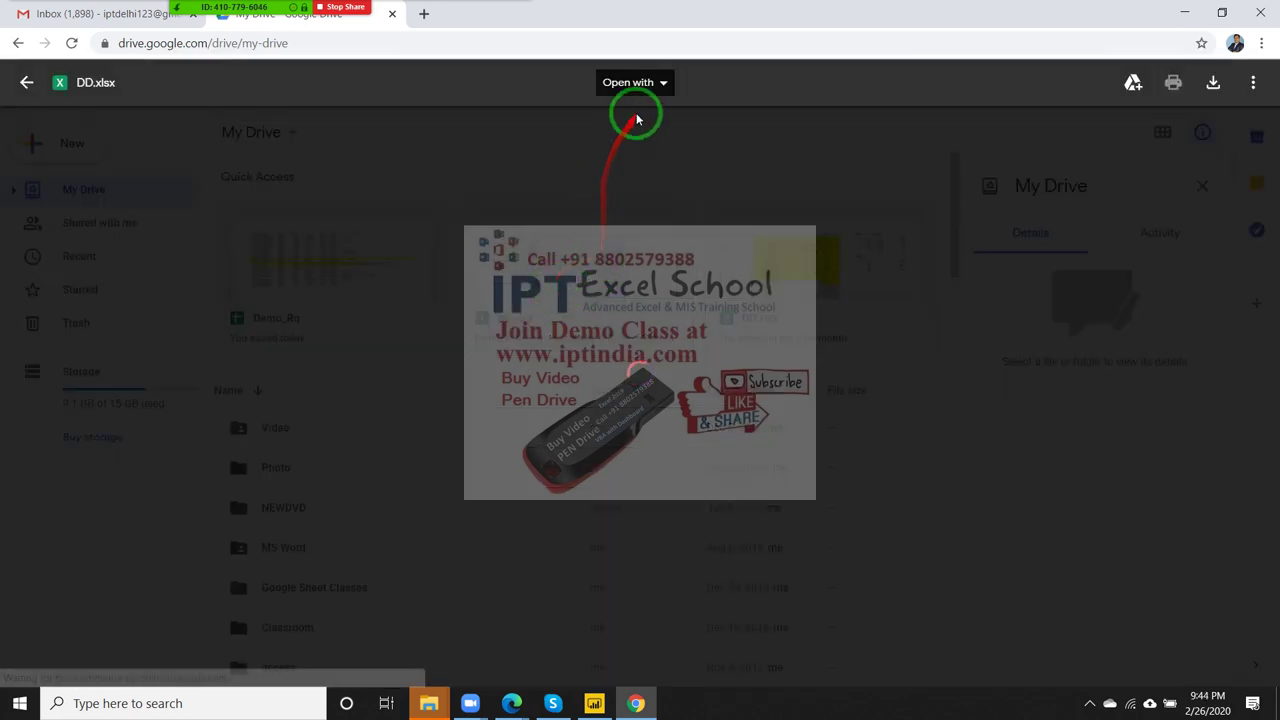
left_click(664, 84)
left_click(662, 137)
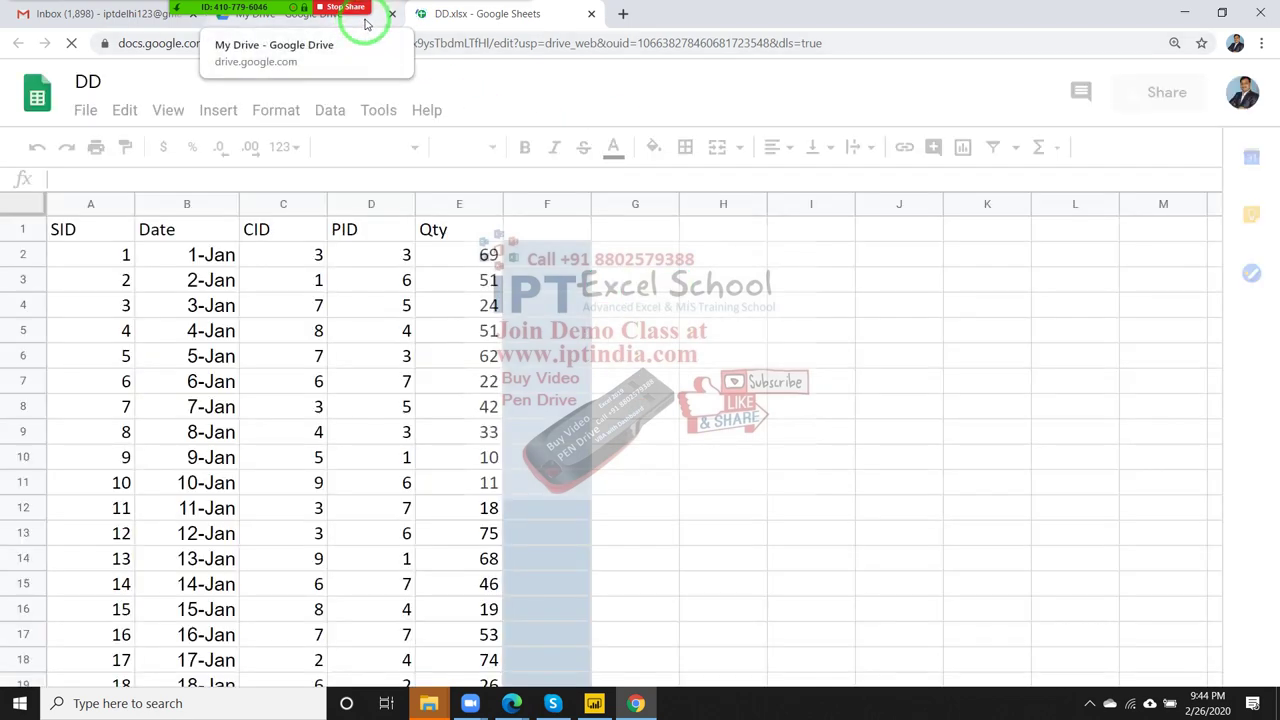
Step: Return to the My Drive tab and close the DD.xlsx preview
left_click(383, 113)
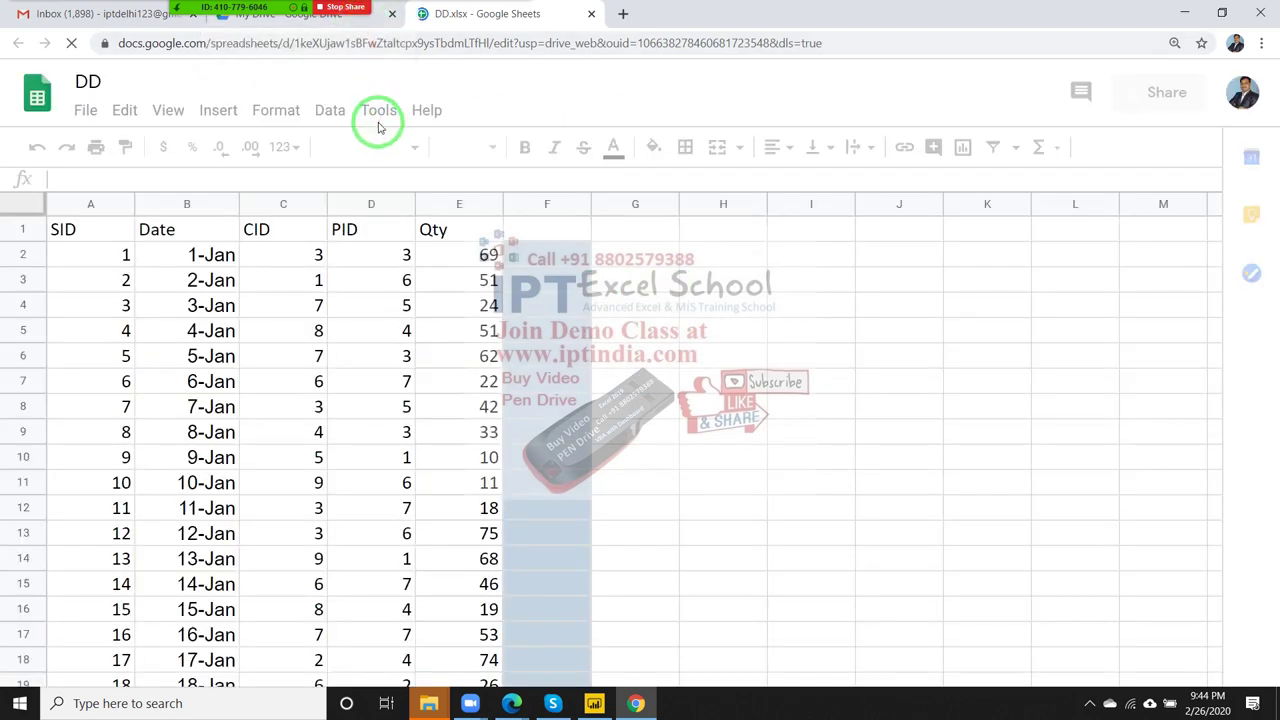
left_click(368, 20)
left_click(457, 63)
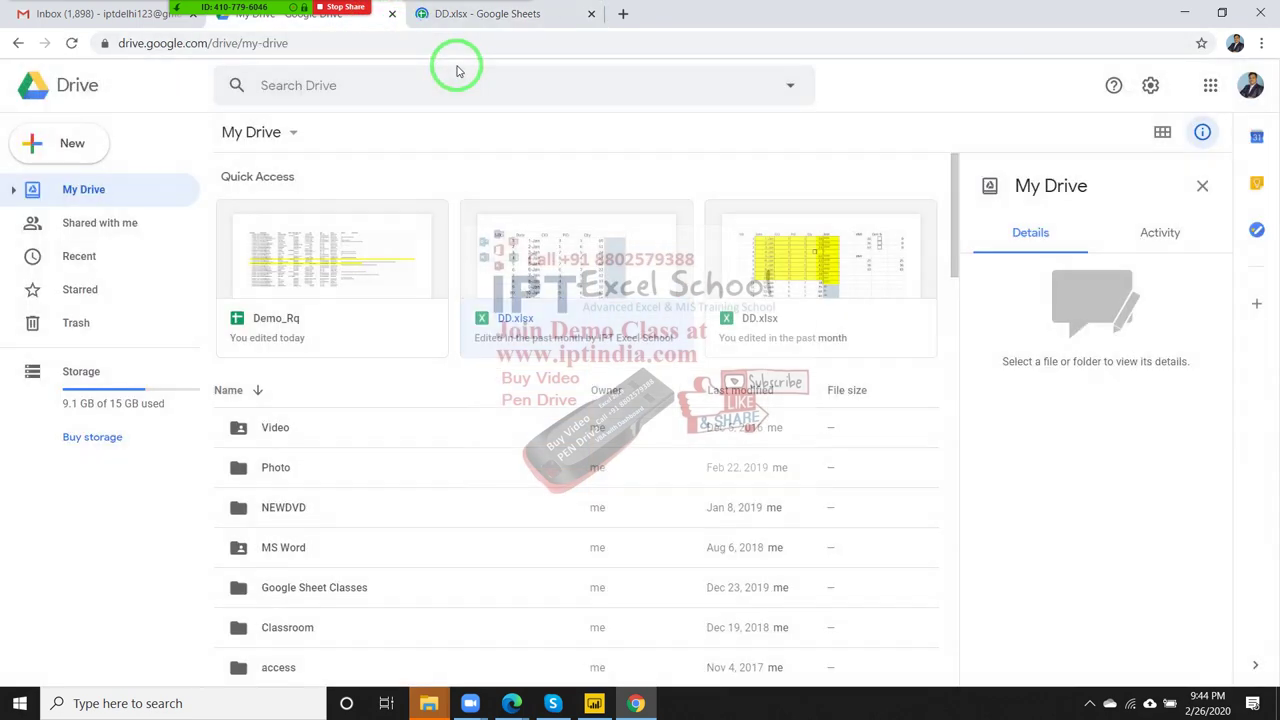
Step: Create a blank Google Sheets spreadsheet named Macros1, then return to the DD.xlsx tab
left_click(74, 144)
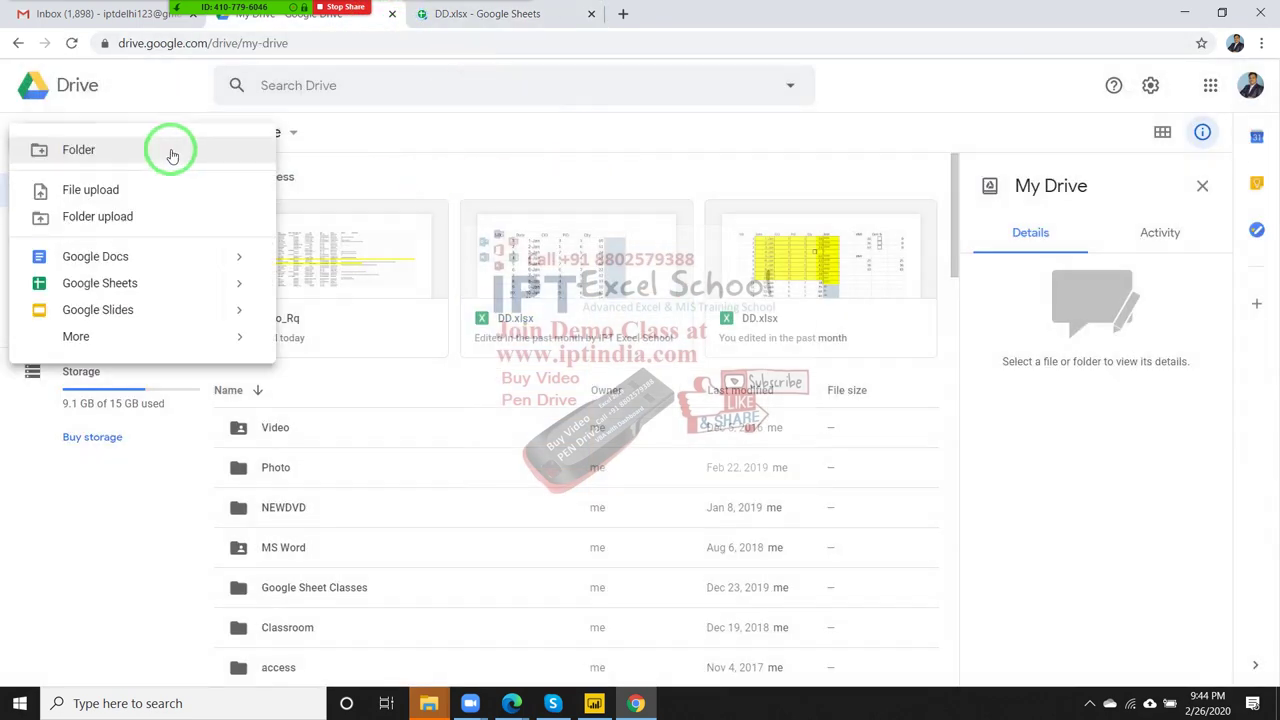
left_click(135, 288)
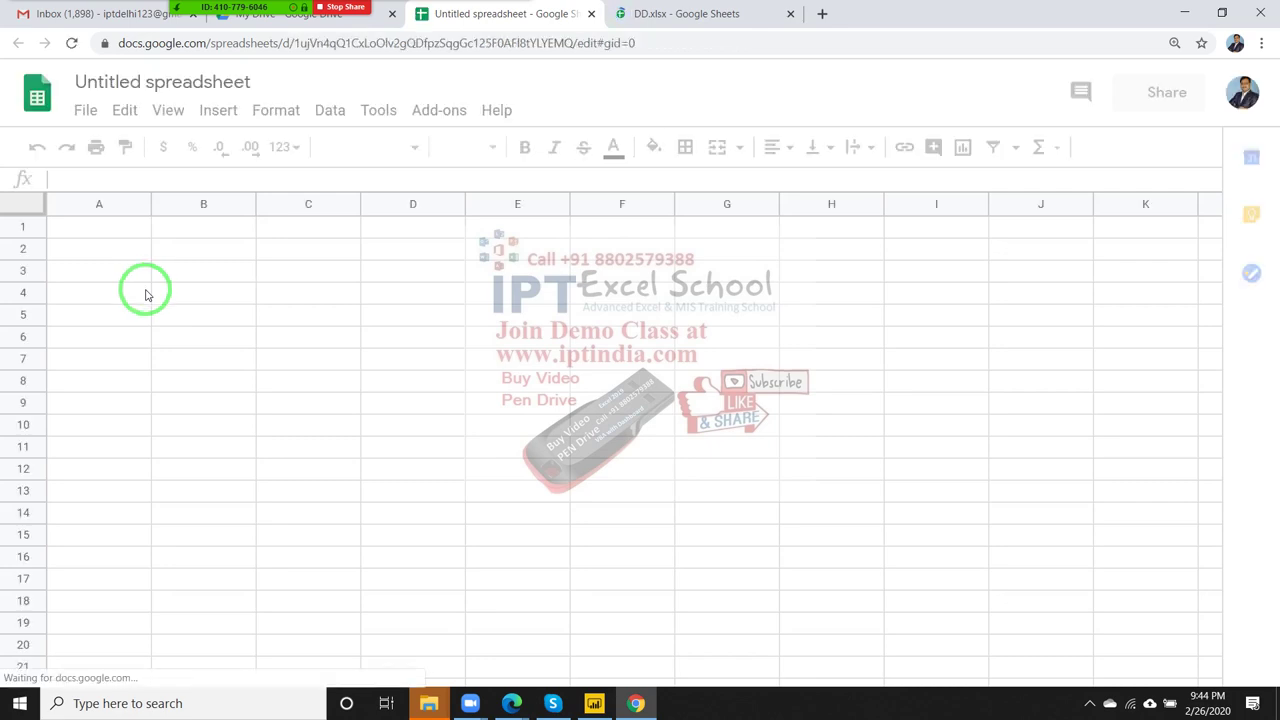
left_click(127, 83)
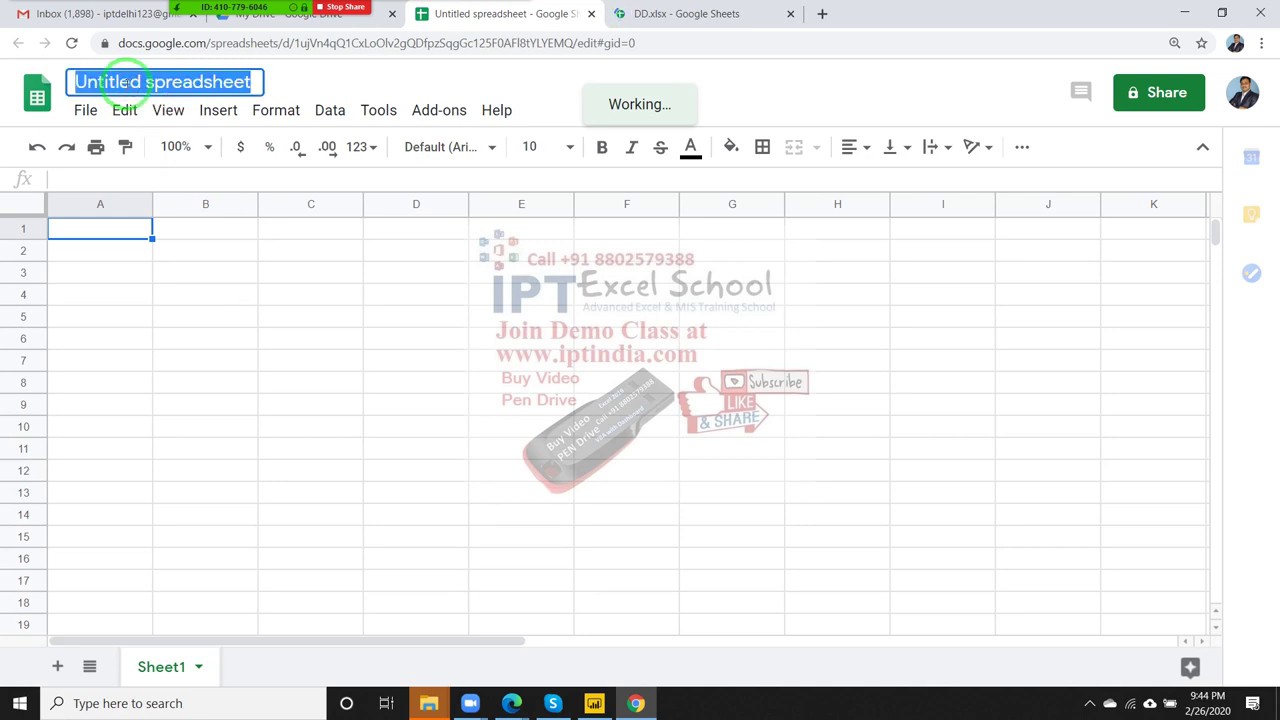
type("Macros")
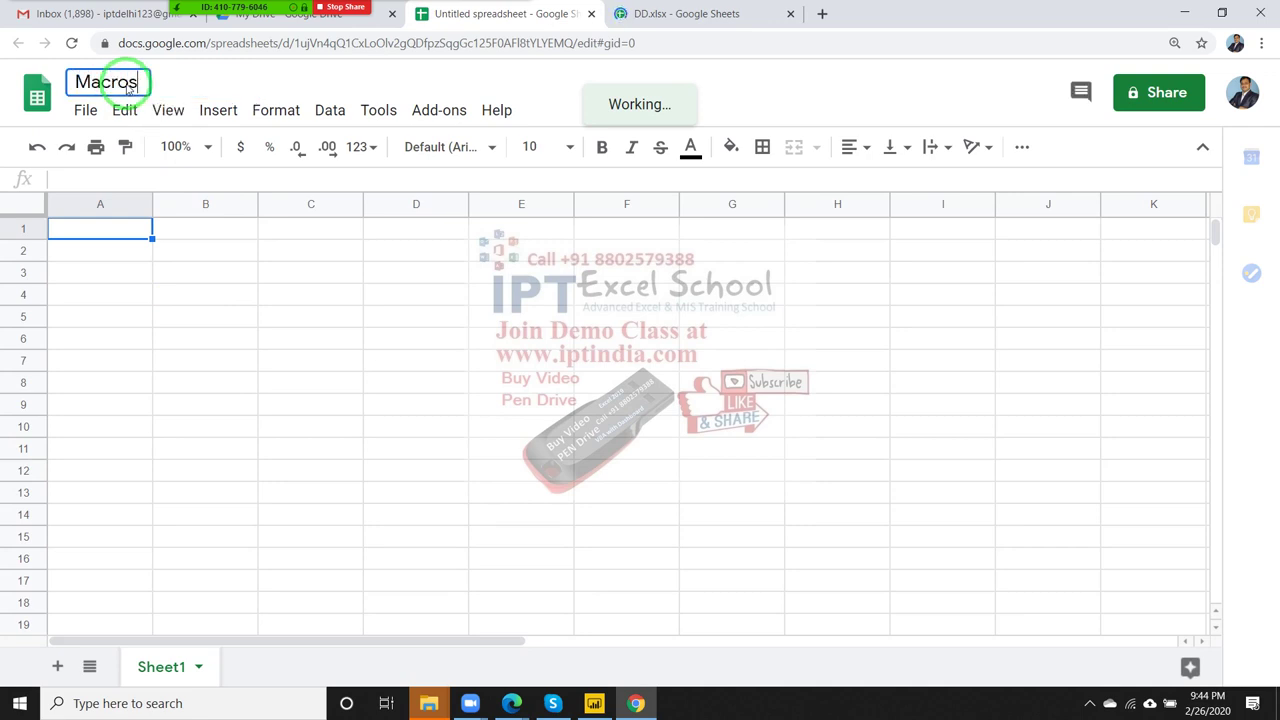
type("1")
key("Return")
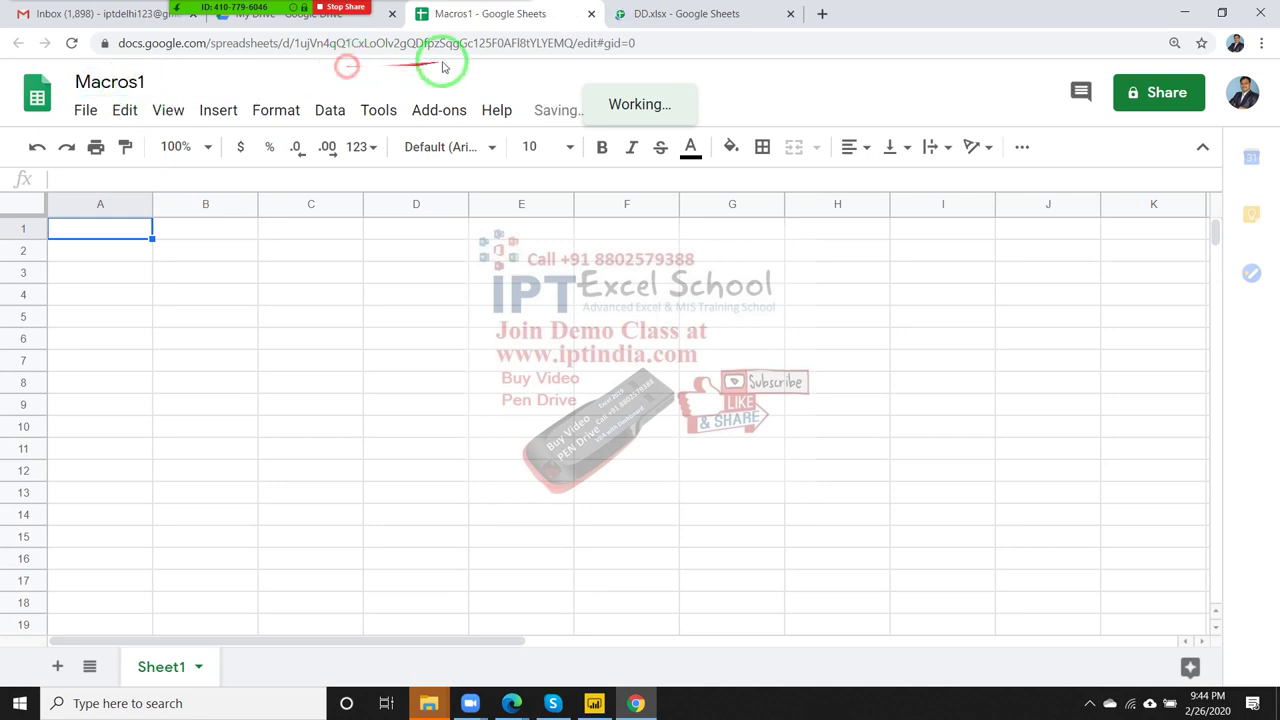
left_click(646, 22)
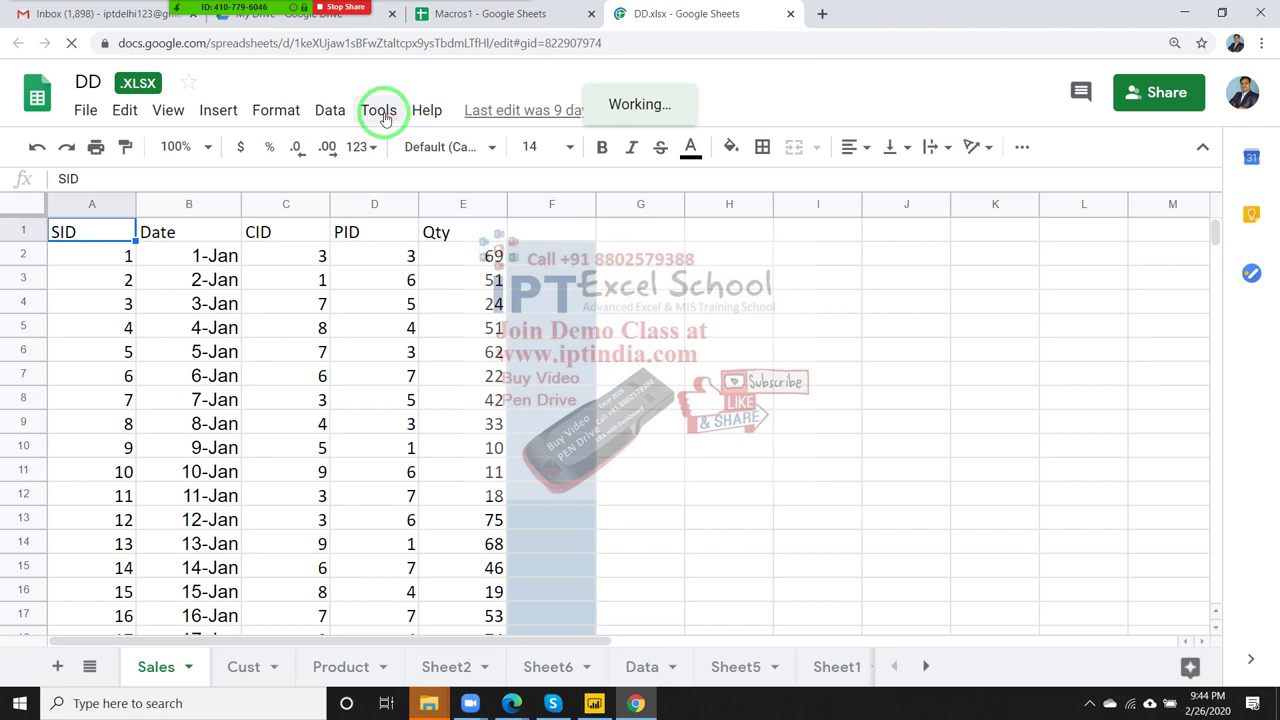
Step: Compare the Tools menus of DD.xlsx and Macros1, noting Macros appears only in Macros1
left_click(385, 118)
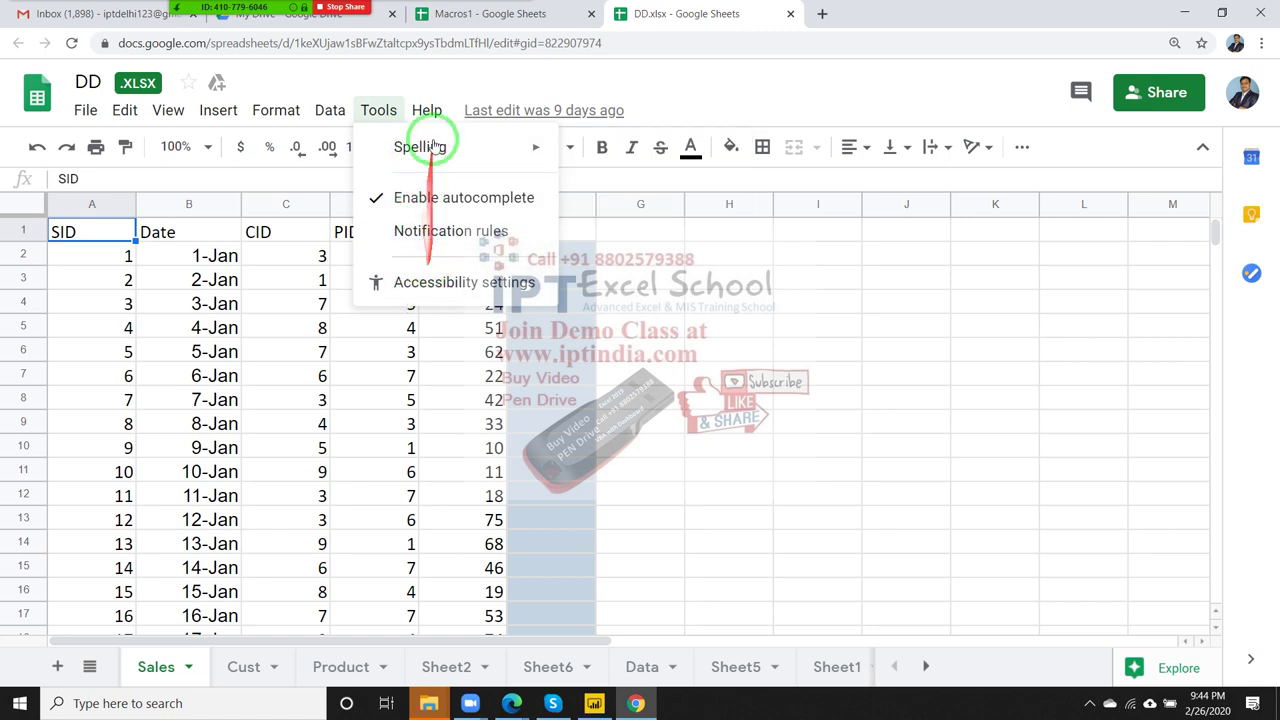
left_click_drag(437, 288, 468, 68)
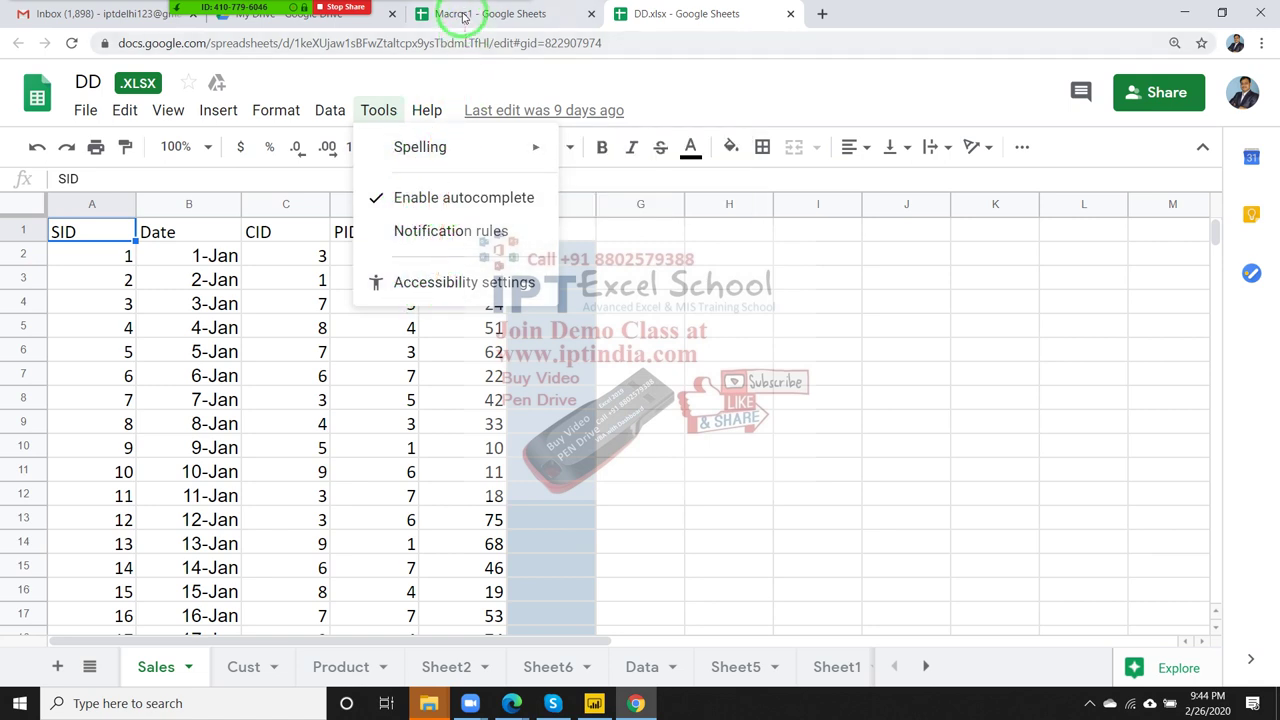
left_click(462, 13)
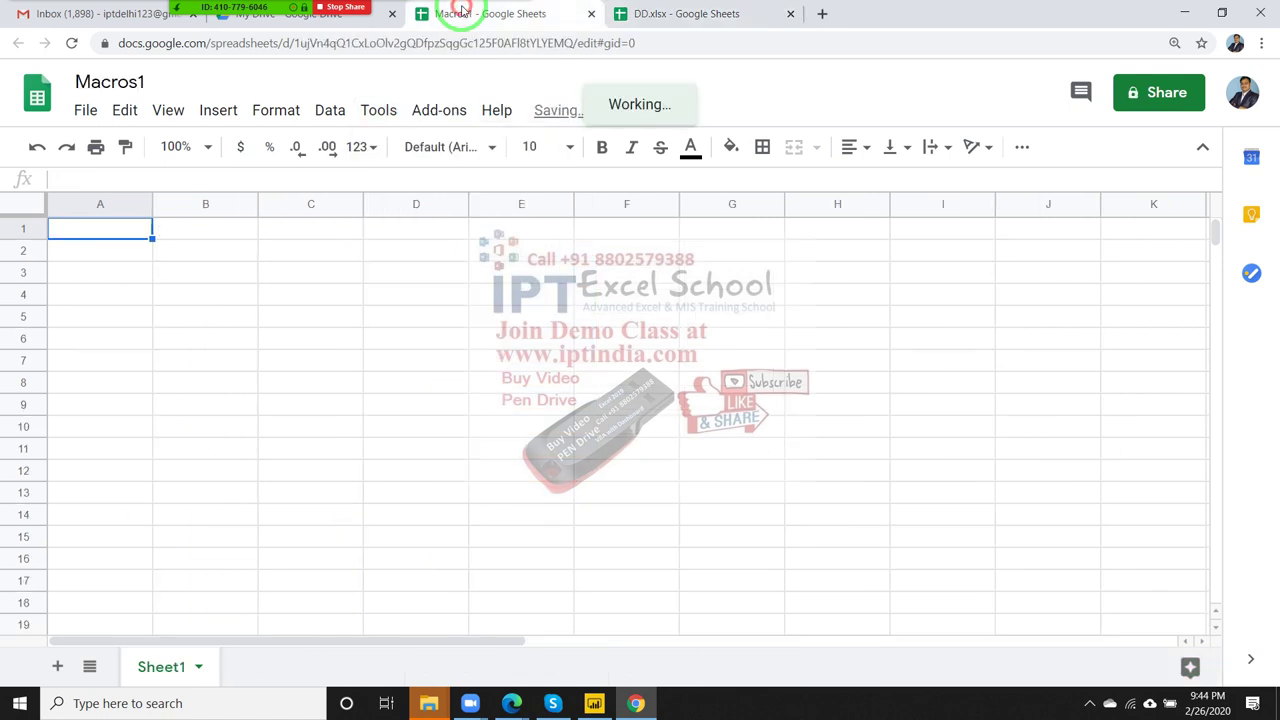
left_click(388, 110)
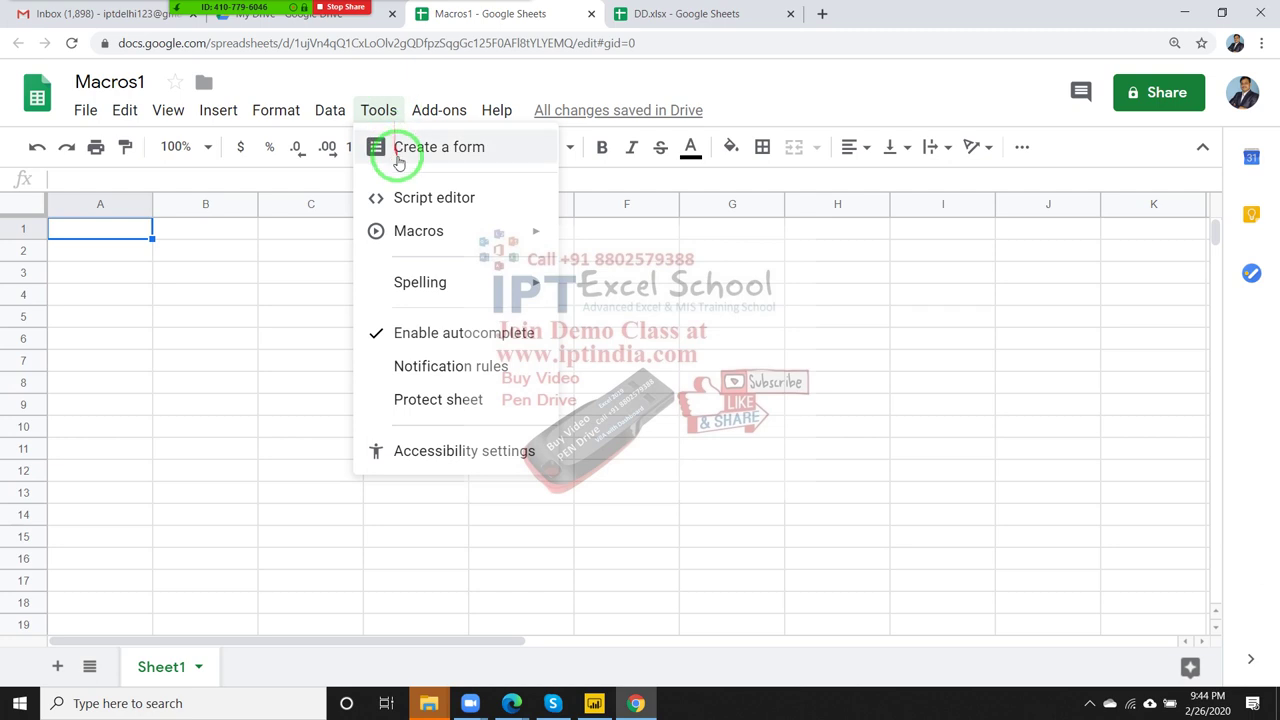
left_click_drag(421, 222, 450, 318)
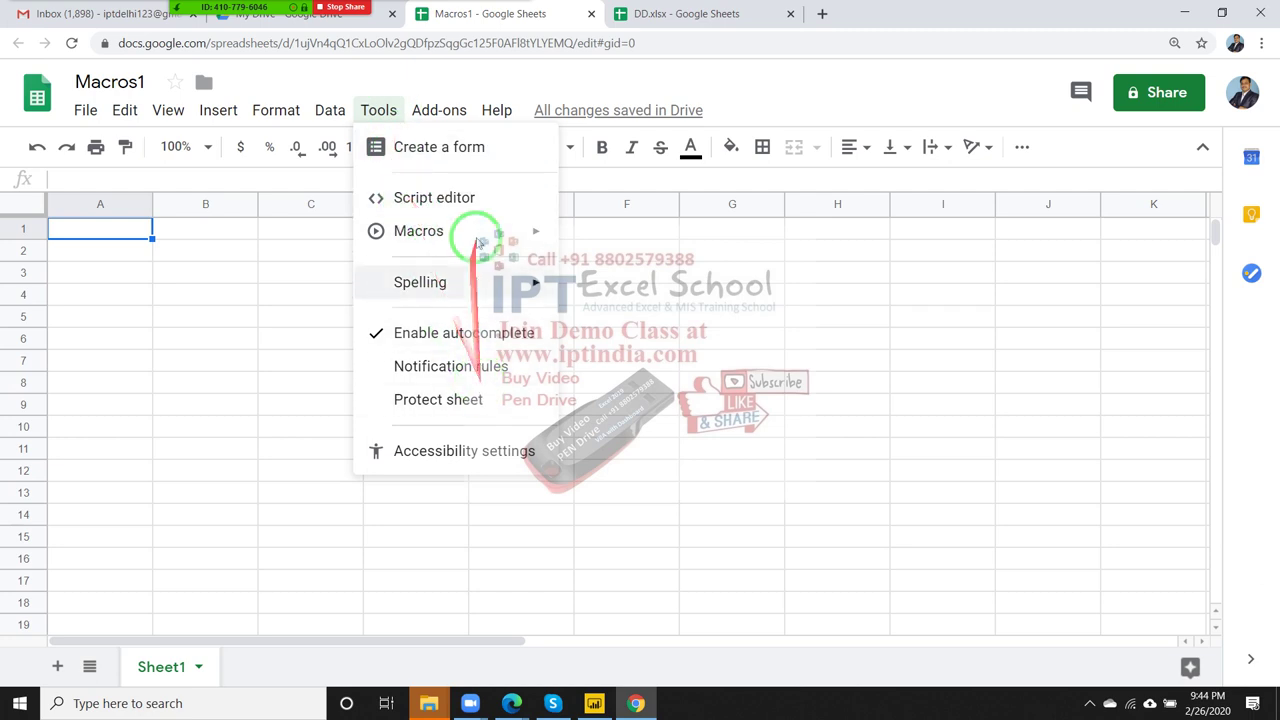
left_click(672, 14)
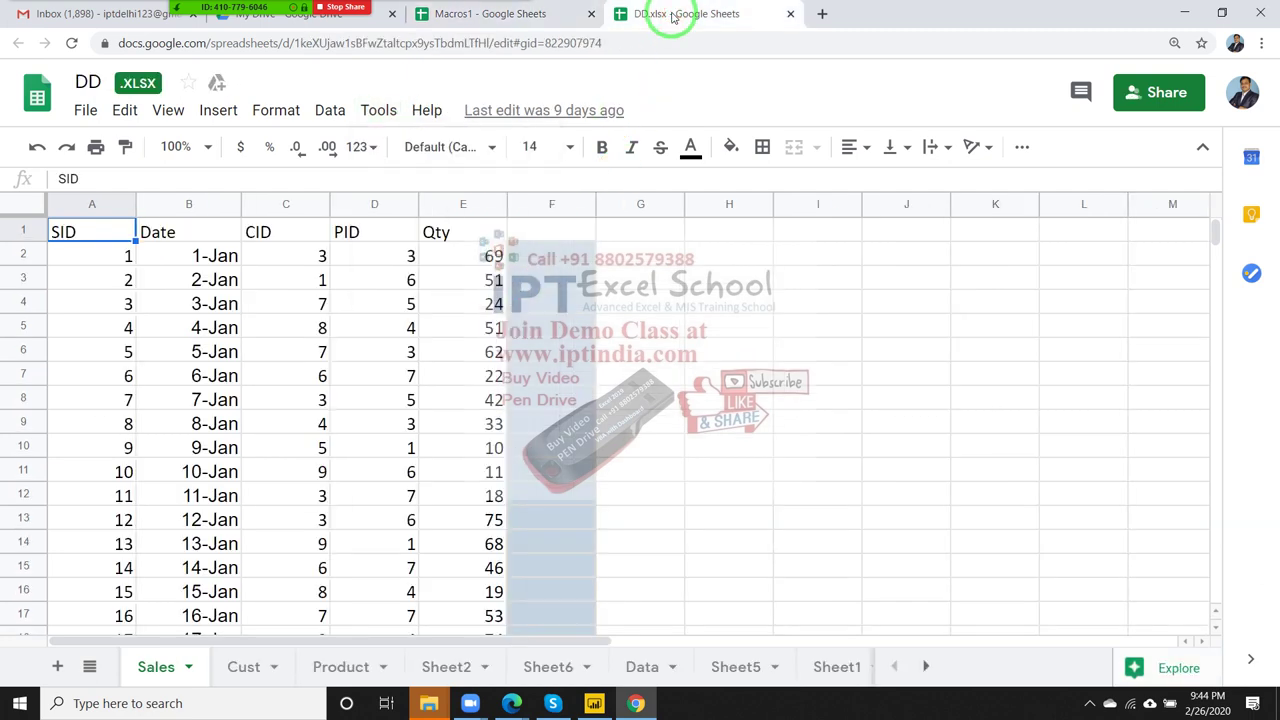
left_click(391, 120)
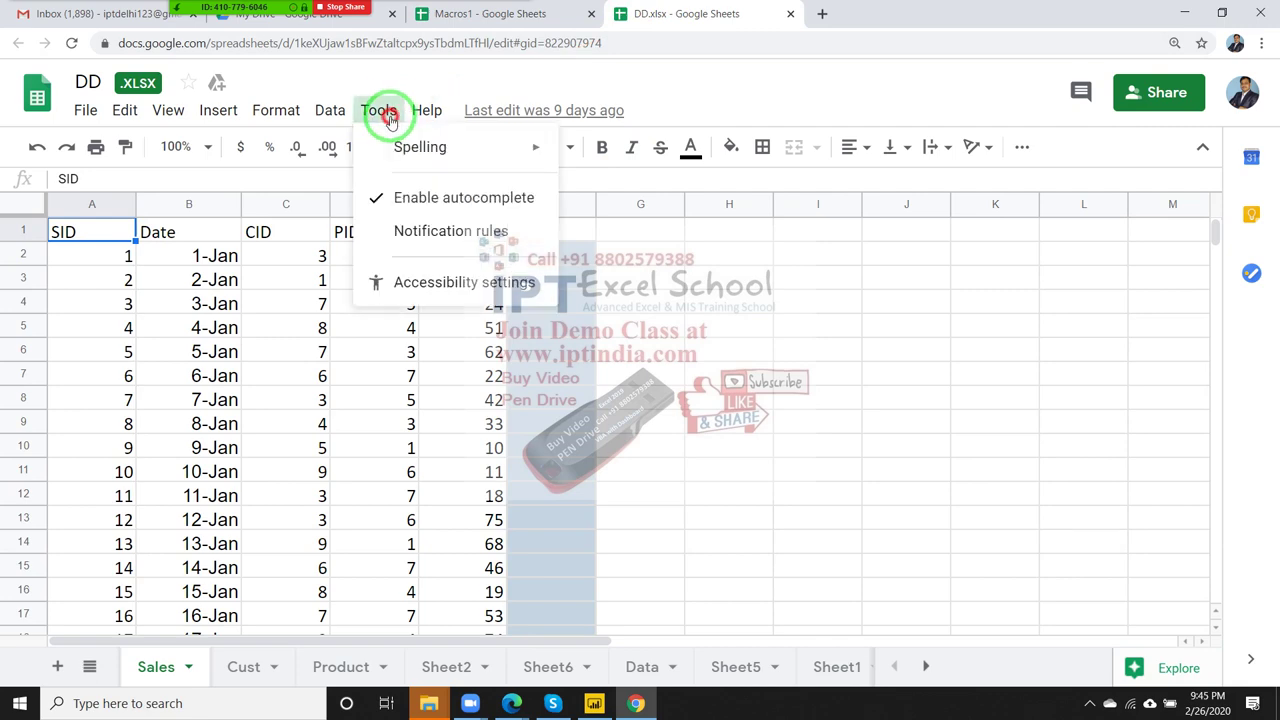
mouse_move(365, 110)
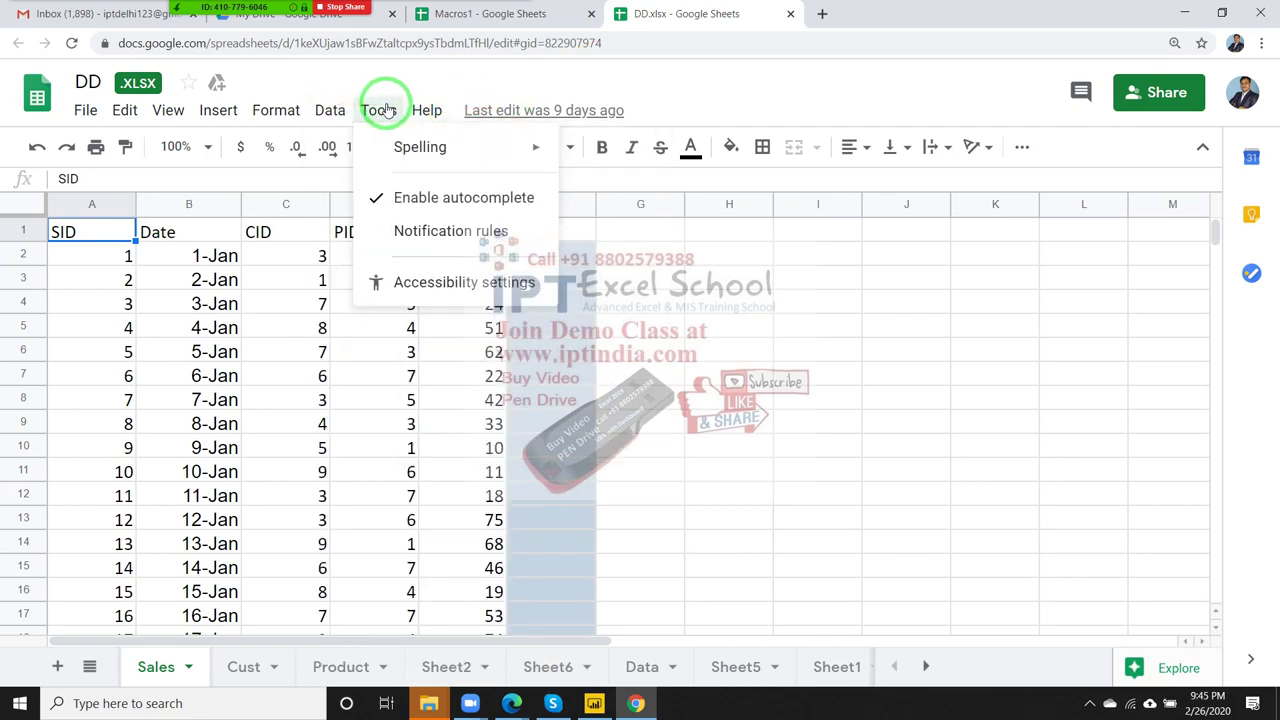
left_click(486, 15)
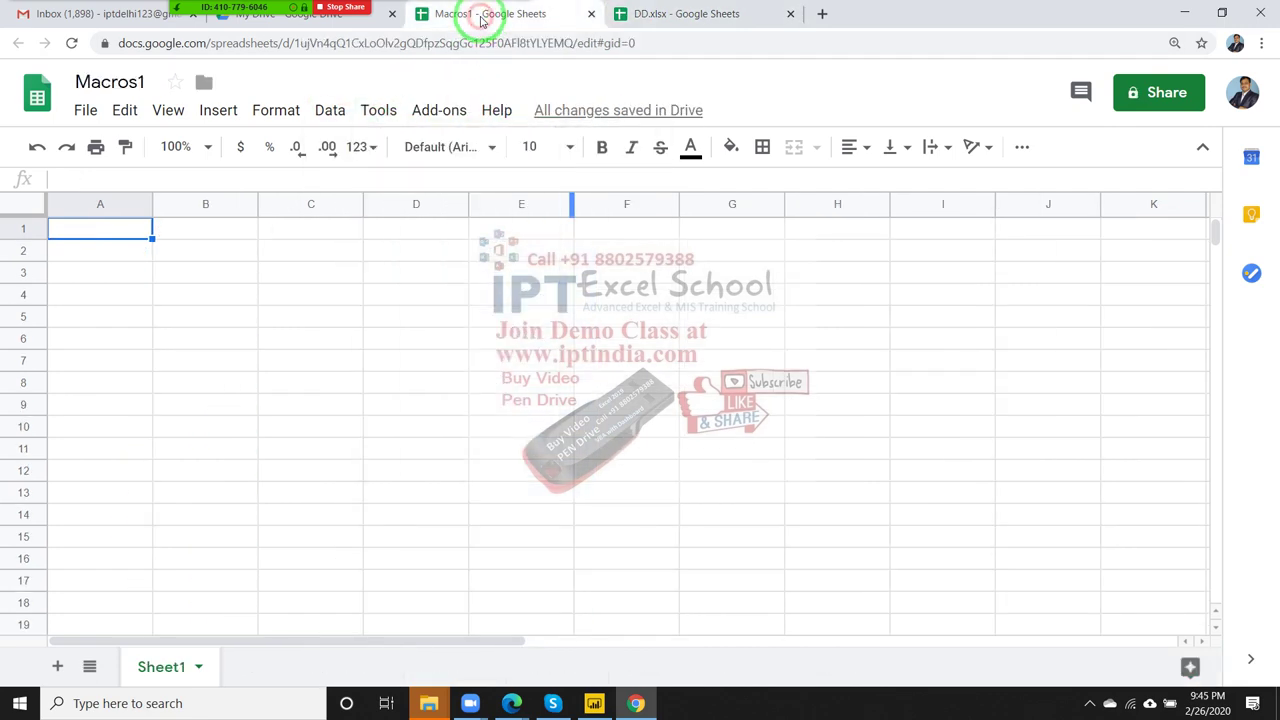
left_click(388, 112)
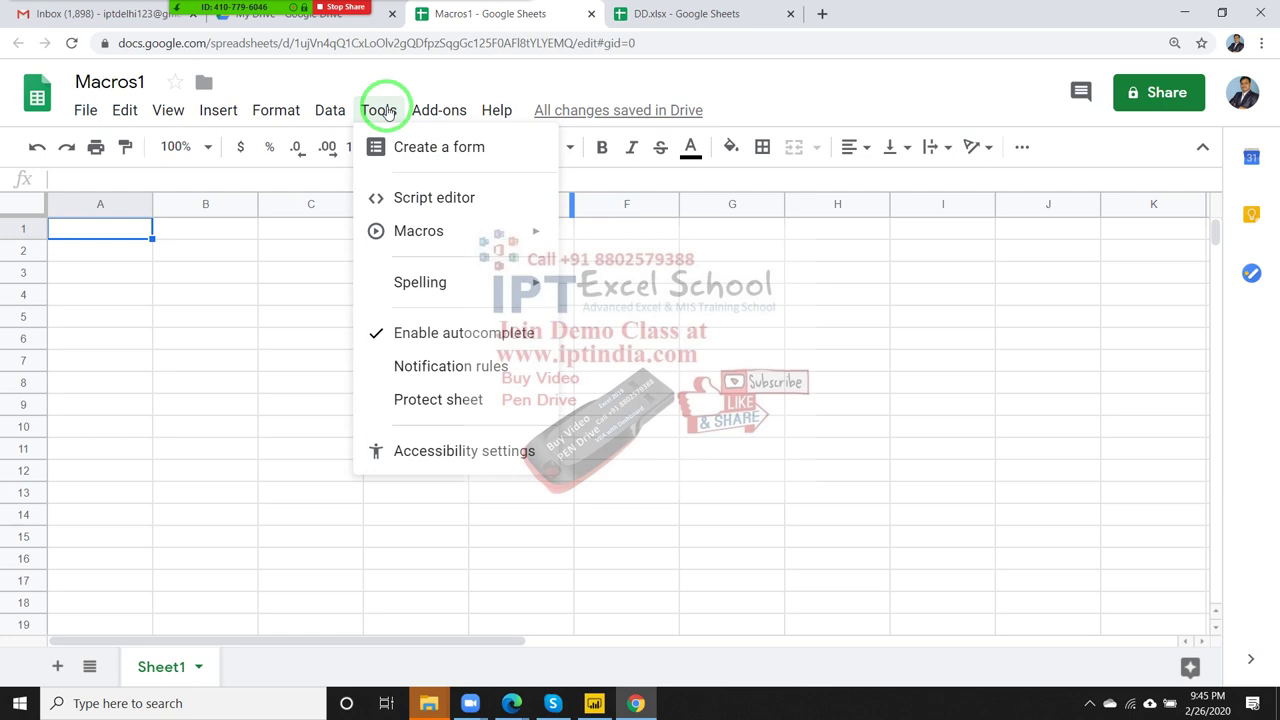
Step: Open the add-on Marketplace for Sheets from the Add-ons menu in Macros1
left_click(732, 272)
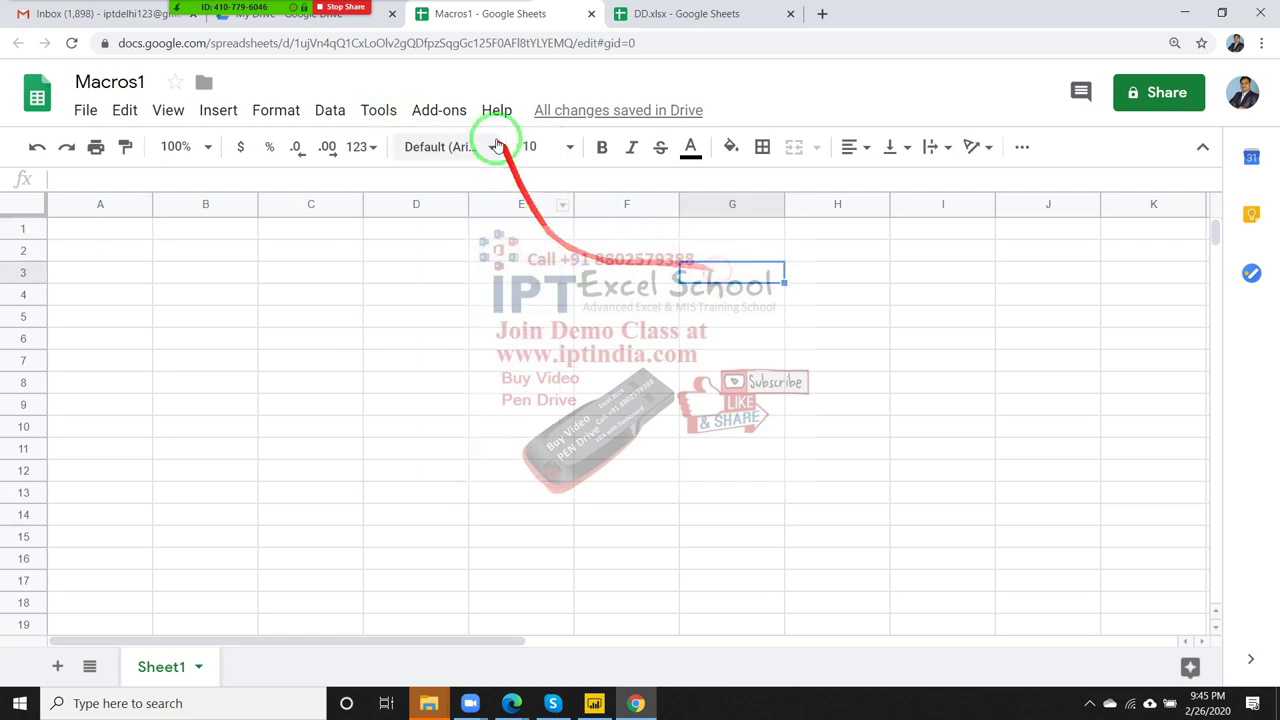
left_click(137, 254)
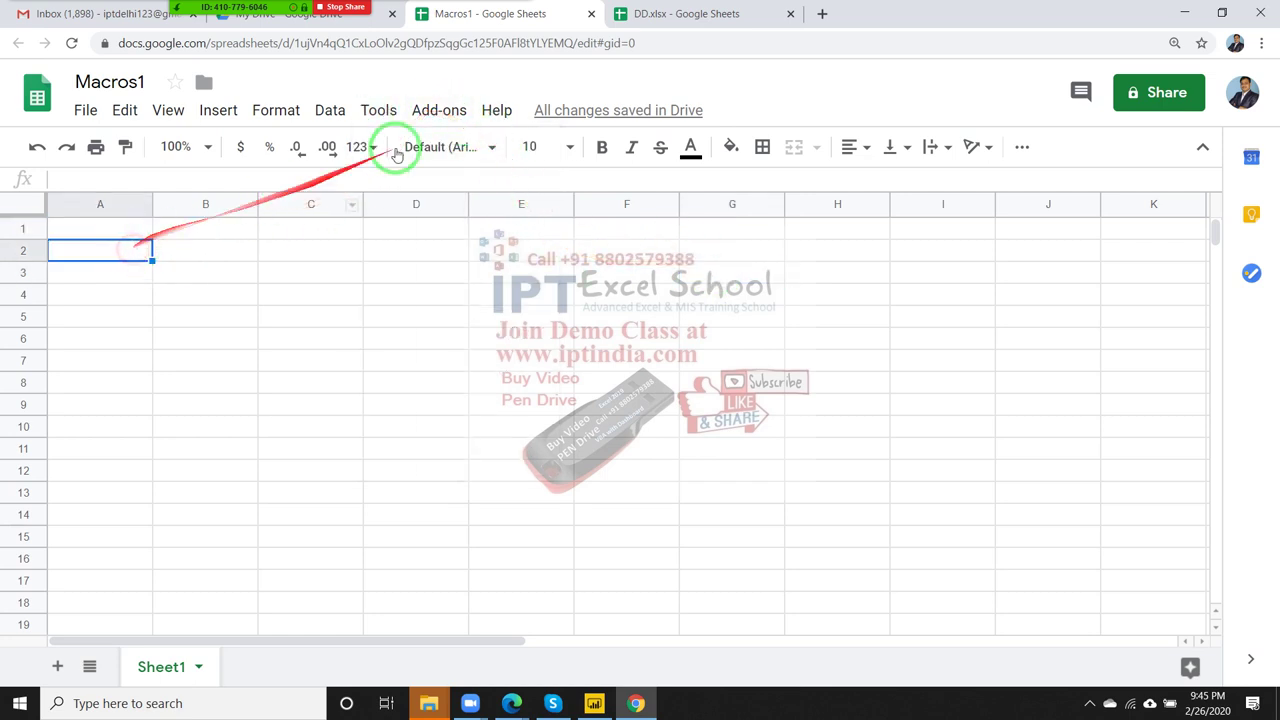
left_click(446, 112)
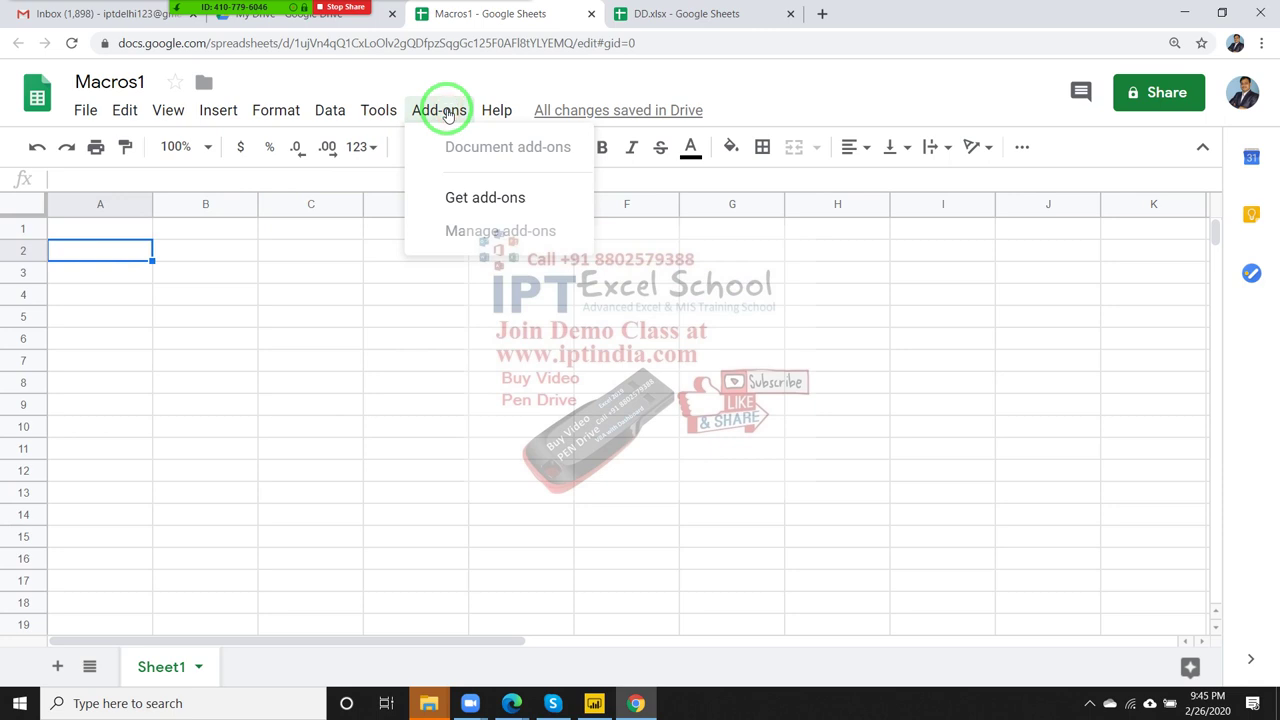
left_click(478, 190)
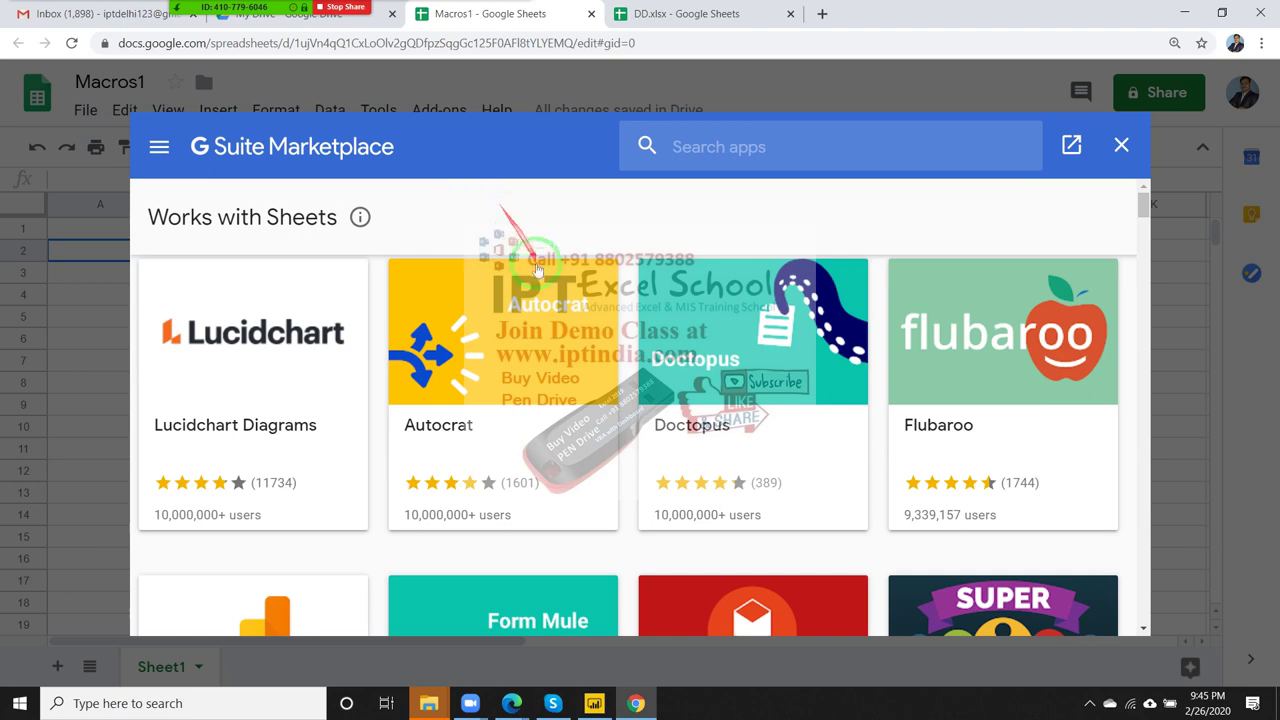
Step: Scroll the 'Works with Sheets' list and open the Goal Seek add-on's details
scroll(690, 390, "down", 2)
scroll(690, 392, "down", 2)
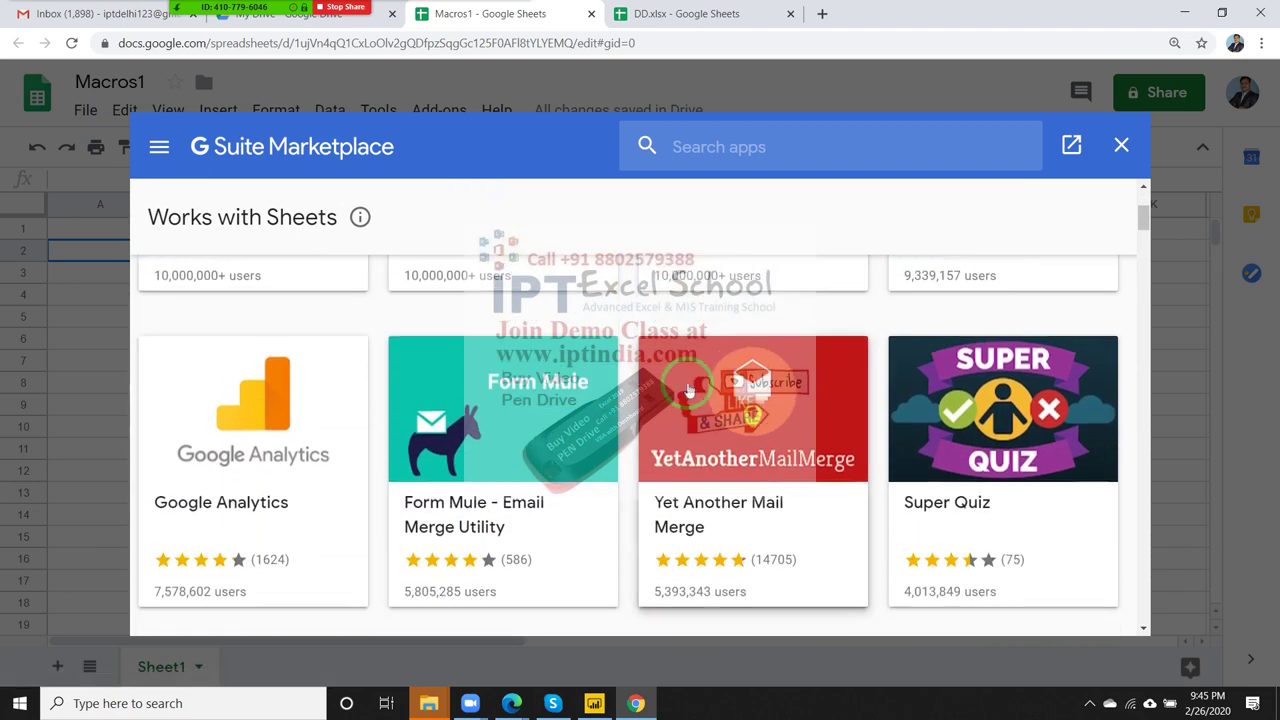
scroll(688, 390, "down", 1)
scroll(688, 390, "down", 1)
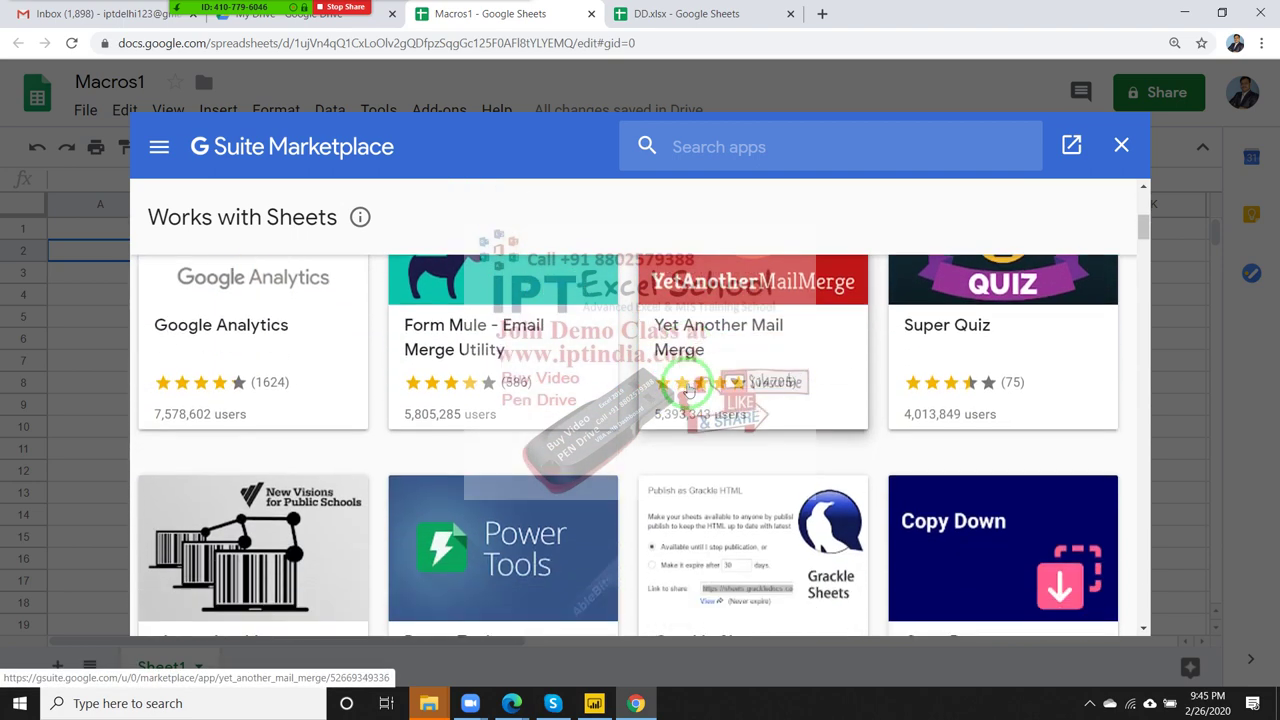
scroll(688, 391, "down", 1)
scroll(690, 395, "up", 2)
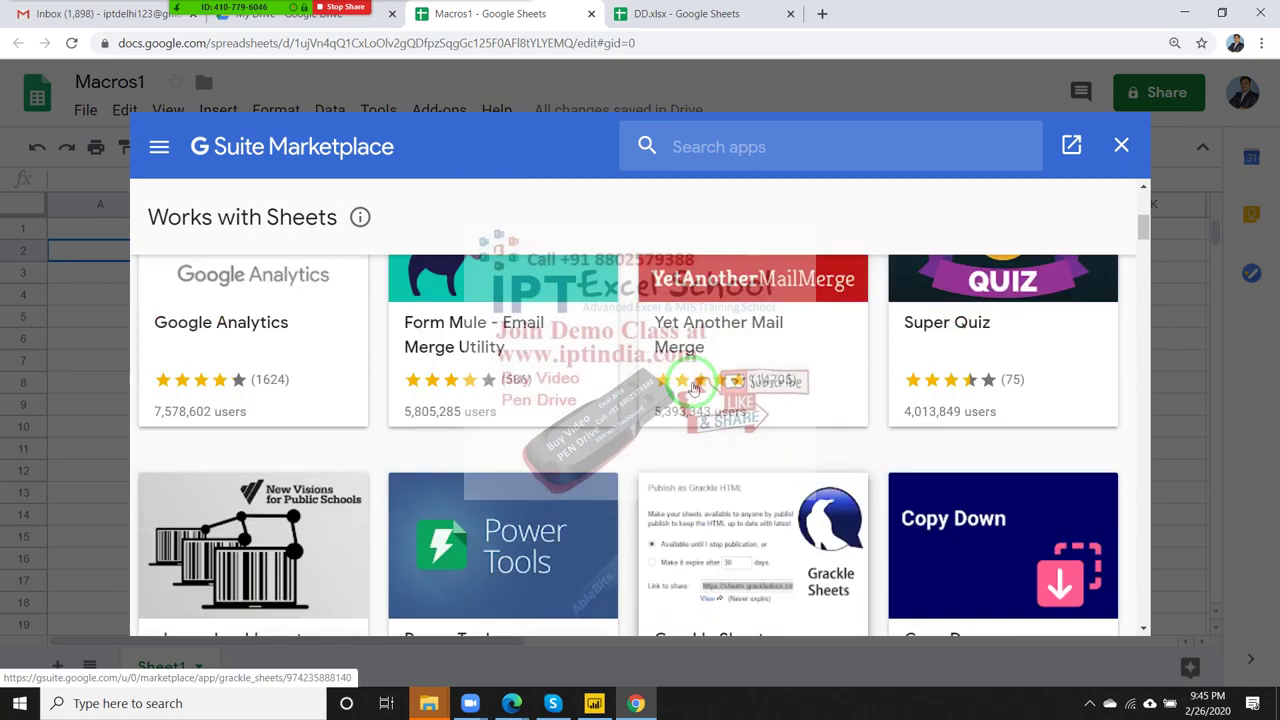
scroll(728, 414, "up", 4)
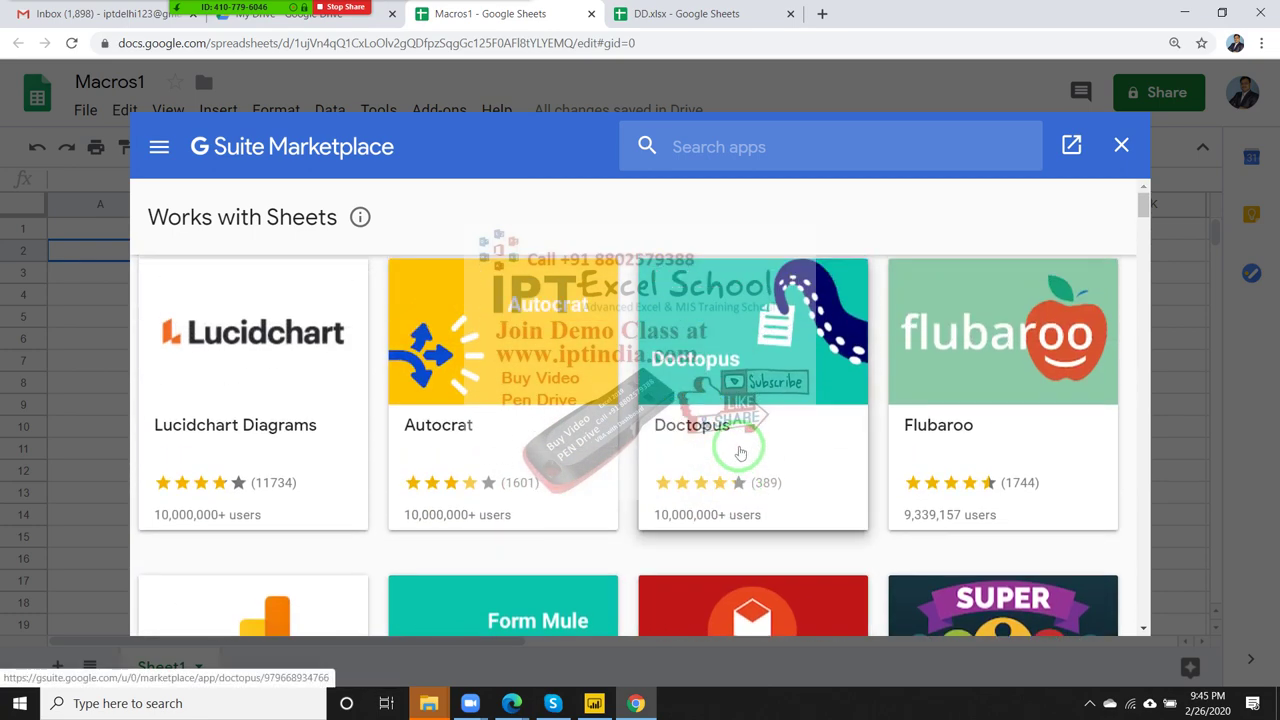
scroll(741, 455, "down", 2)
scroll(741, 452, "down", 2)
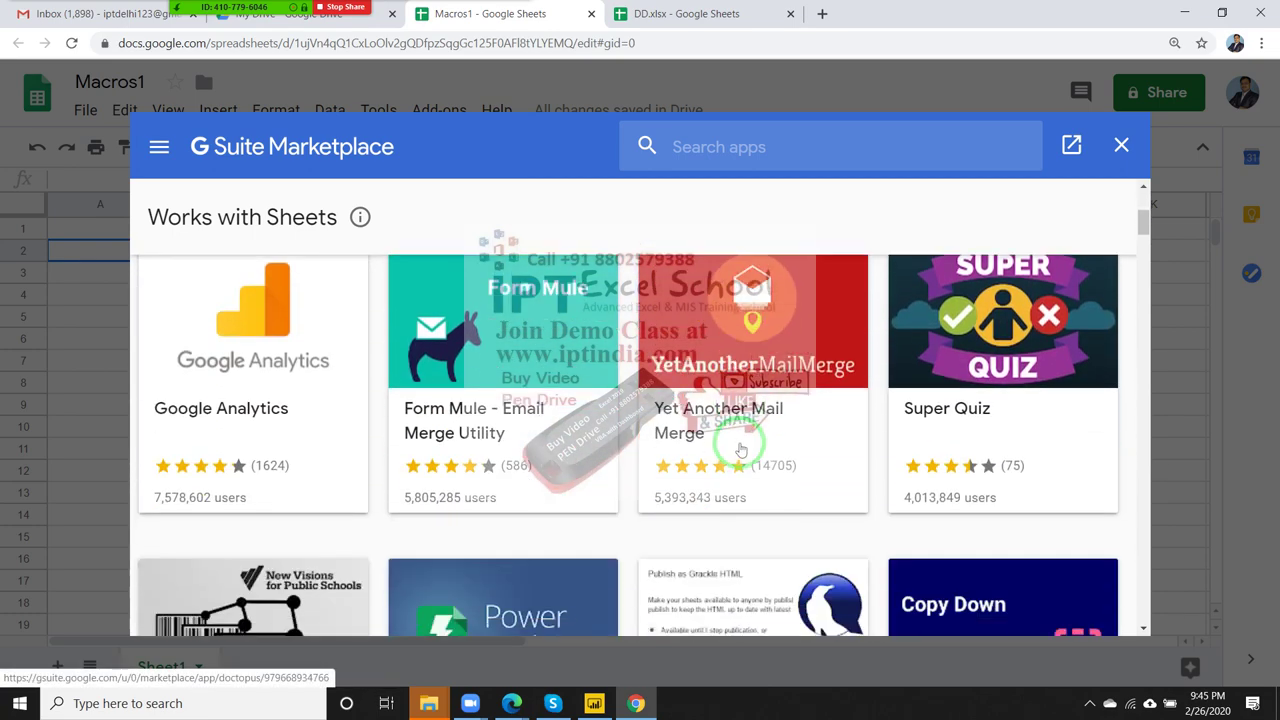
scroll(741, 450, "down", 2)
scroll(741, 450, "down", 1)
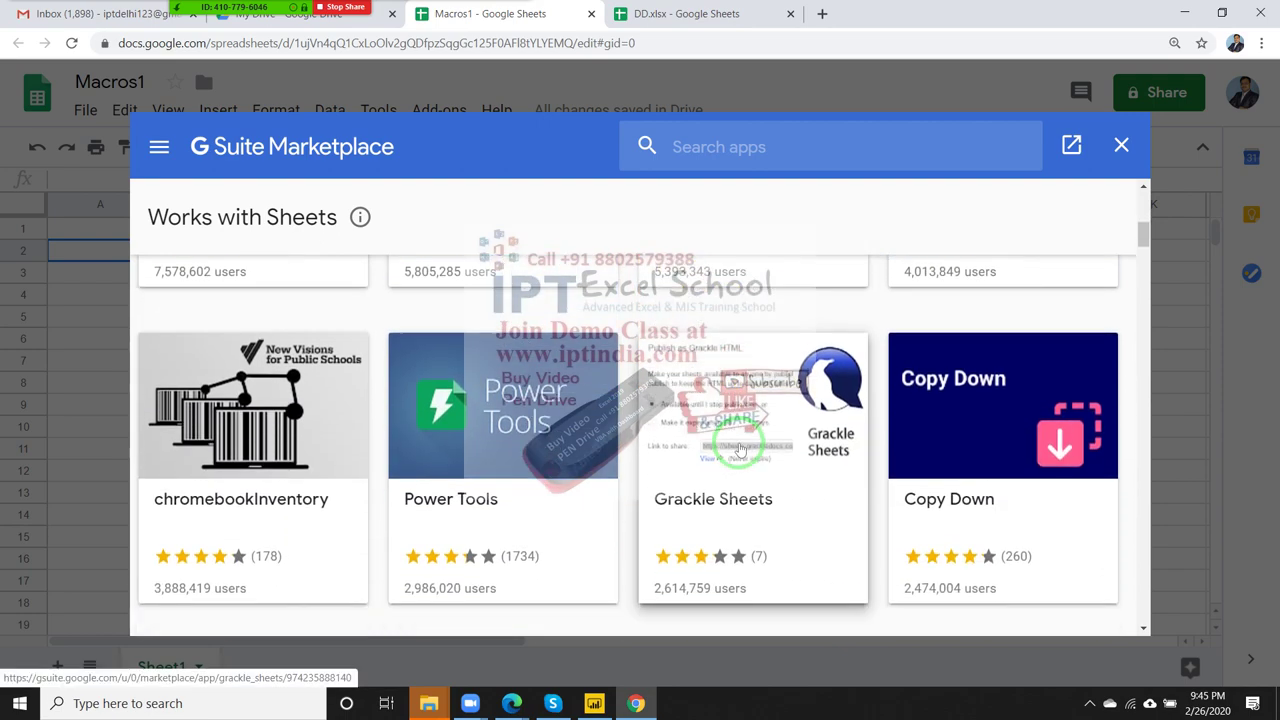
scroll(738, 450, "down", 2)
scroll(737, 450, "down", 1)
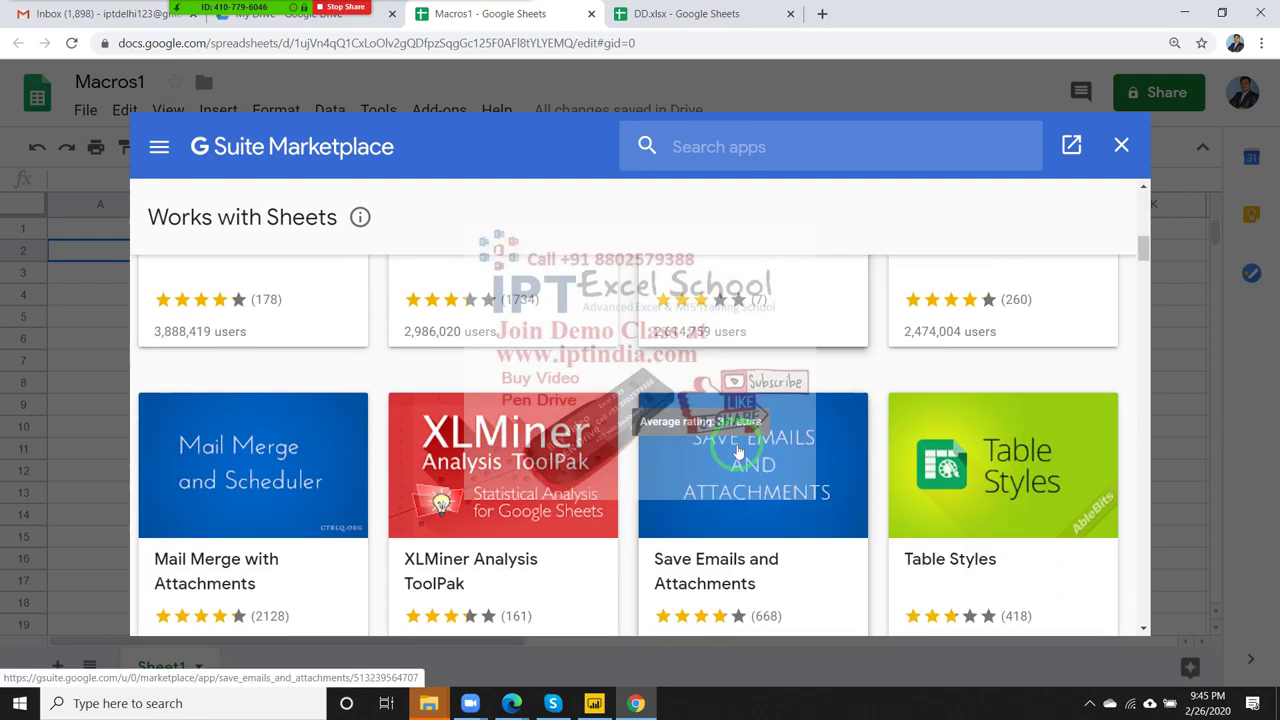
scroll(736, 443, "down", 1)
scroll(736, 443, "down", 3)
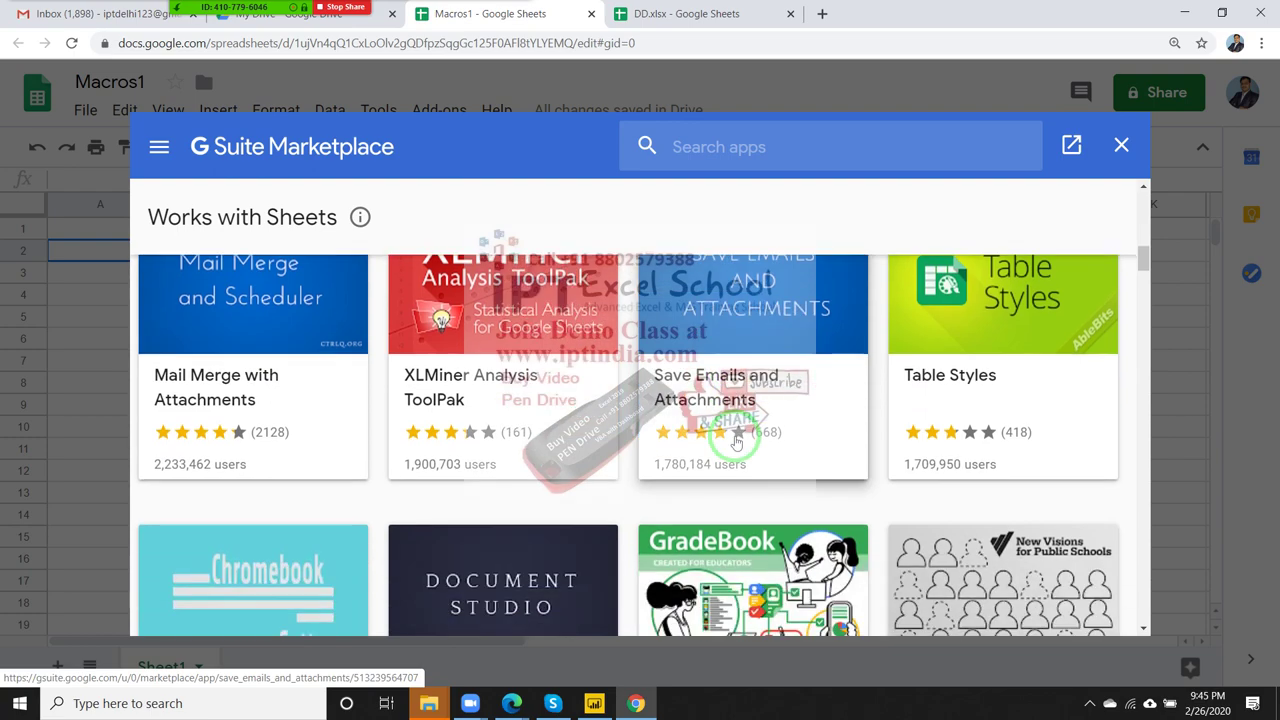
scroll(736, 443, "down", 2)
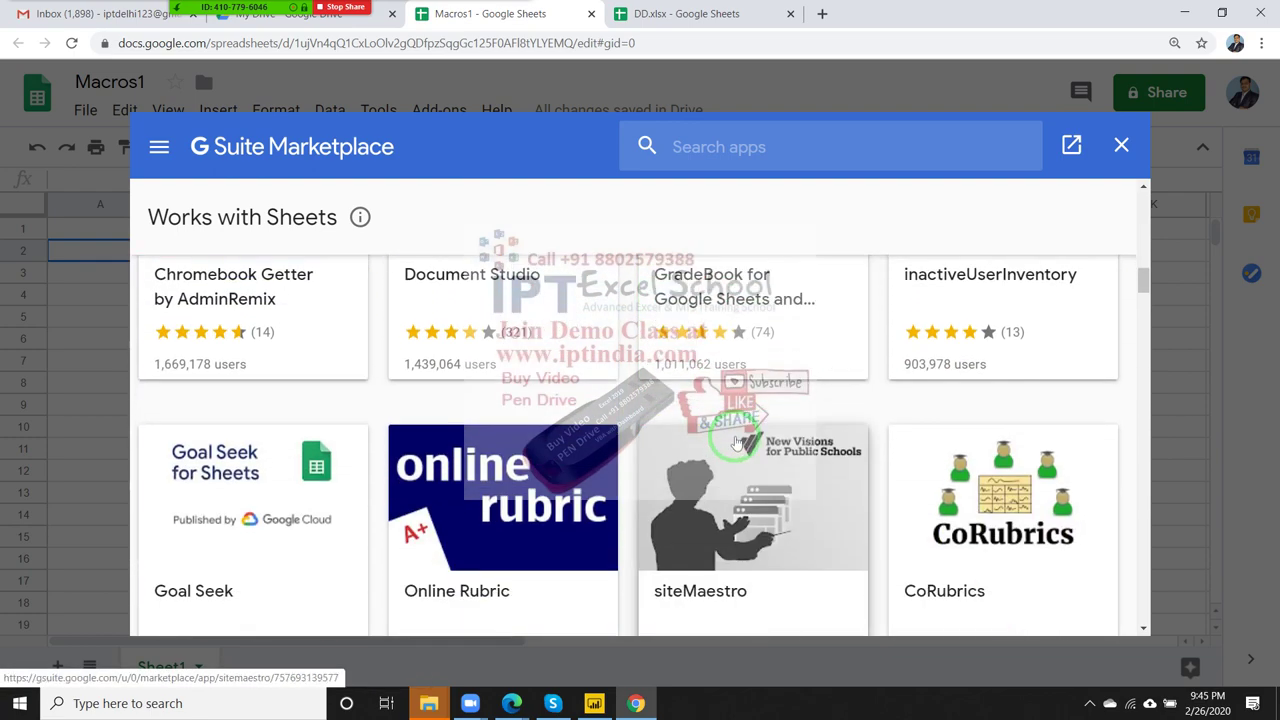
scroll(737, 443, "down", 1)
scroll(737, 440, "down", 1)
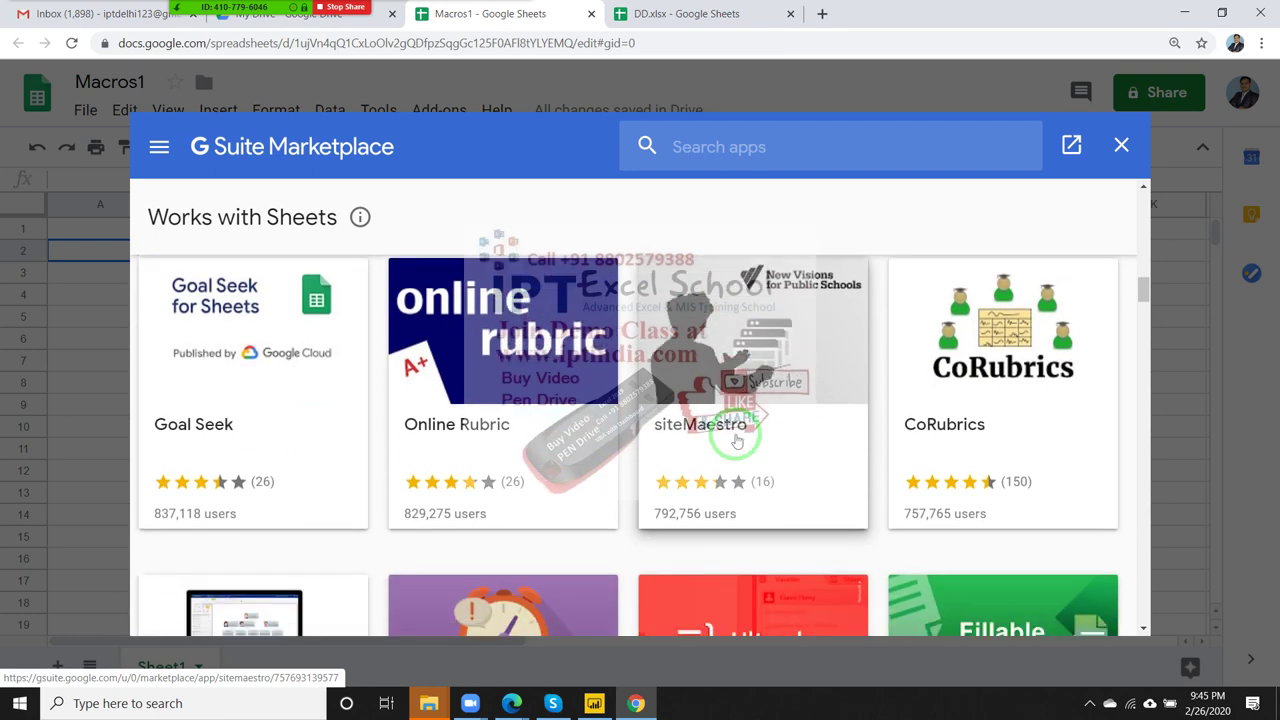
left_click(312, 360)
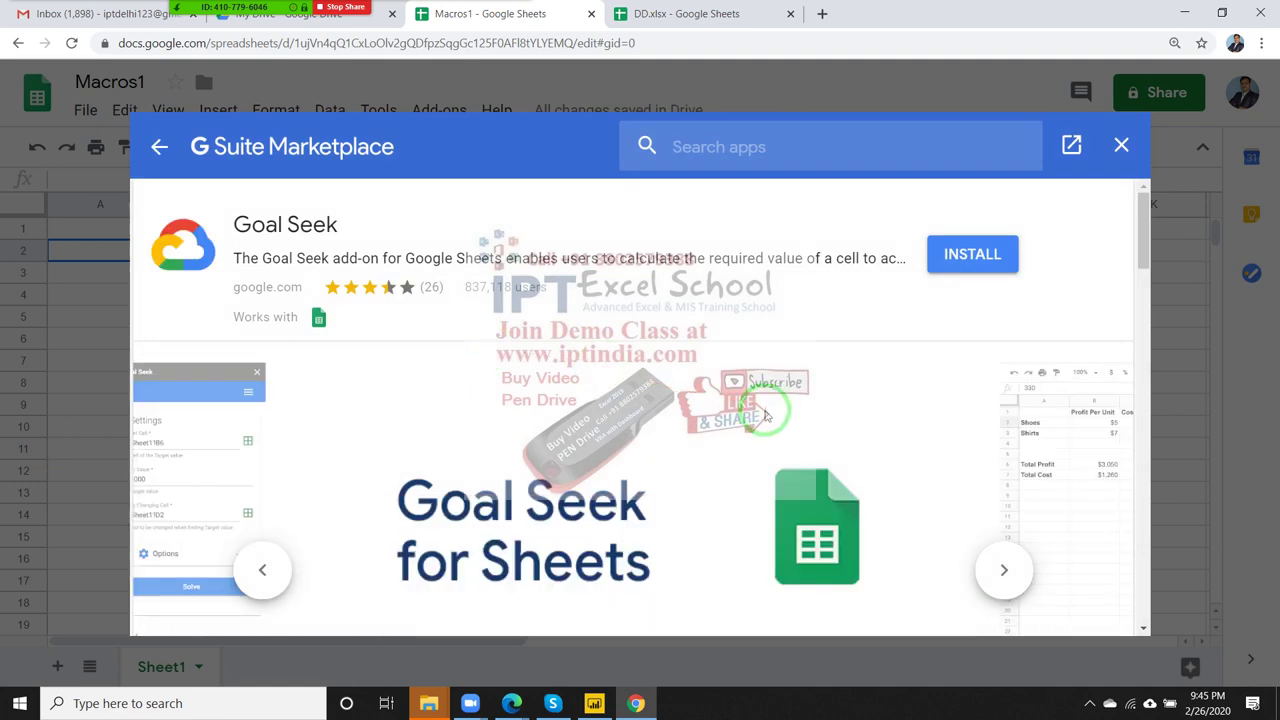
scroll(760, 410, "down", 2)
scroll(763, 418, "up", 2)
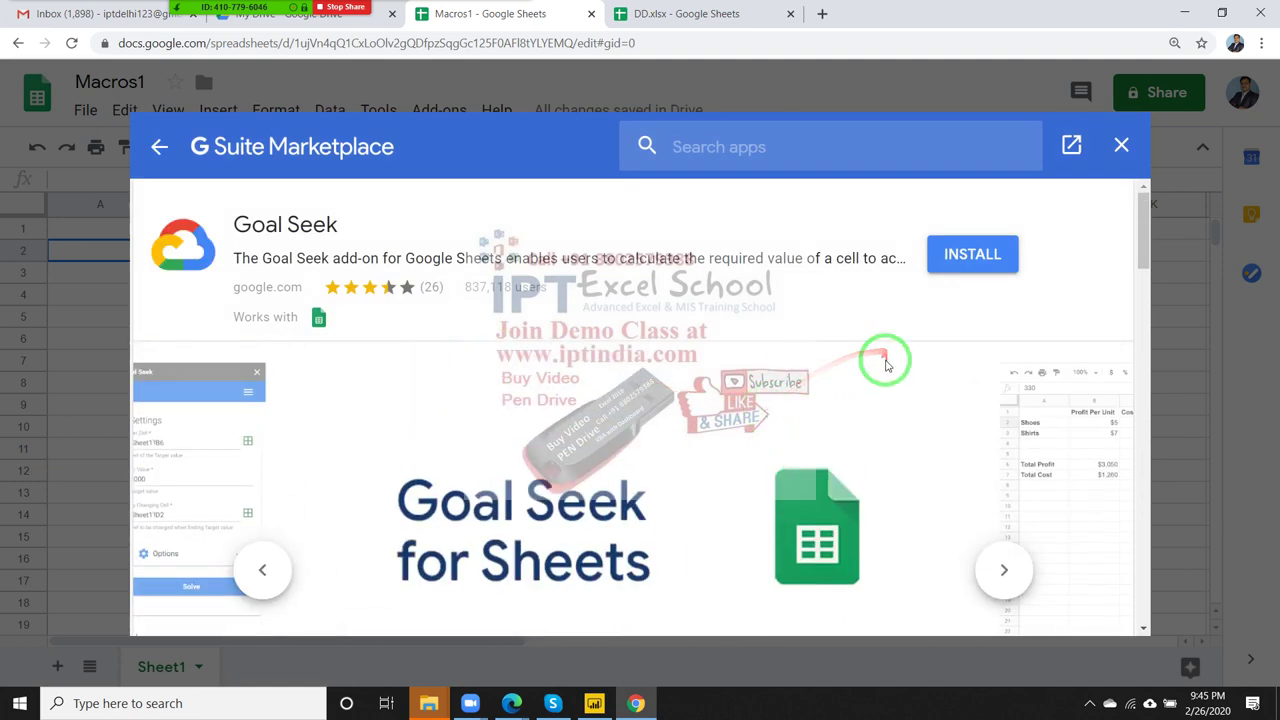
Step: Install Goal Seek, granting it access with the signed-in Google account, then close the Marketplace
left_click(955, 268)
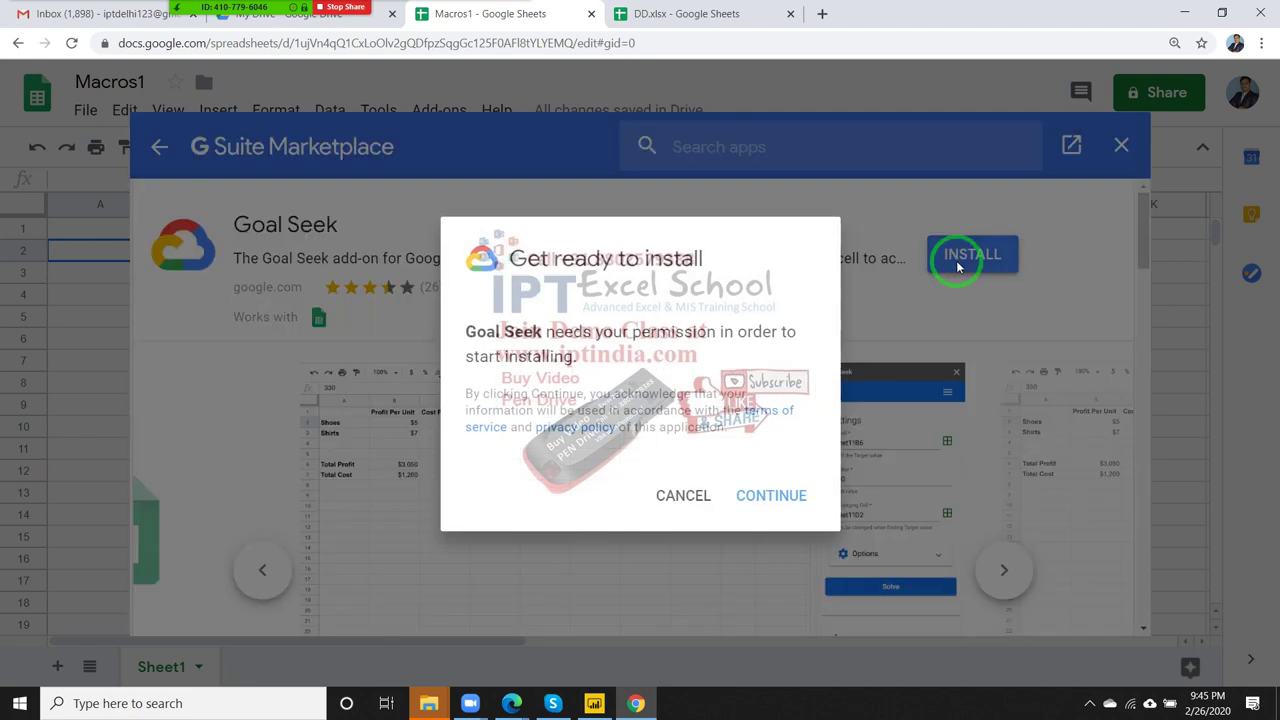
left_click(763, 497)
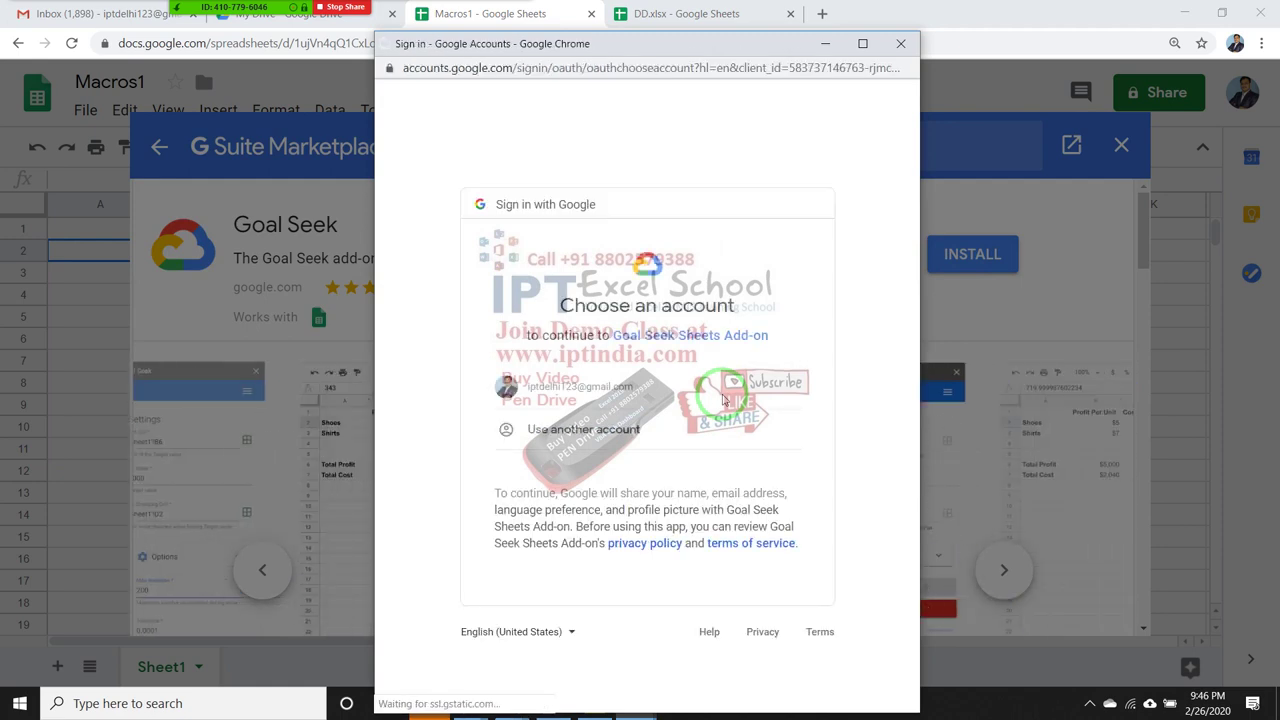
left_click(580, 377)
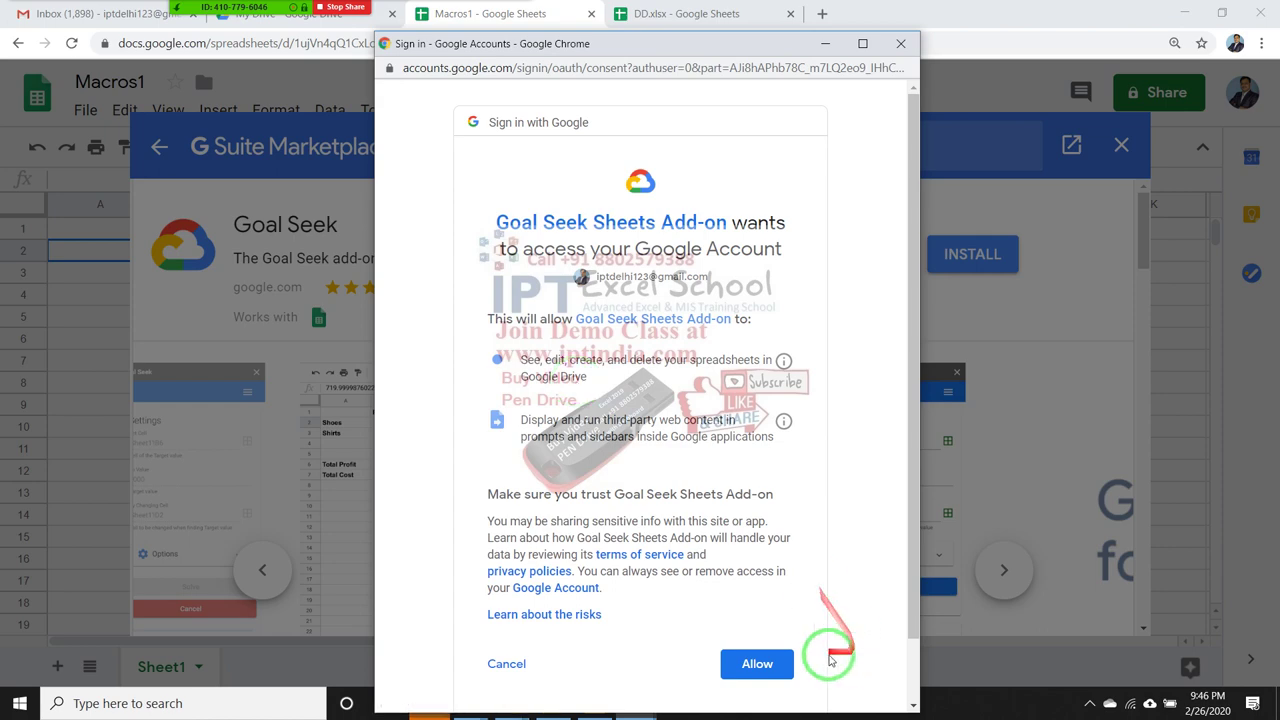
left_click(771, 663)
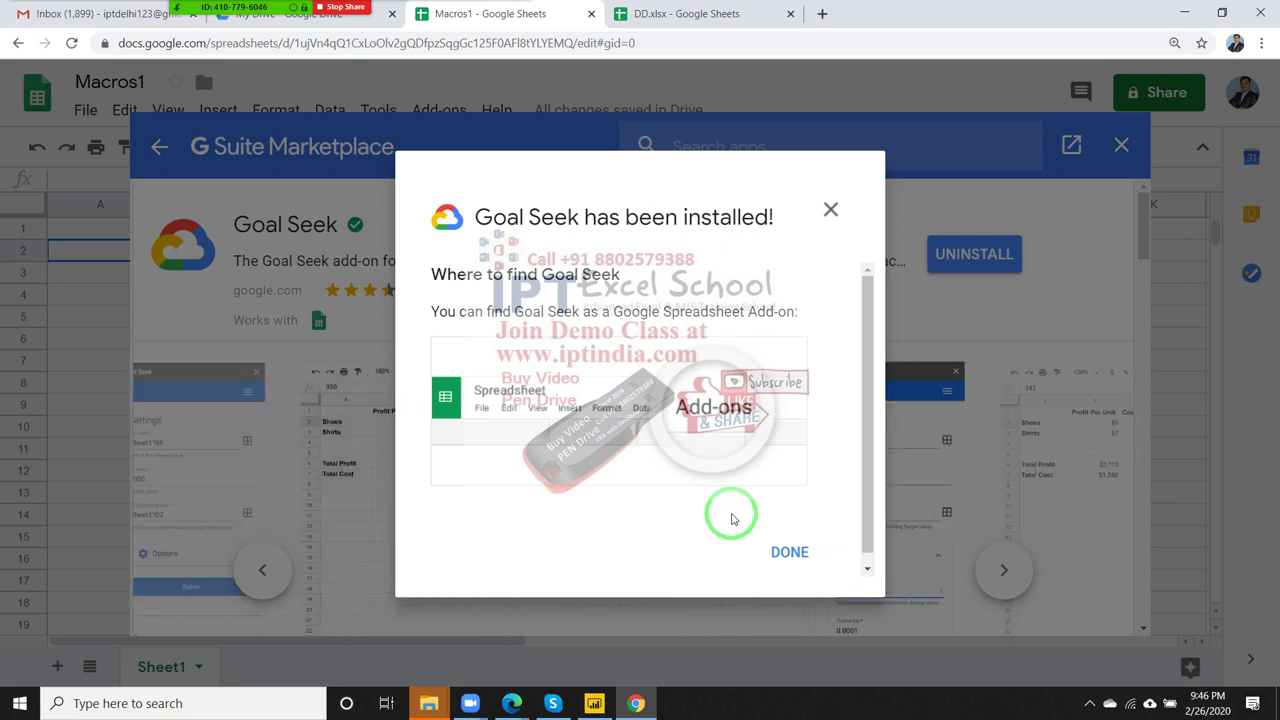
left_click(789, 552)
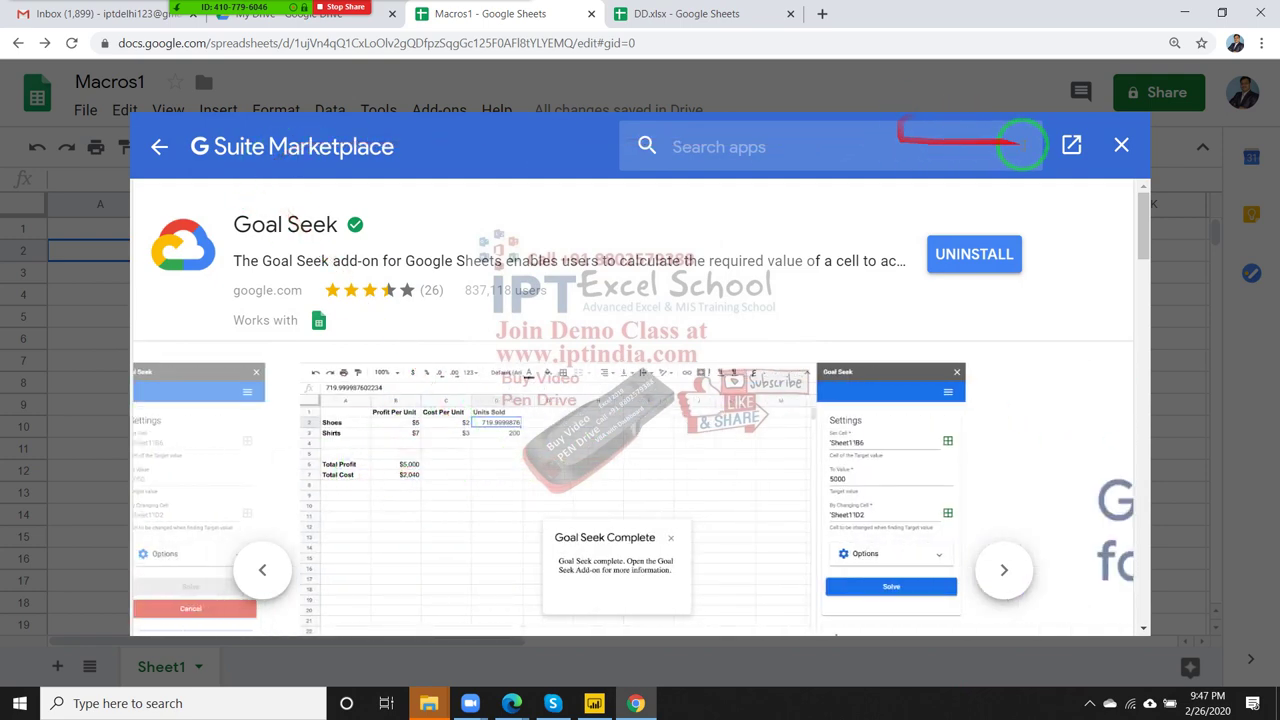
left_click(1121, 145)
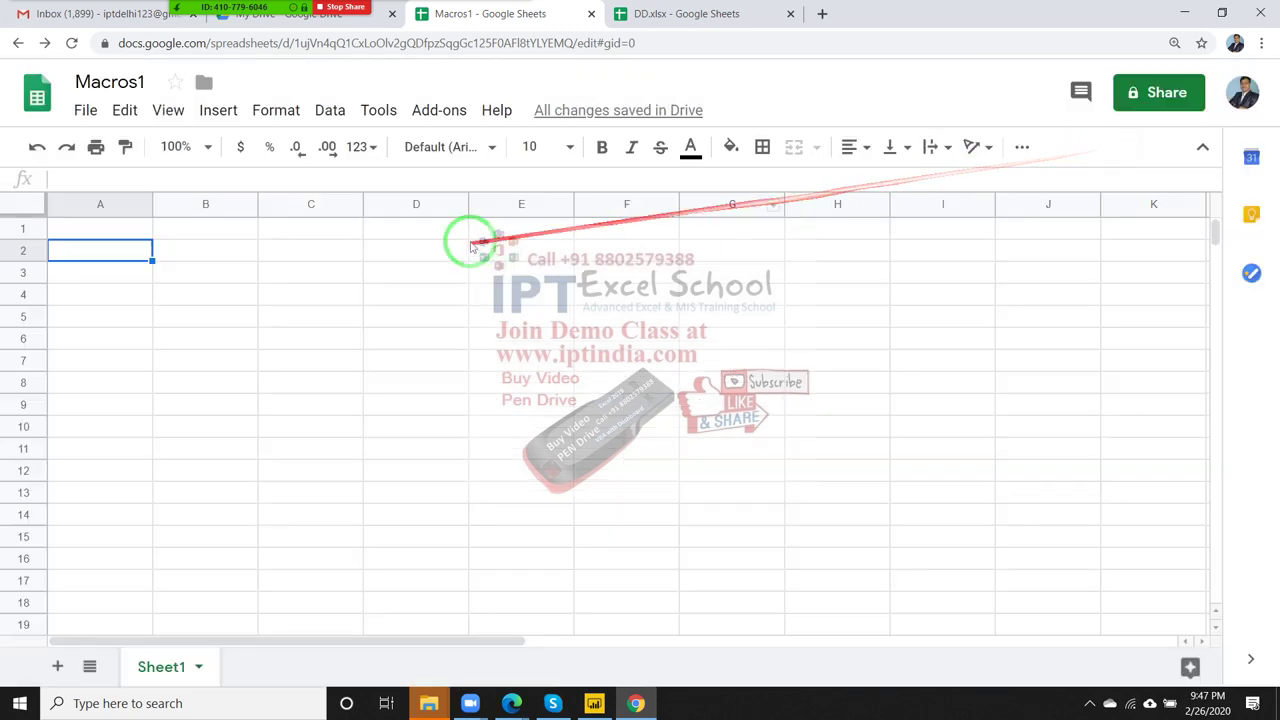
left_click(440, 111)
mouse_move(470, 190)
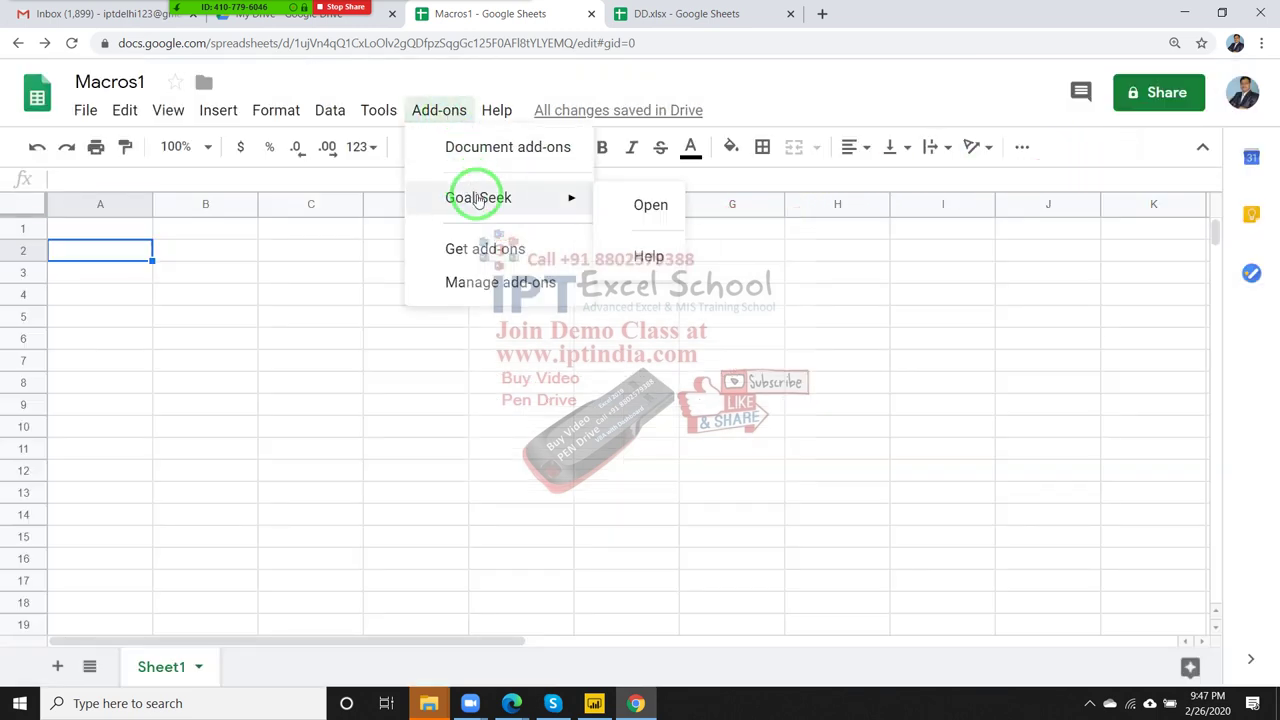
left_click(624, 205)
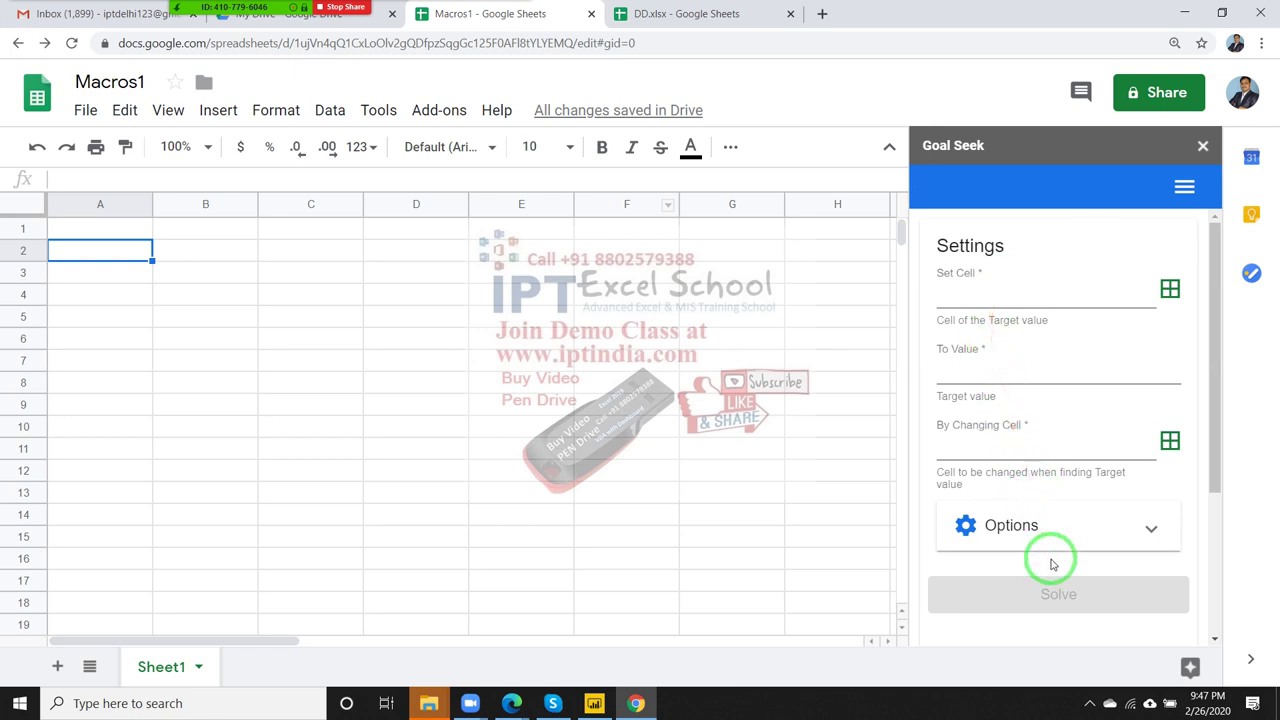
left_click(1206, 148)
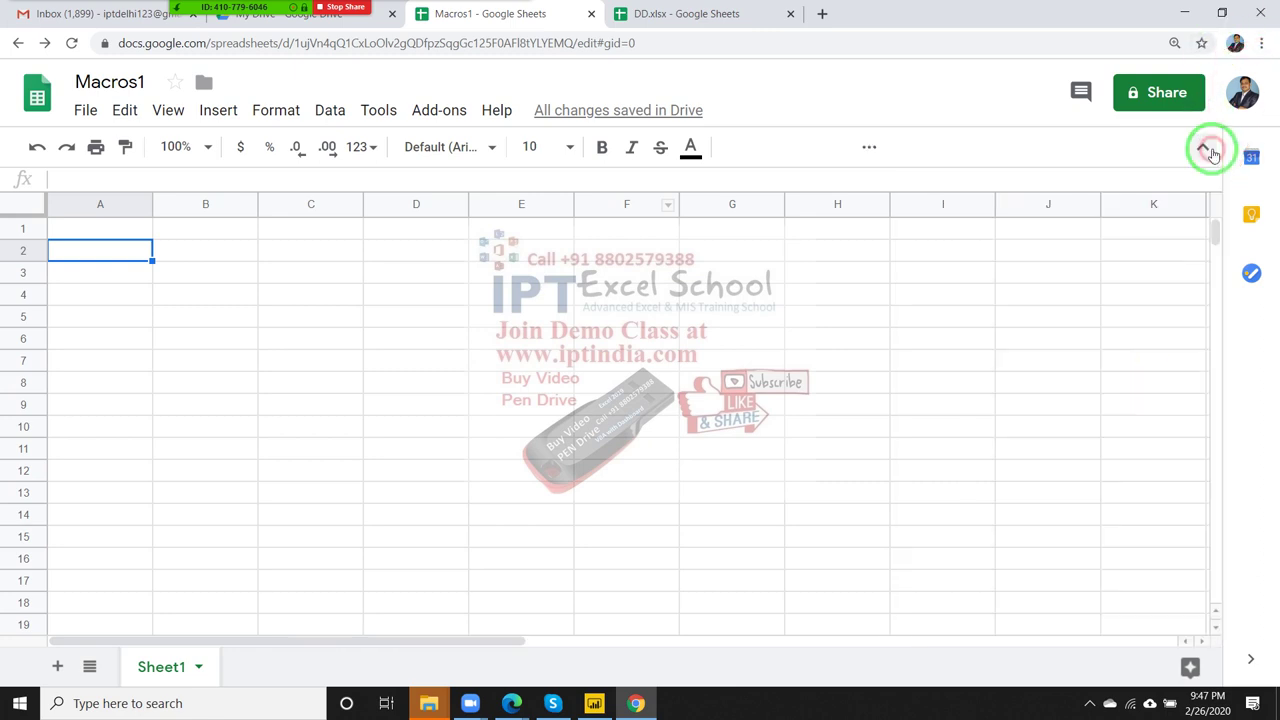
Step: Start recording a new macro from Tools > Macros
left_click(300, 342)
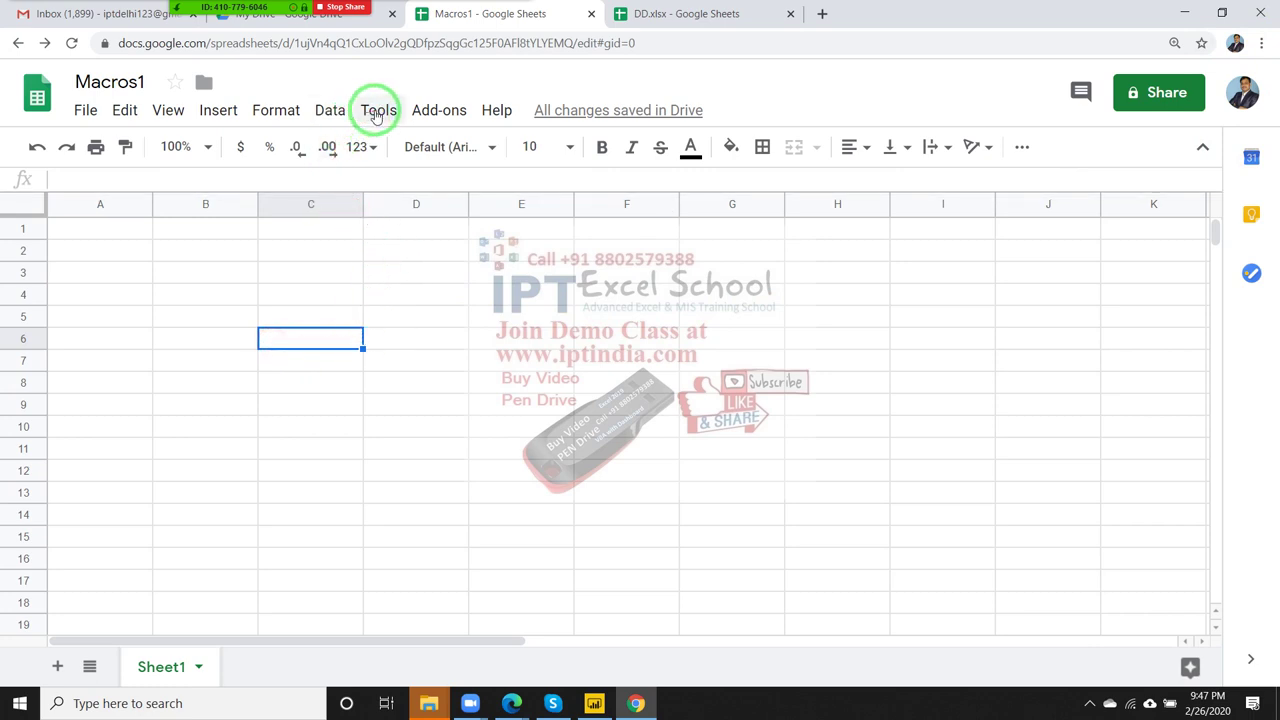
left_click(310, 292)
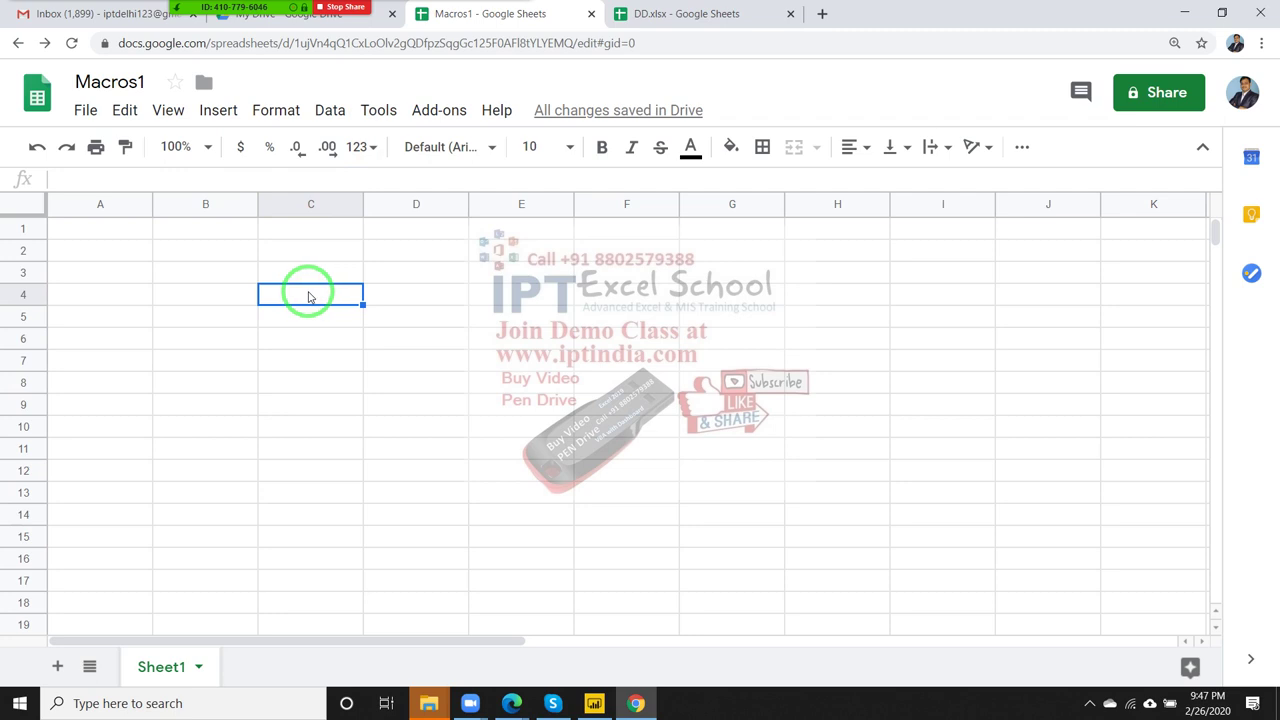
left_click(378, 111)
mouse_move(400, 230)
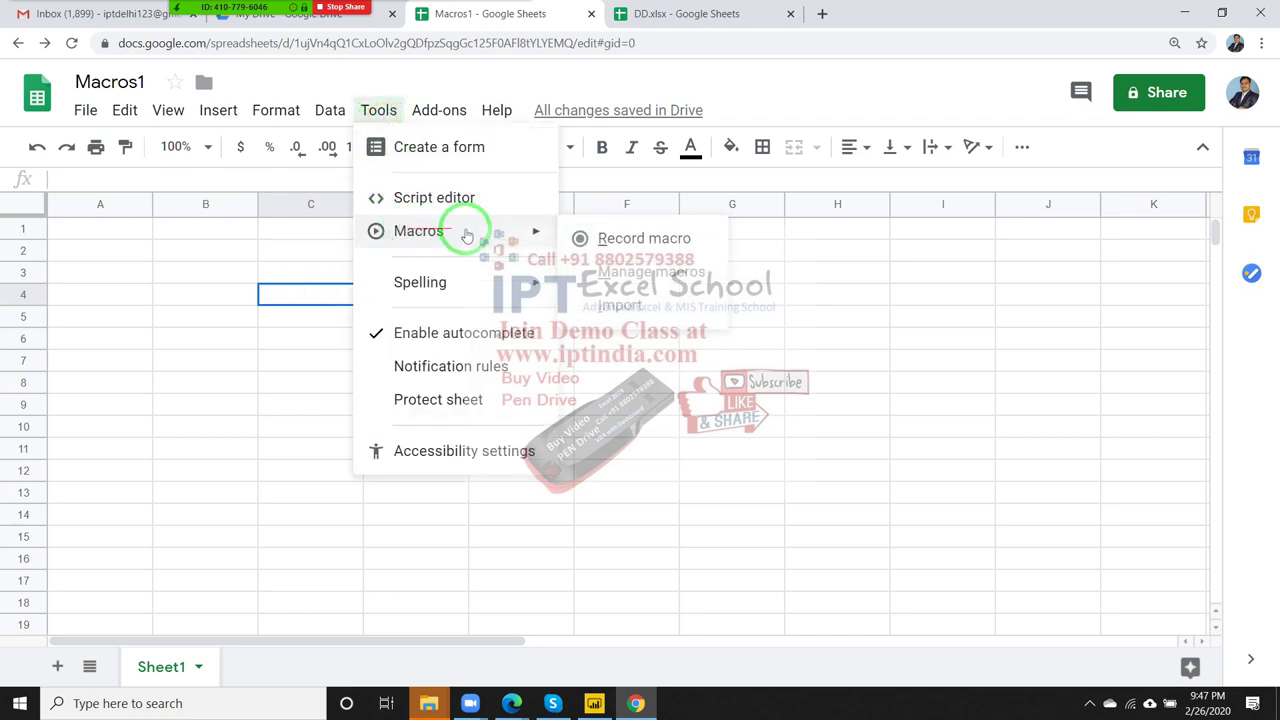
left_click(600, 240)
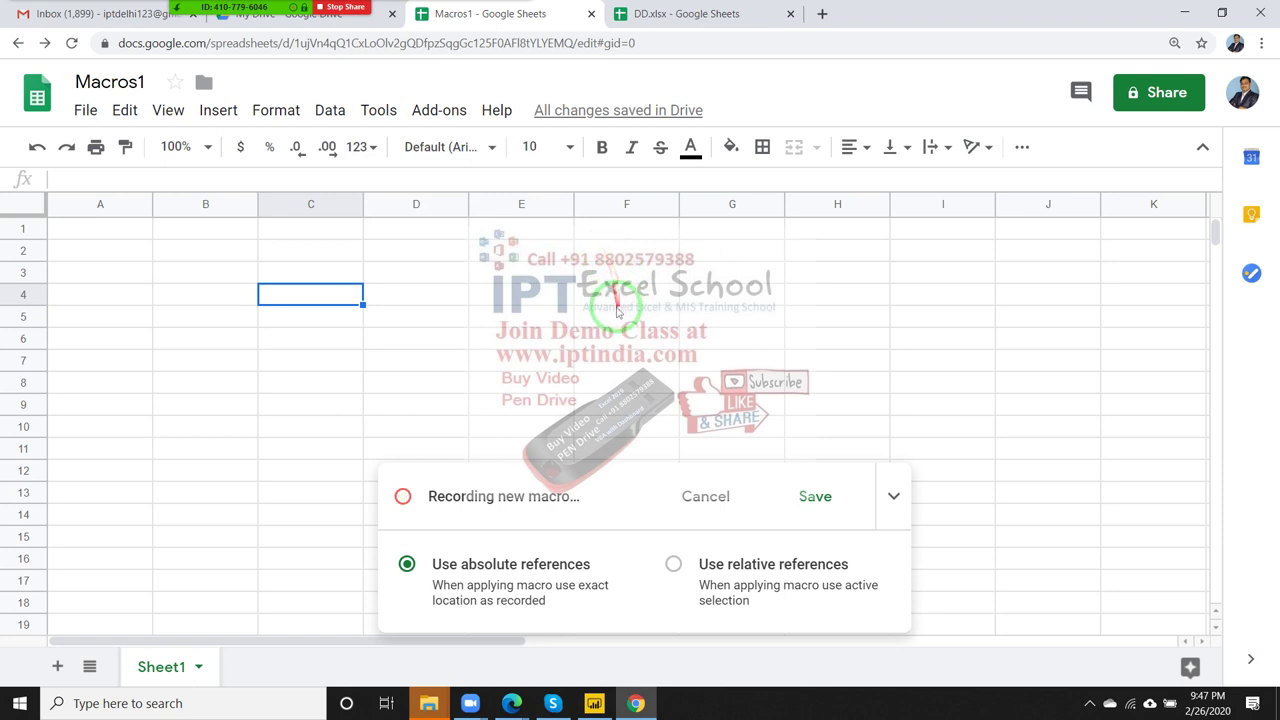
Step: Enter the headers Name, Roll and Marks in A1:C1, then save the recording as M1
left_click(132, 230)
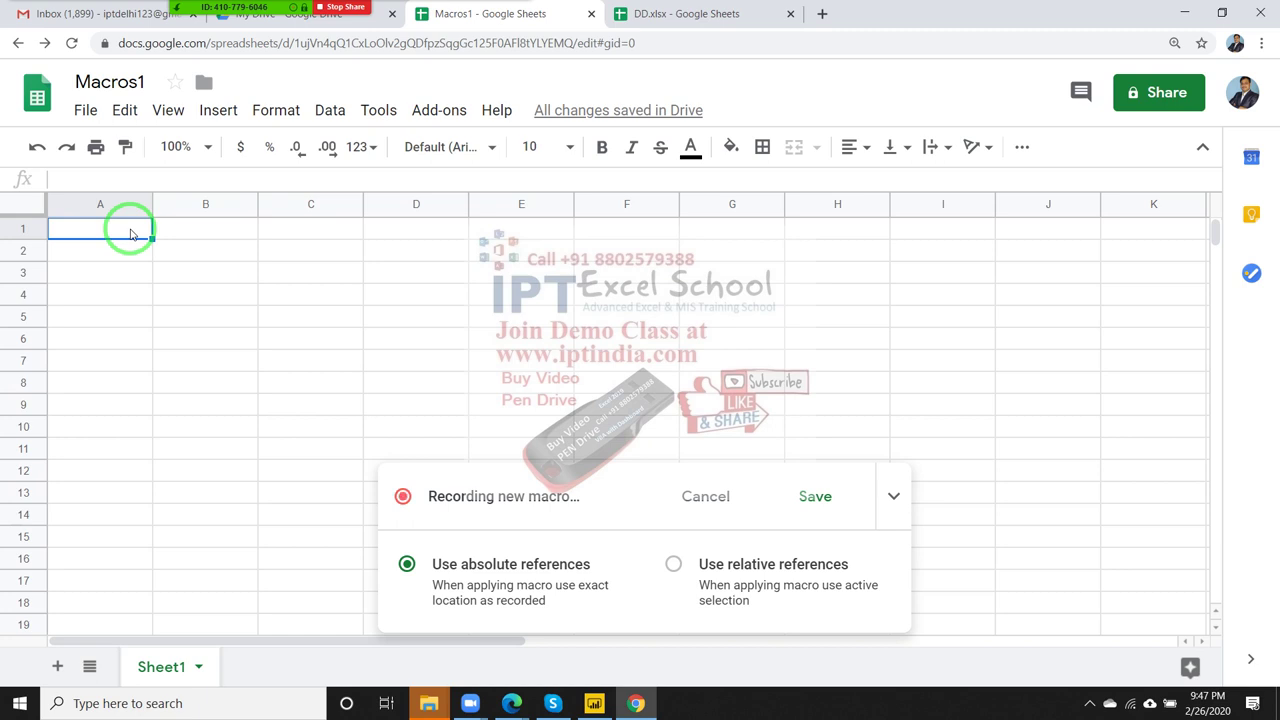
type("Name")
key("Tab")
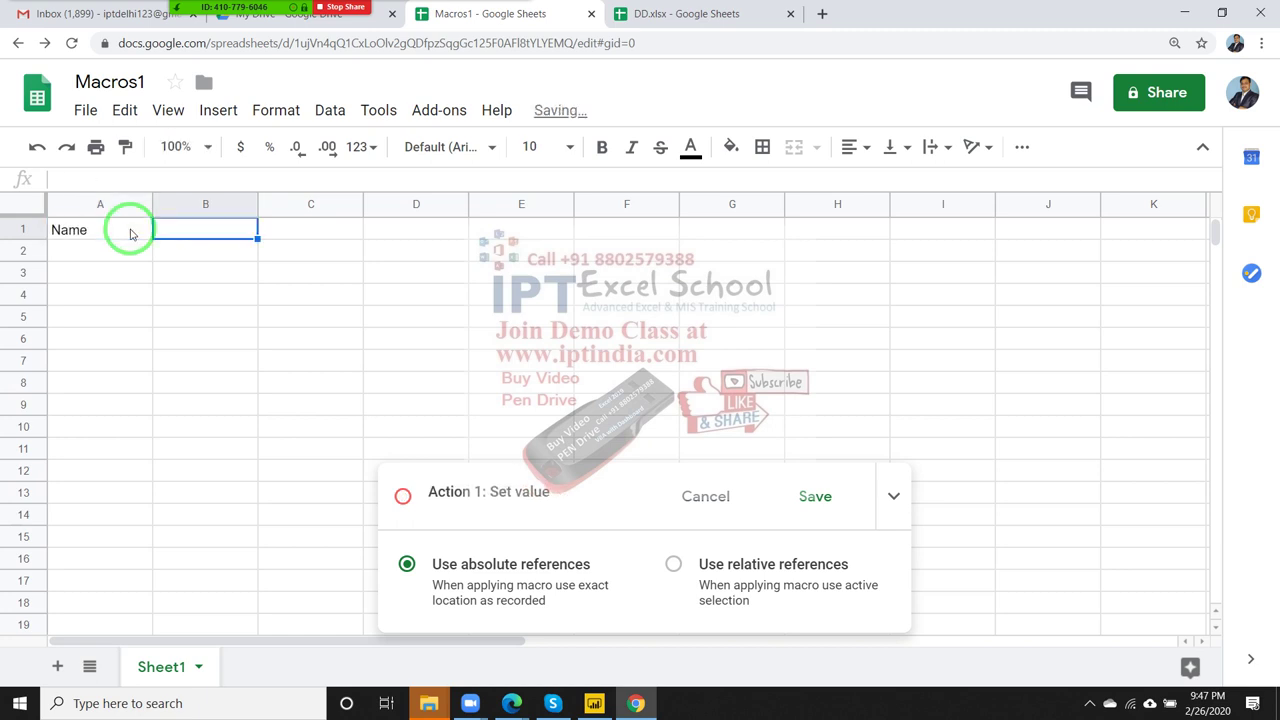
type("Roll")
key("Tab")
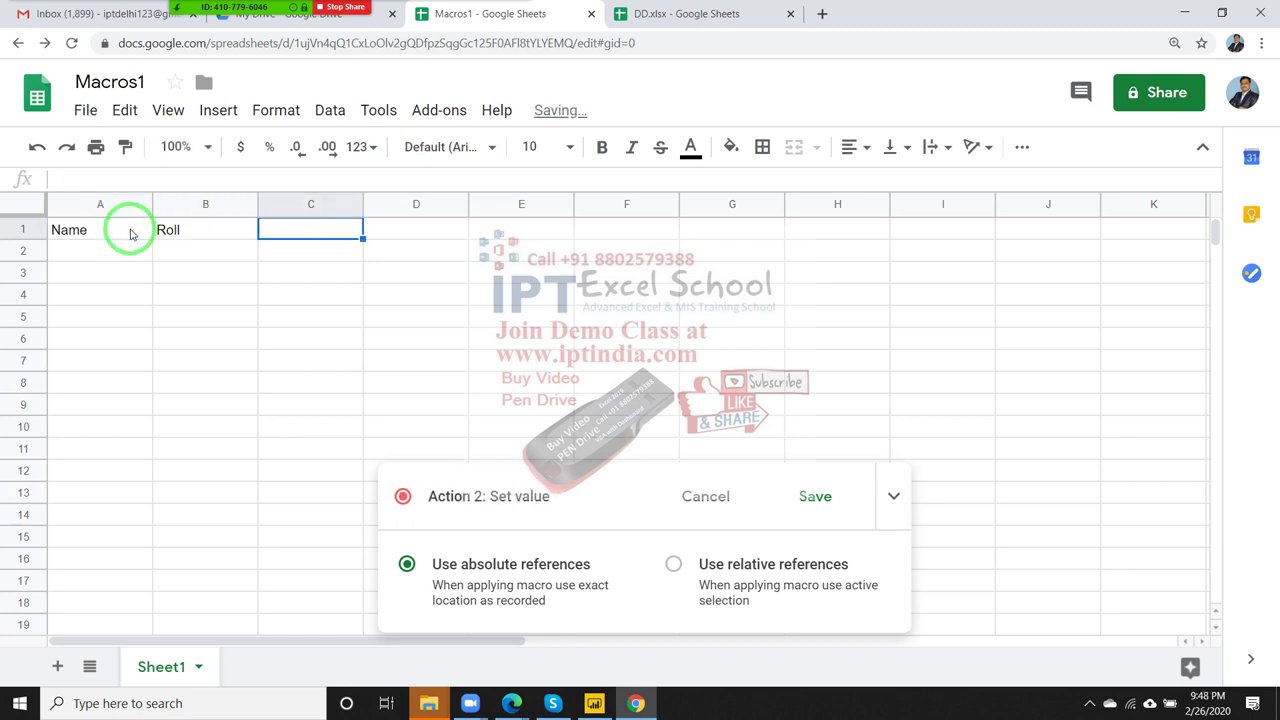
type("Marks")
key("Return")
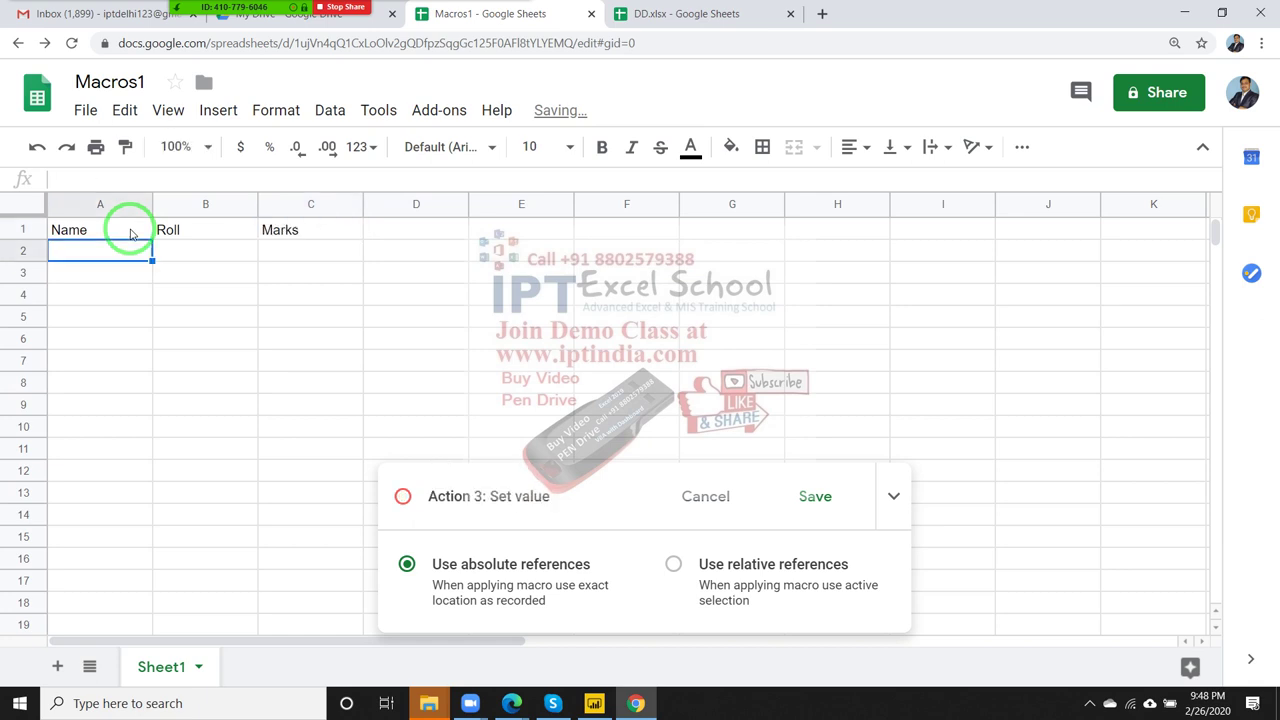
left_click(808, 502)
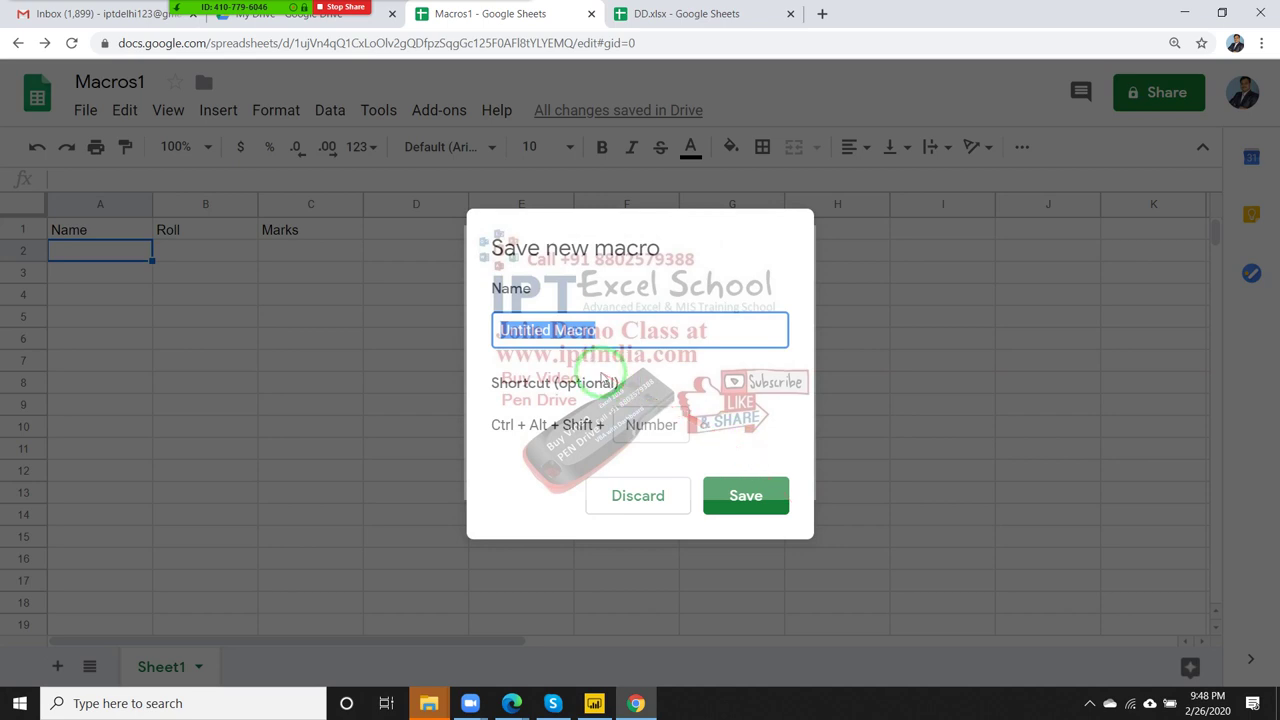
type("M1")
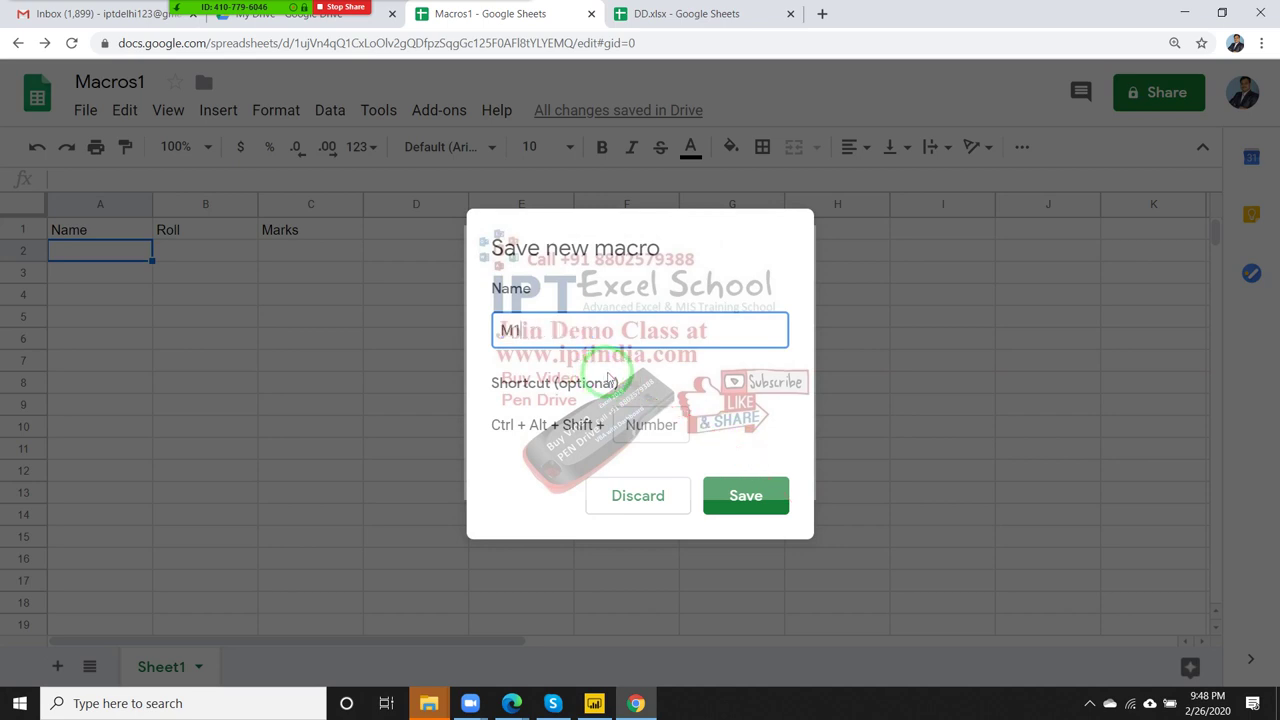
left_click(740, 492)
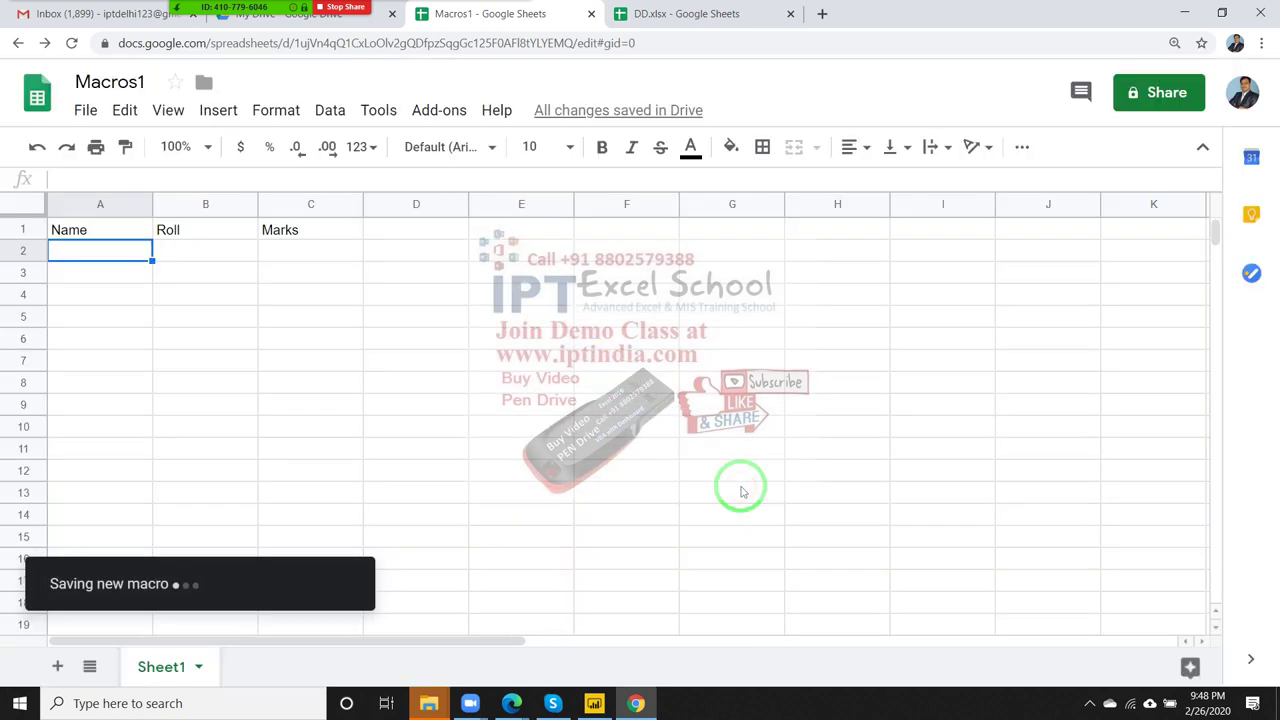
Step: Clear the Name, Roll and Marks headers from A1:C1
left_click(265, 295)
left_click_drag(112, 238, 281, 236)
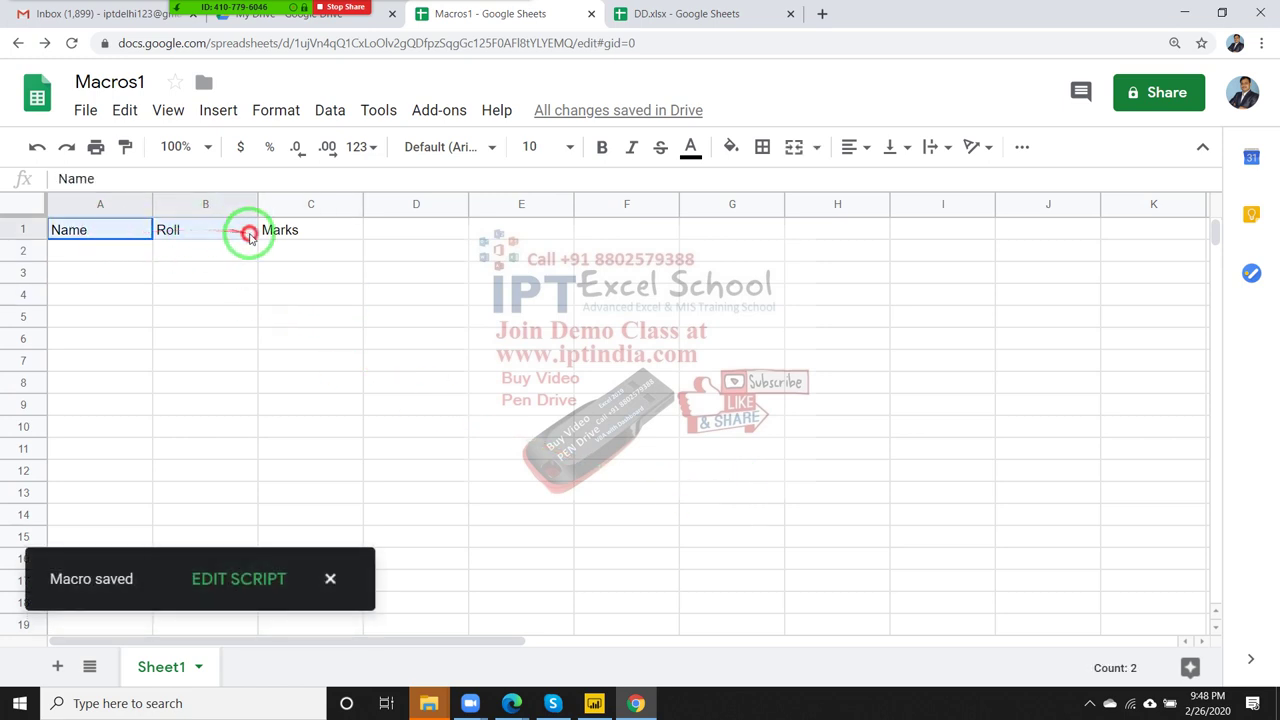
key("Delete")
left_click_drag(443, 277, 440, 295)
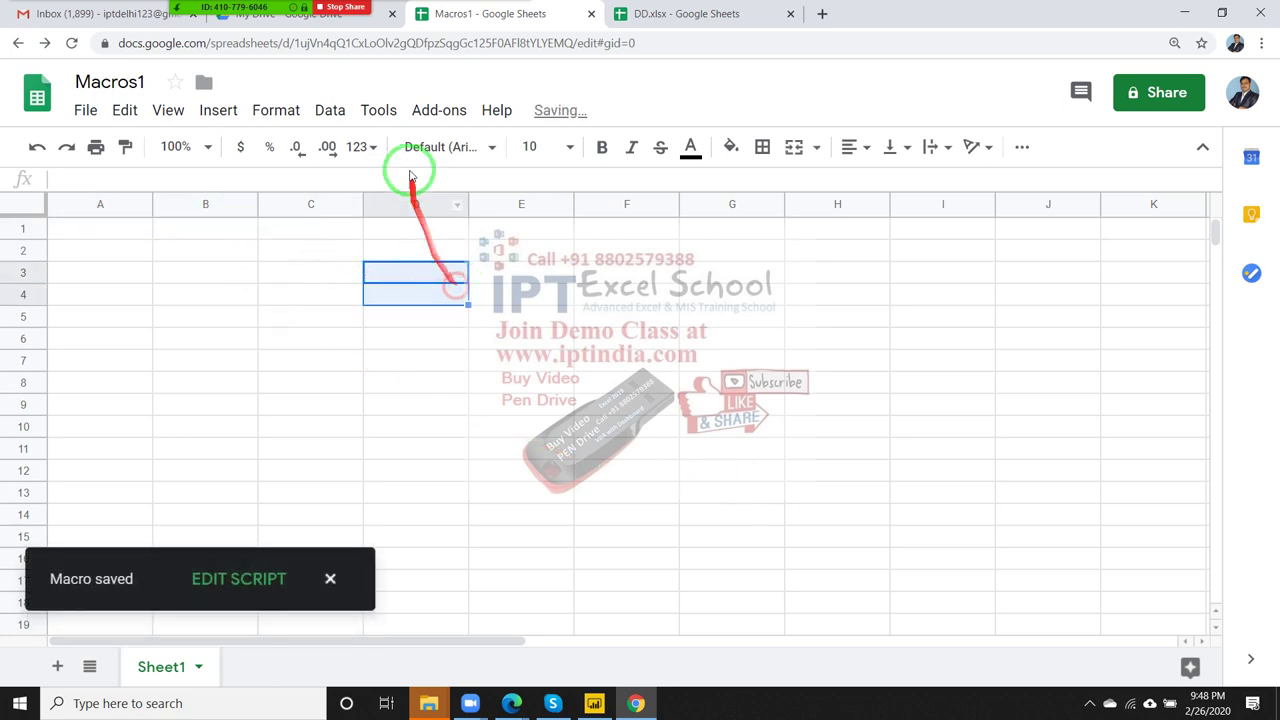
Step: Run macro M1 and allow it to manage spreadsheets with the Google account
left_click(379, 111)
mouse_move(423, 230)
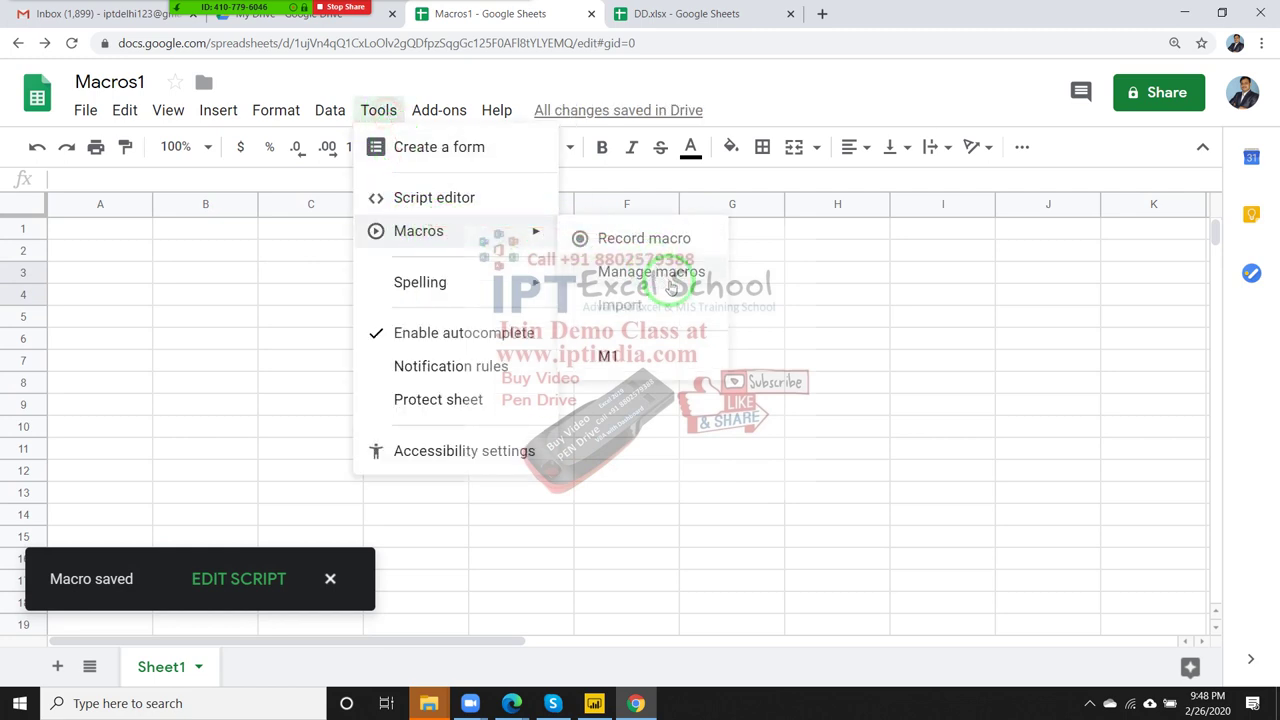
left_click(612, 358)
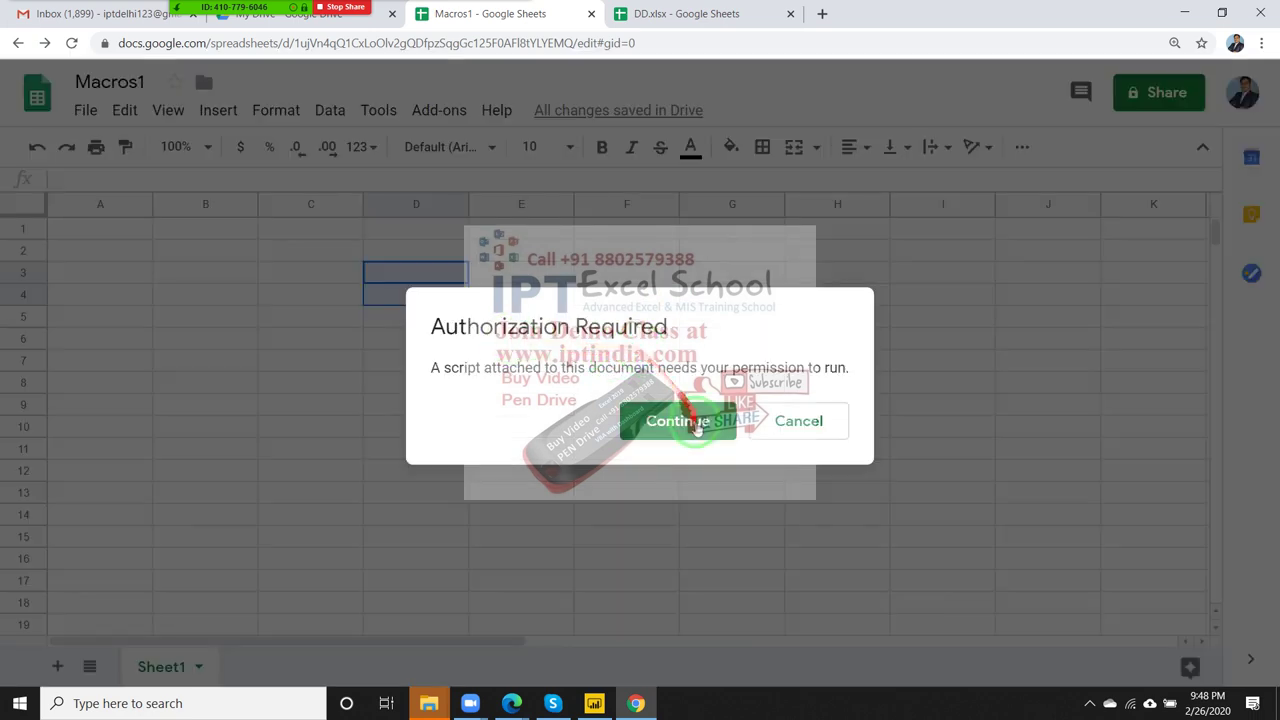
left_click(697, 425)
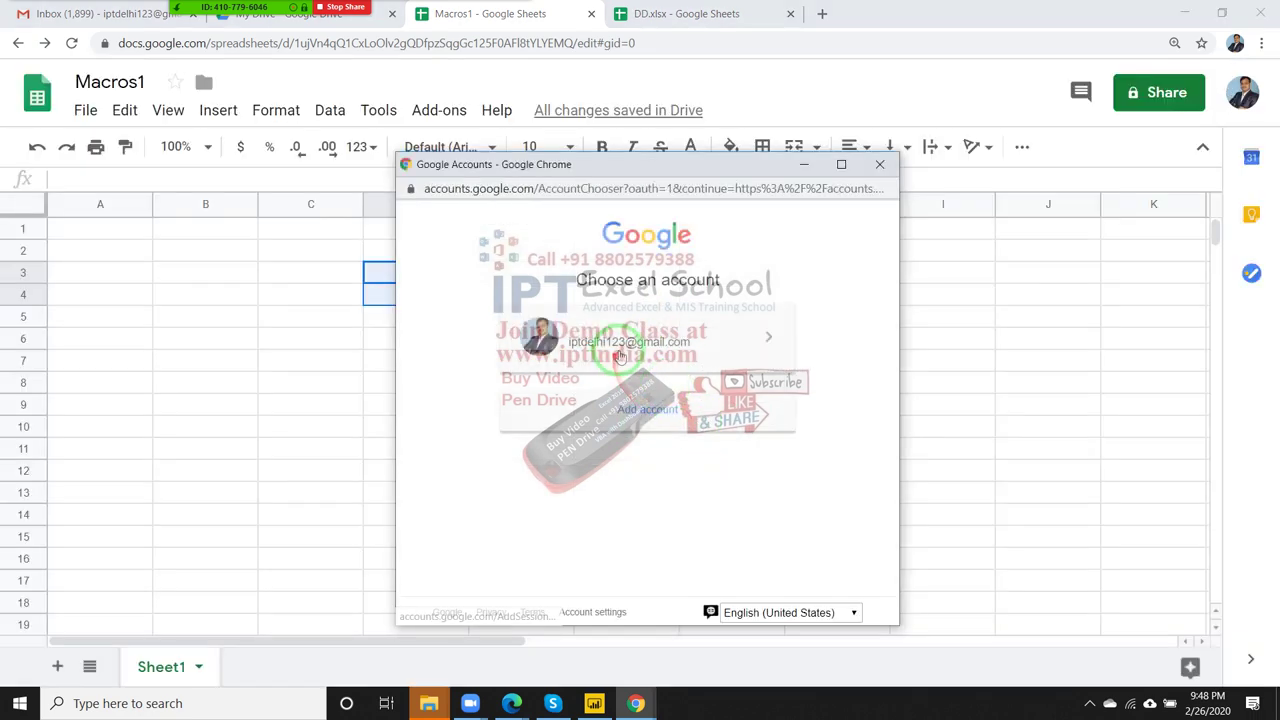
left_click(621, 354)
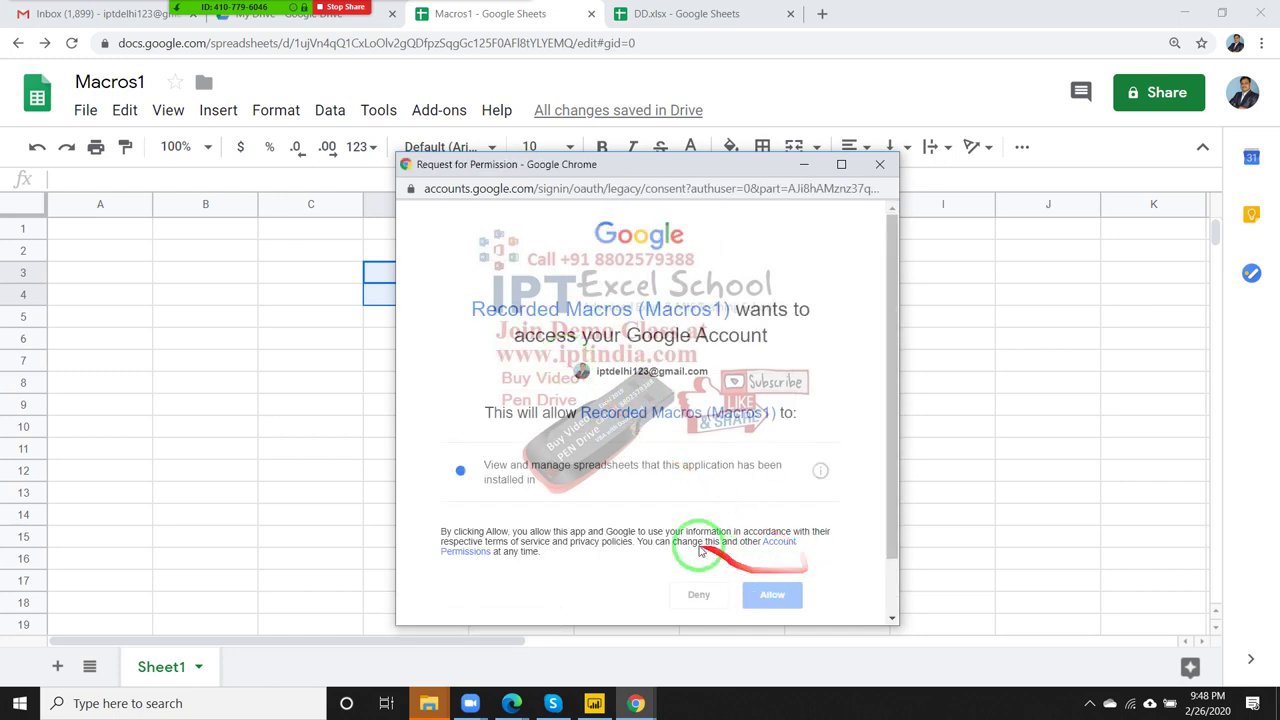
left_click(785, 597)
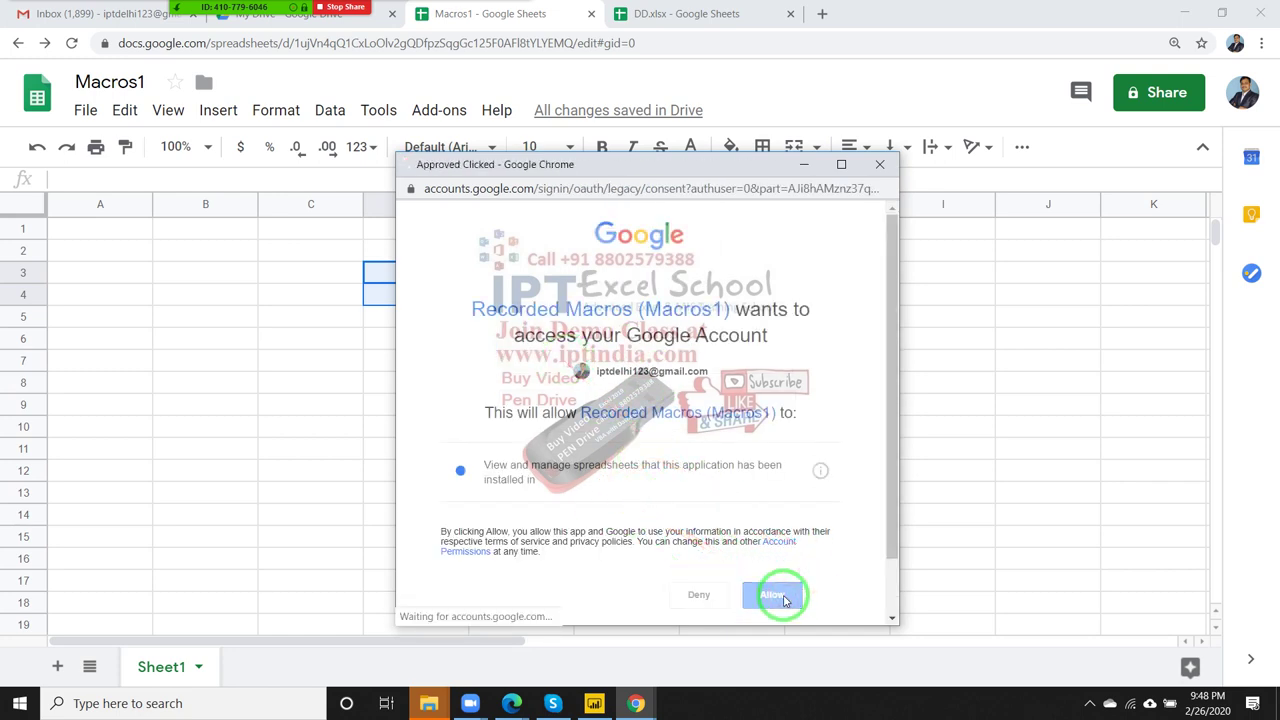
left_click(600, 328)
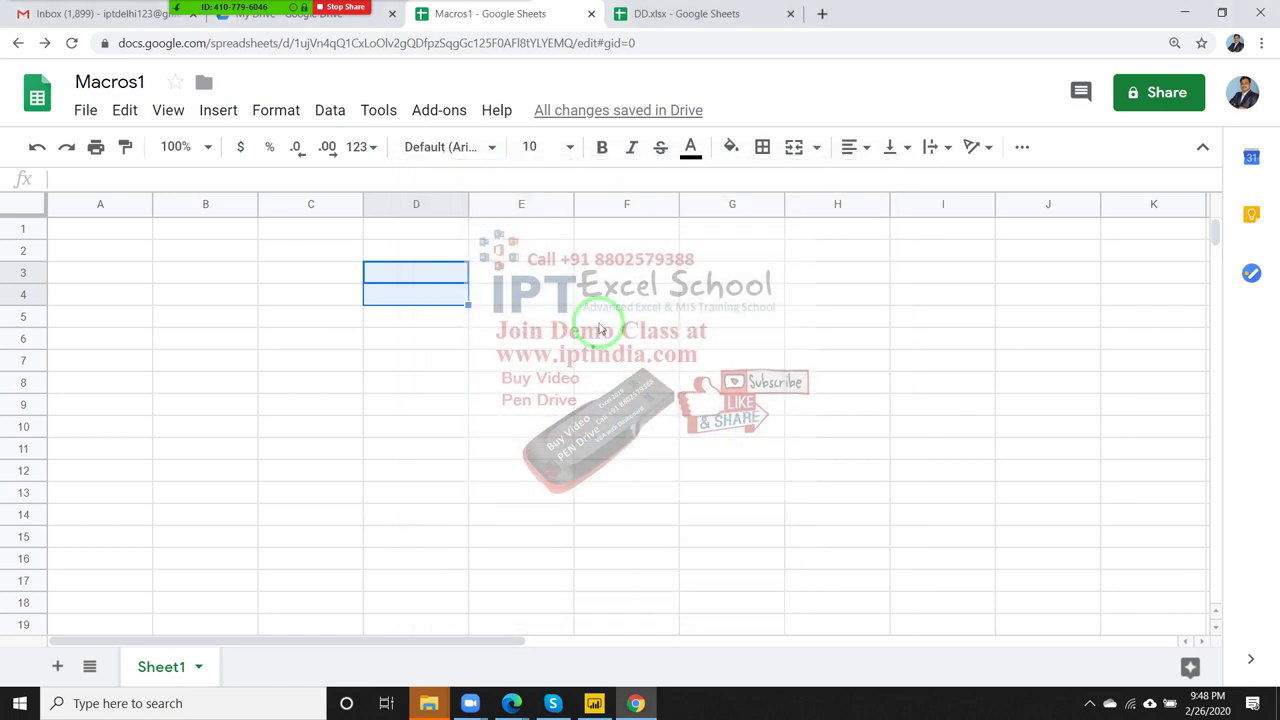
Step: Run macro M1 again so Name, Roll and Marks appear in A1:C1
left_click(265, 275)
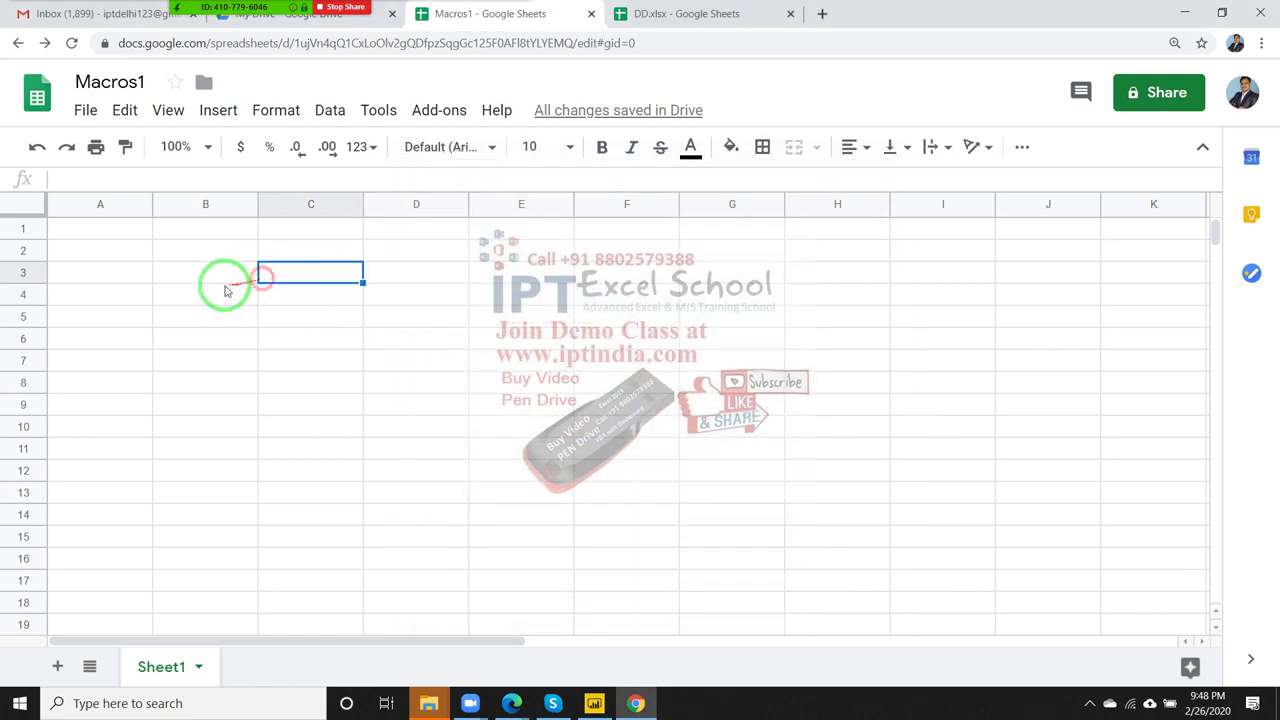
left_click(95, 228)
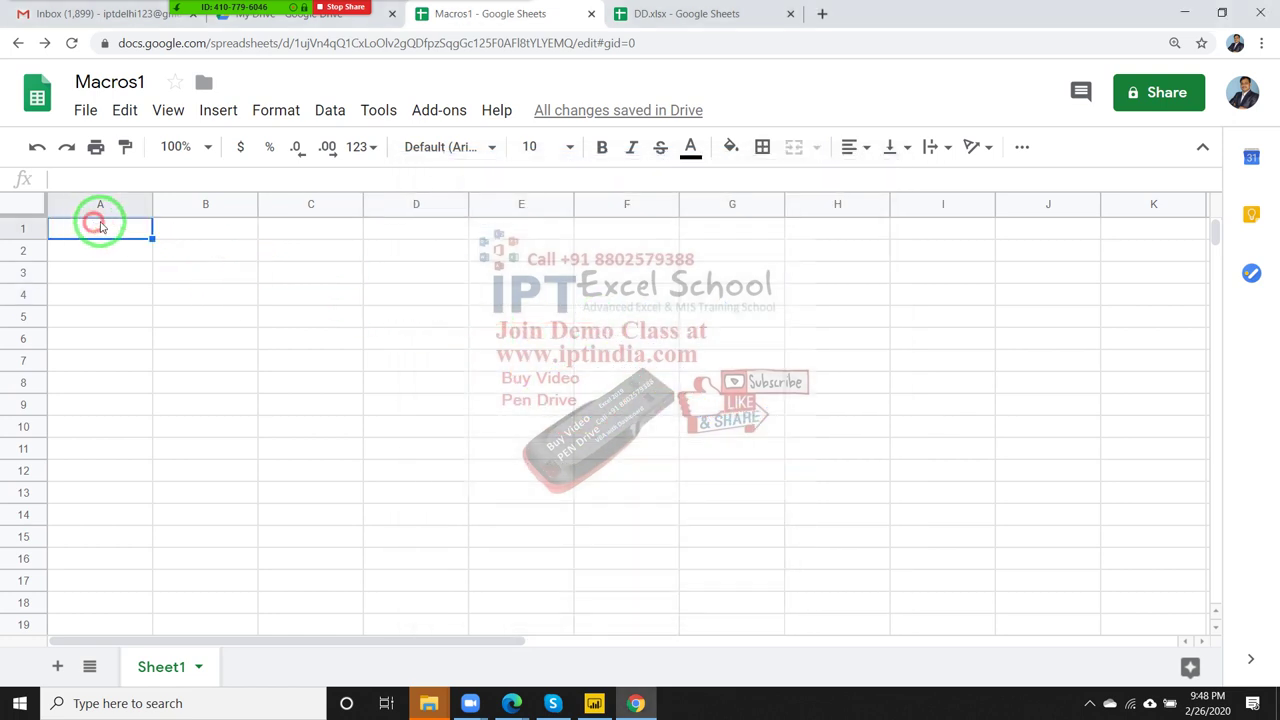
left_click(441, 112)
left_click(364, 118)
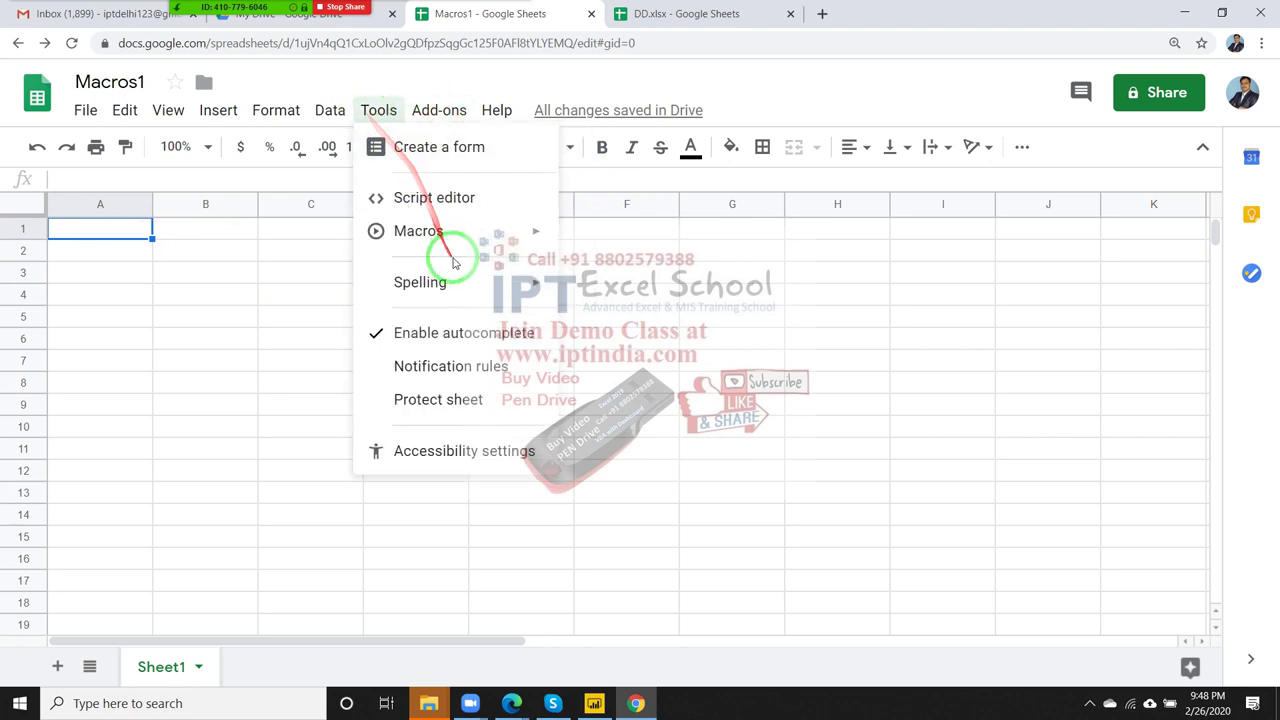
mouse_move(468, 236)
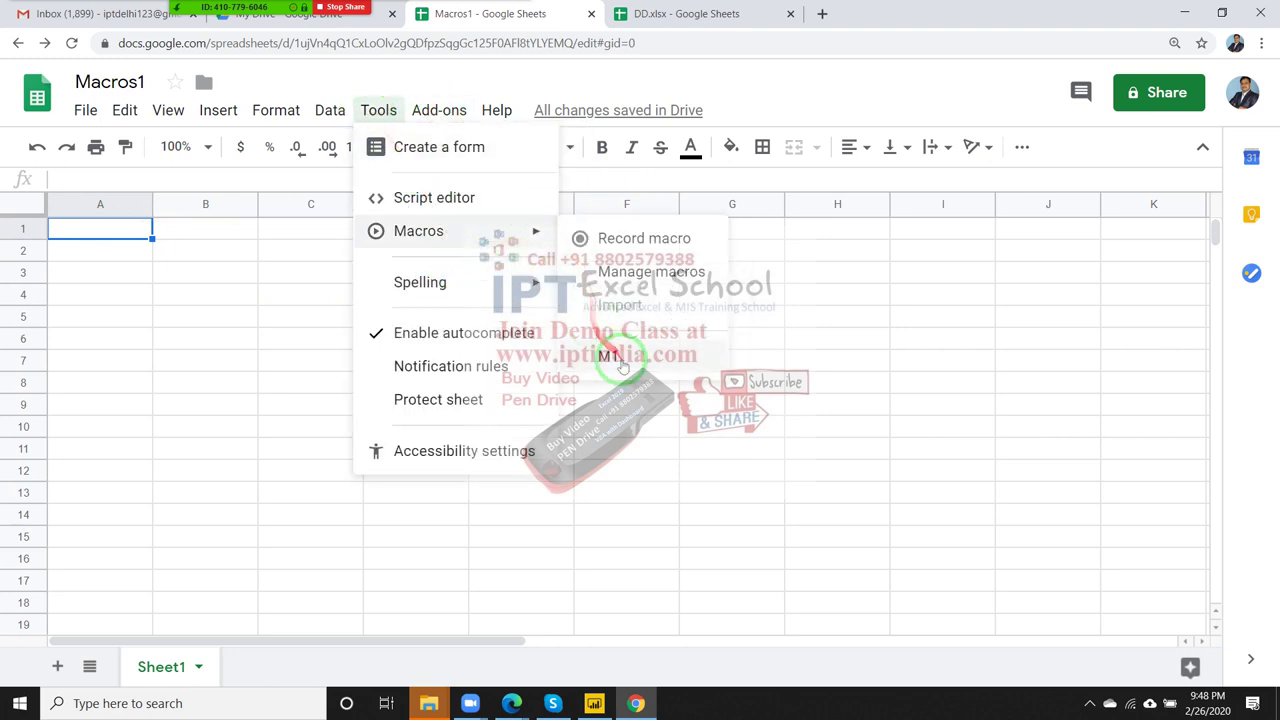
left_click(615, 362)
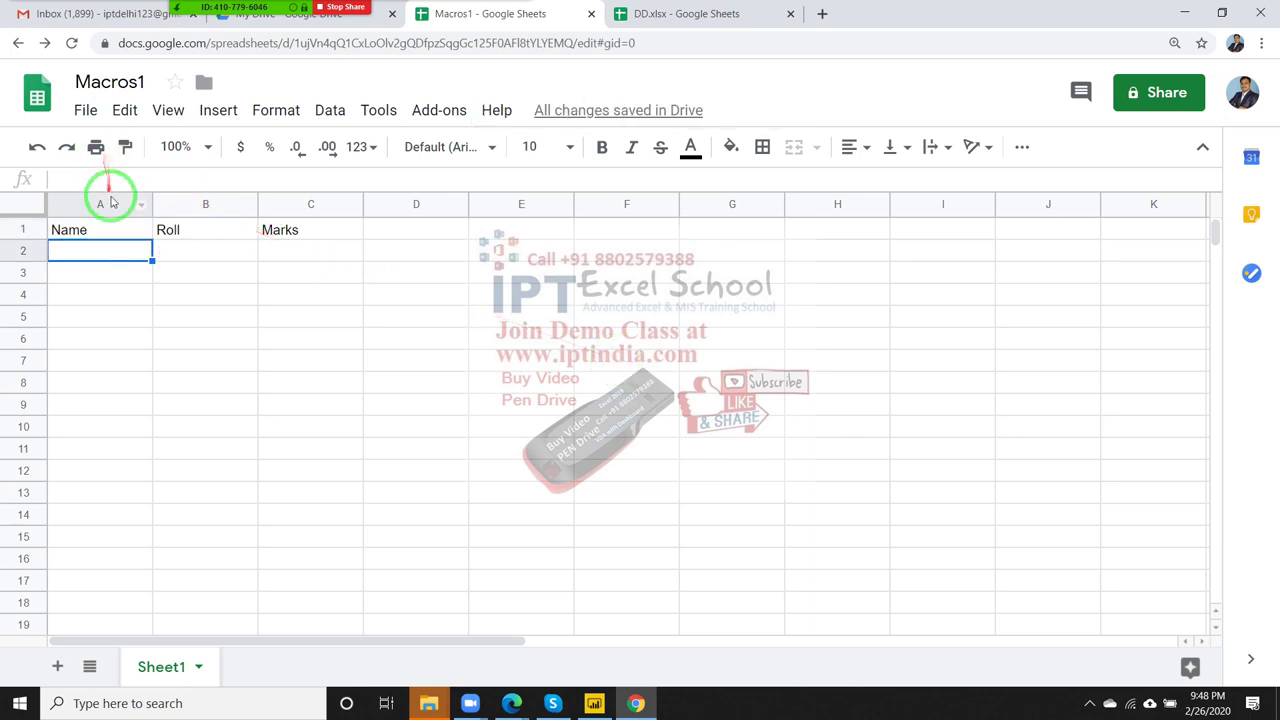
Step: Delete the Name, Roll and Marks headers from A1:C1
left_click(117, 232)
left_click_drag(117, 237, 270, 242)
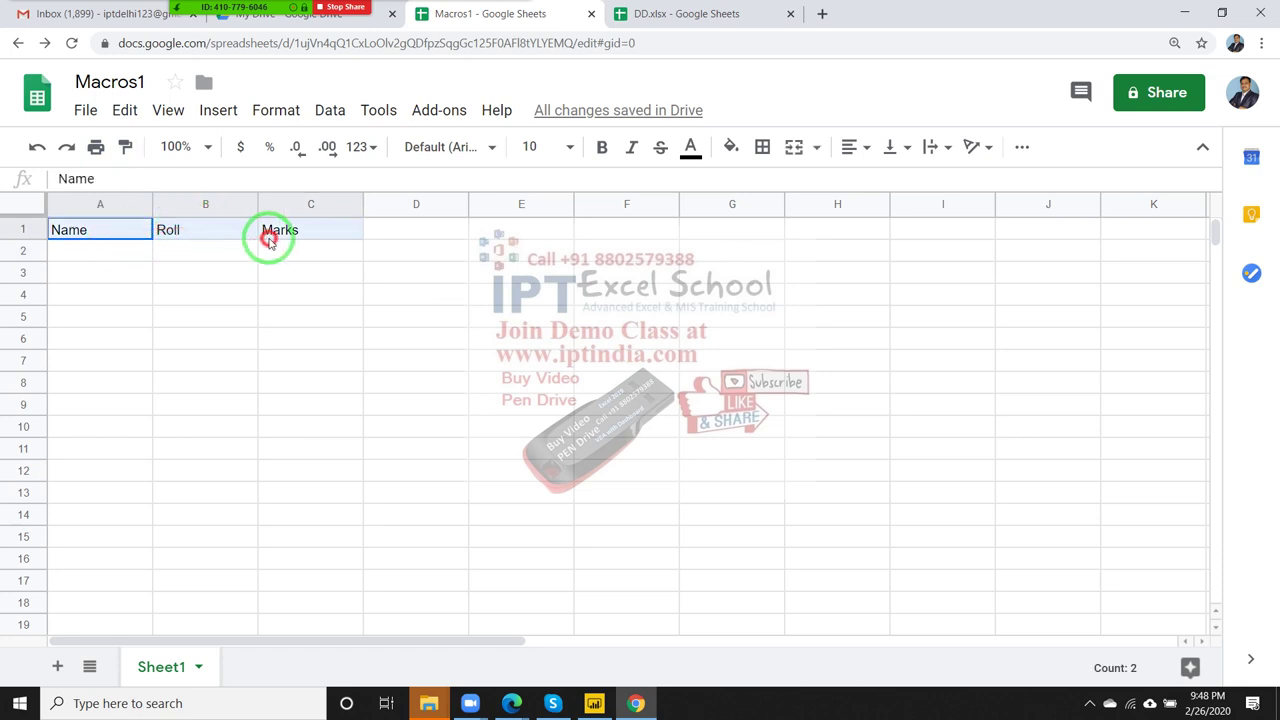
key("Delete")
left_click(130, 222)
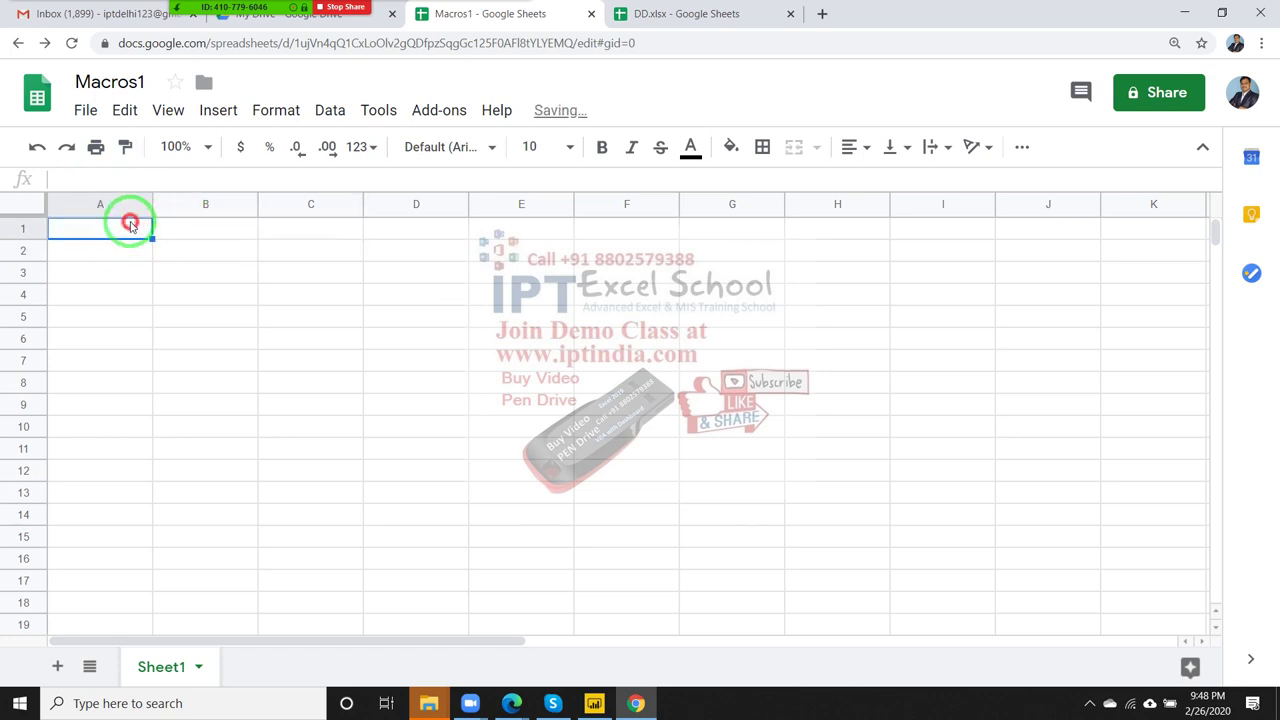
left_click(376, 113)
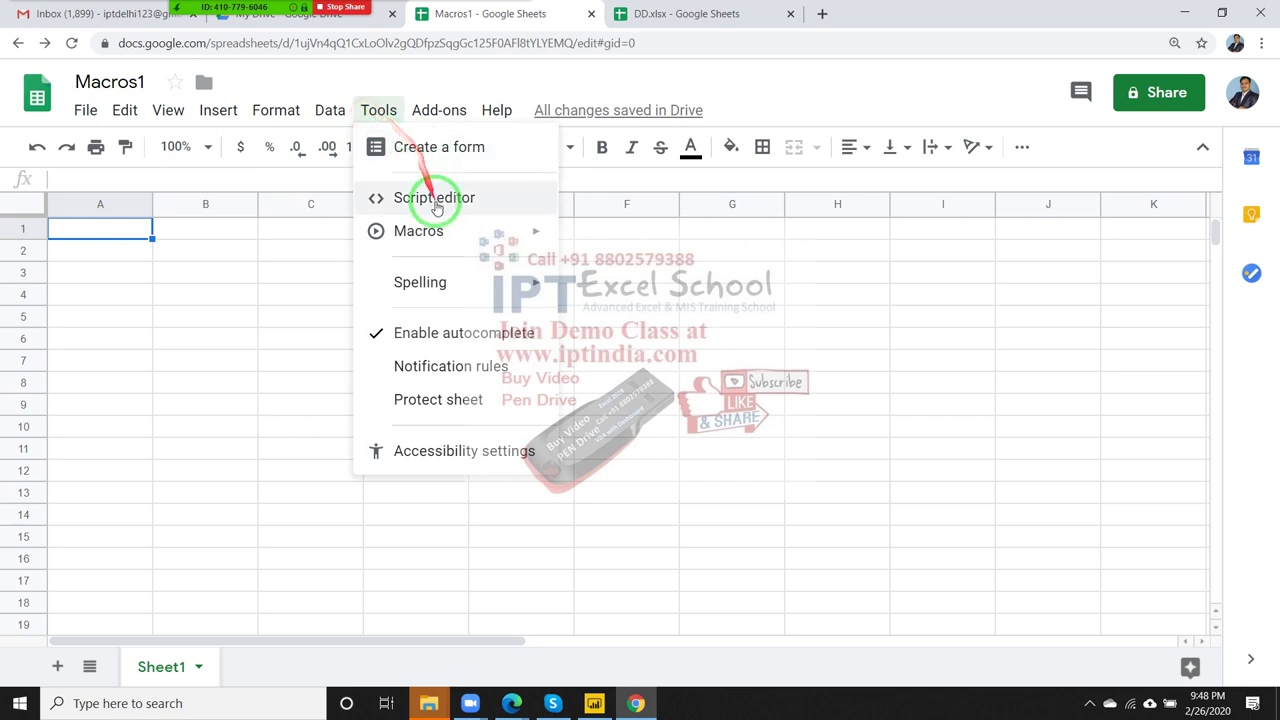
Step: Choose Edit script for M1 in Manage macros to open macros.gs in Apps Script
mouse_move(527, 240)
left_click(615, 300)
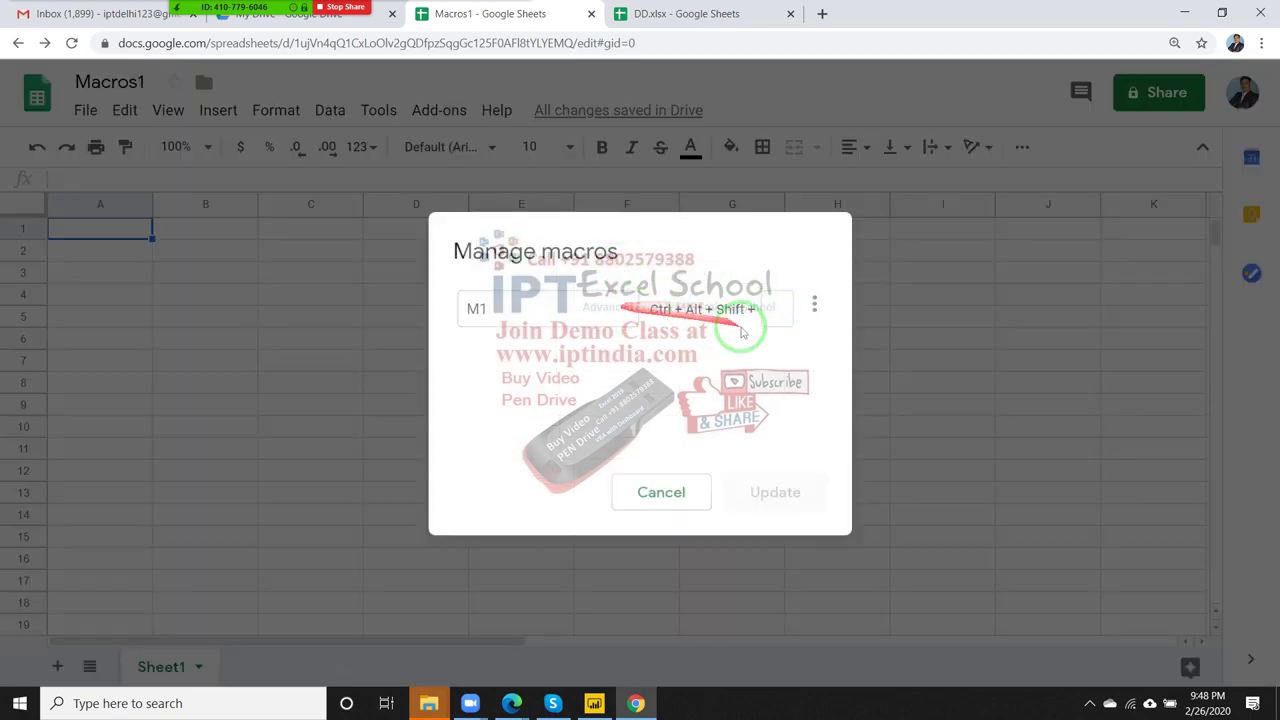
left_click(817, 313)
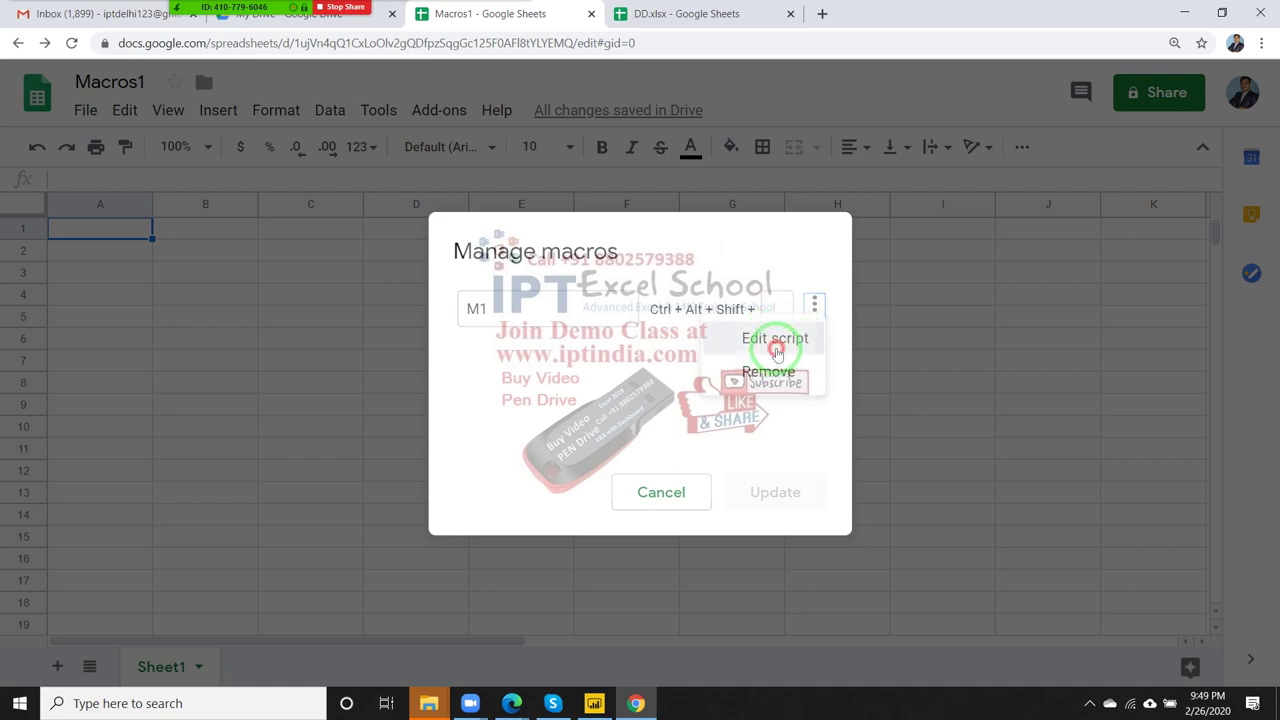
left_click(777, 352)
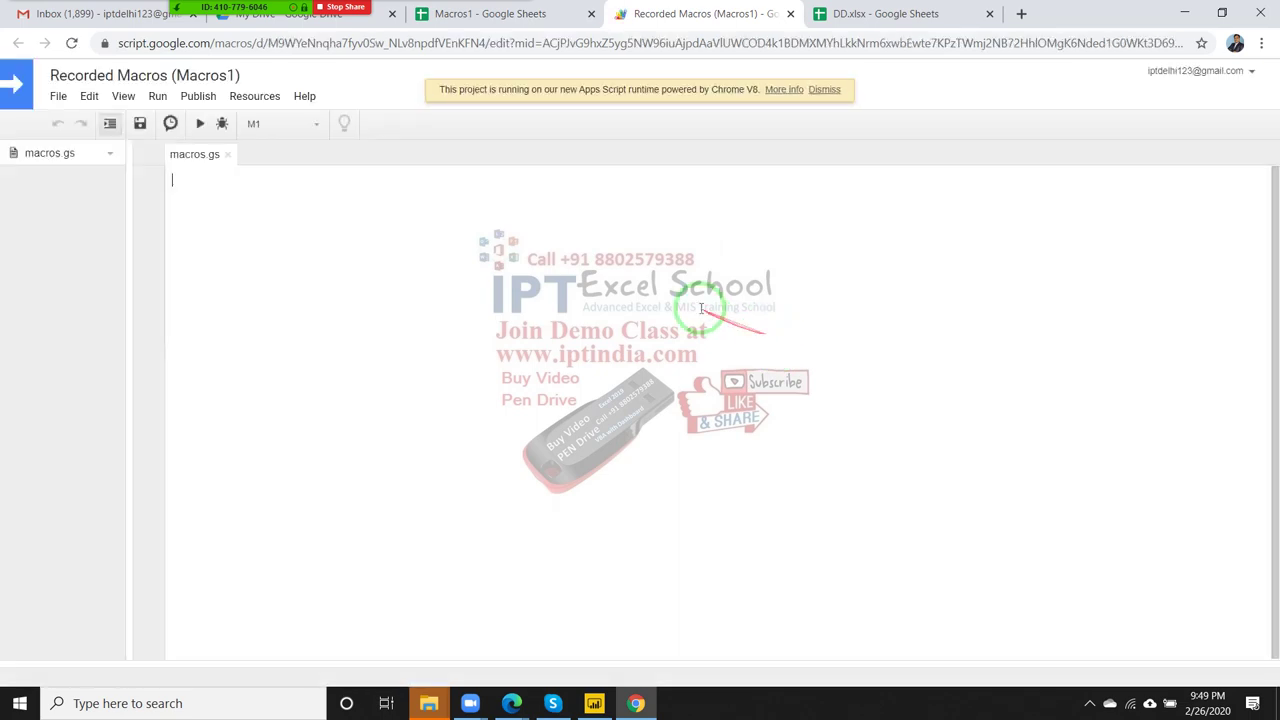
Step: Review the recorded M1 function in macros.gs by selecting its name and body
left_click(228, 358)
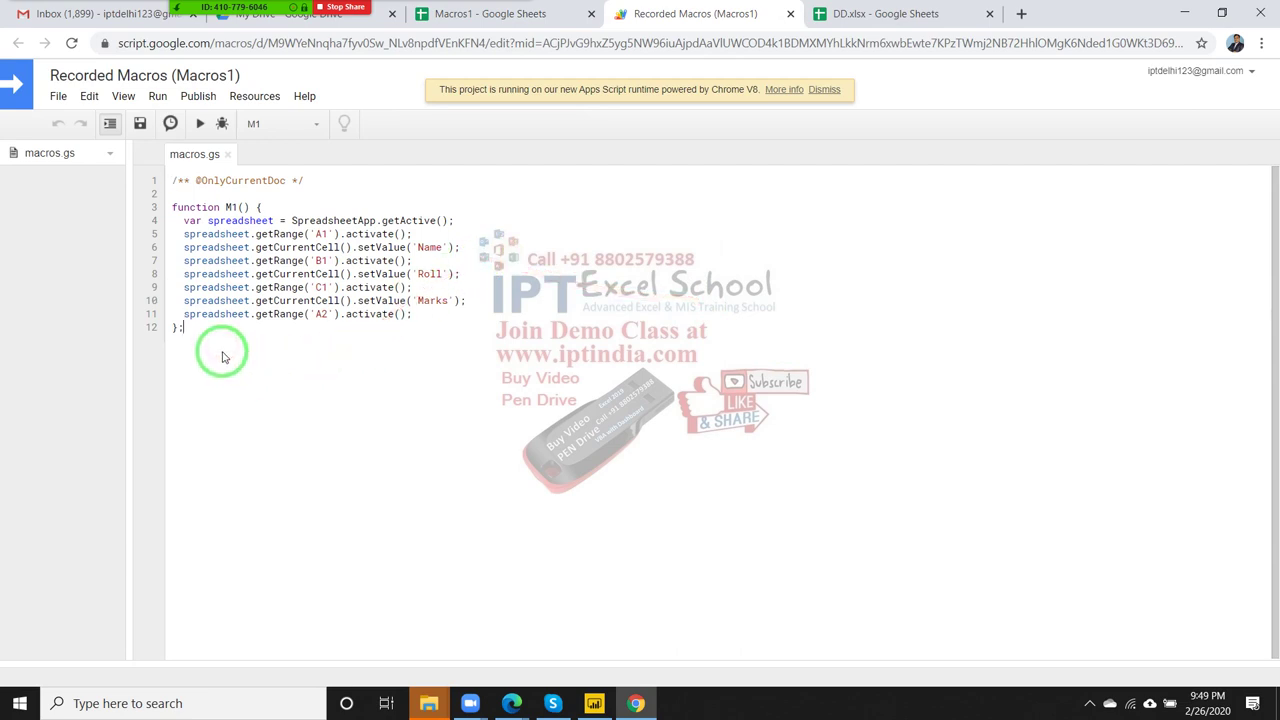
left_click(235, 207)
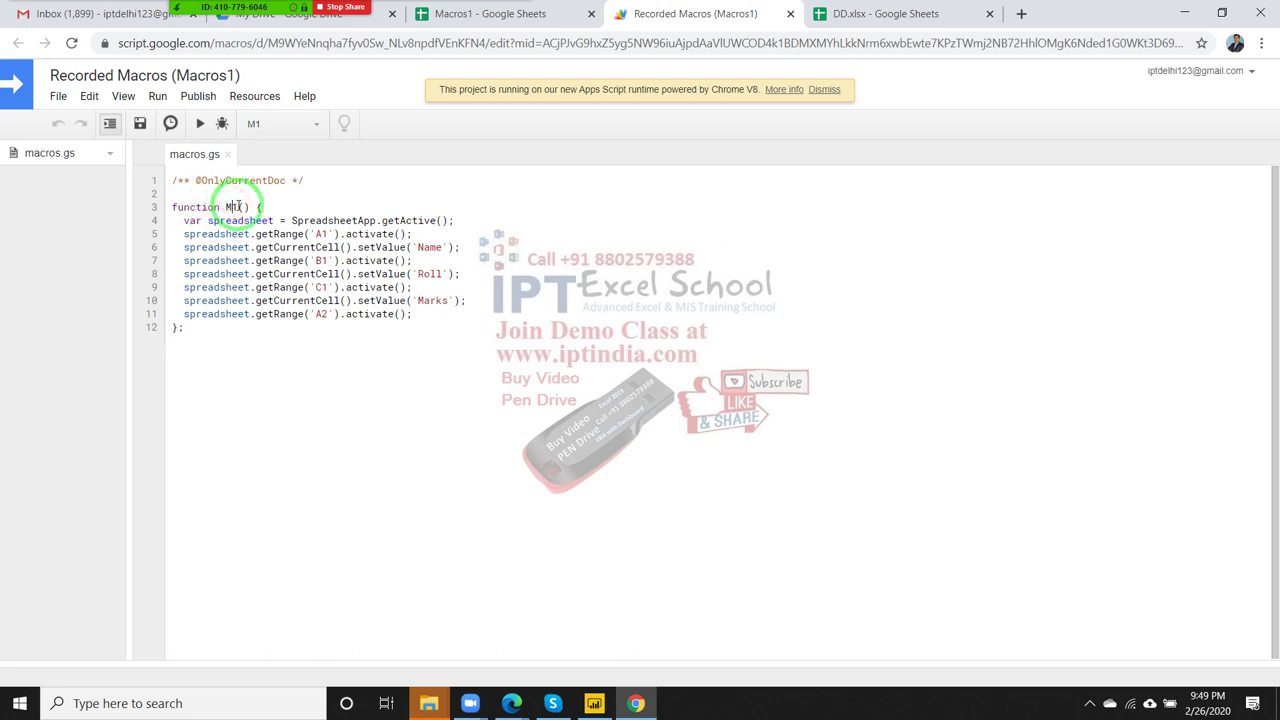
left_click_drag(250, 207, 226, 207)
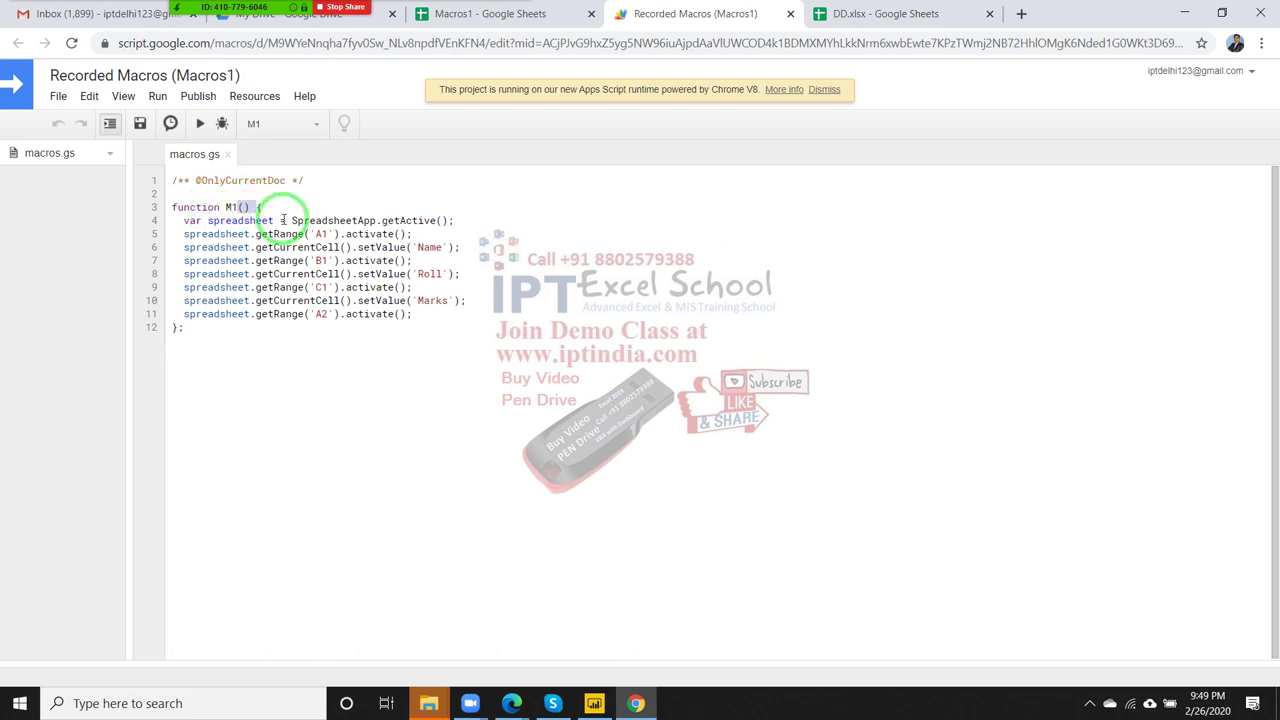
left_click_drag(301, 216, 457, 220)
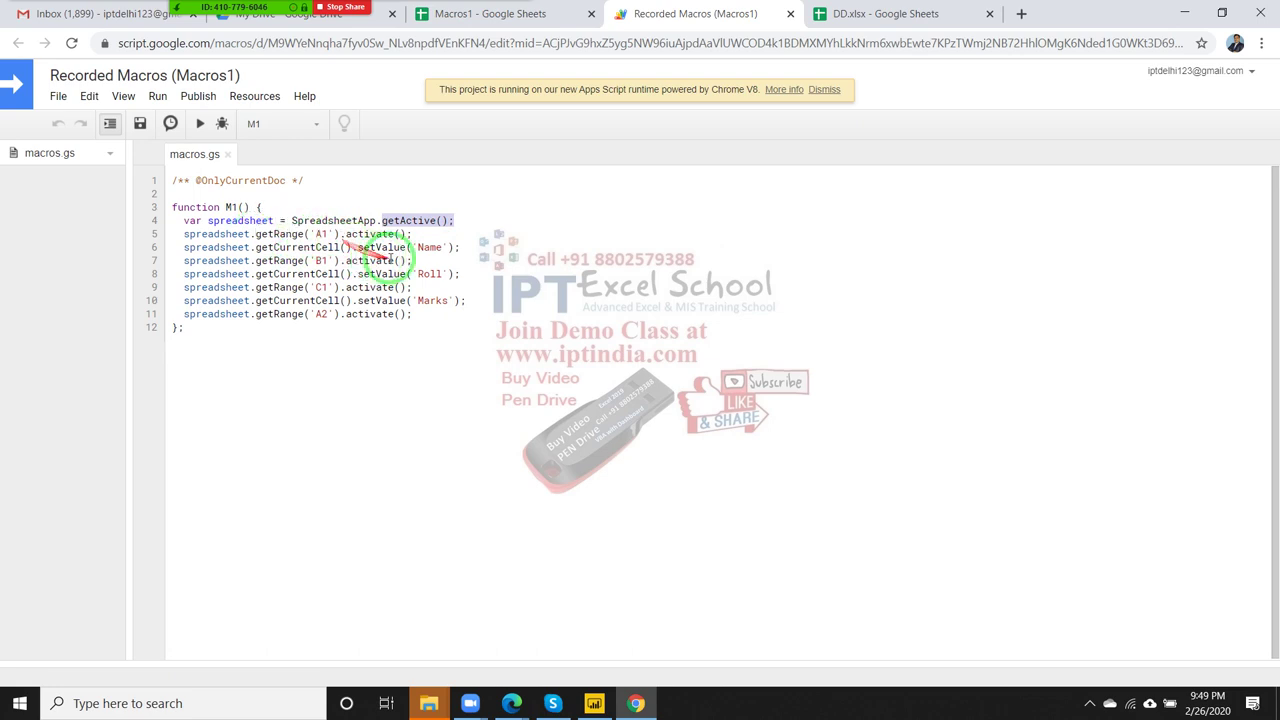
left_click(390, 259)
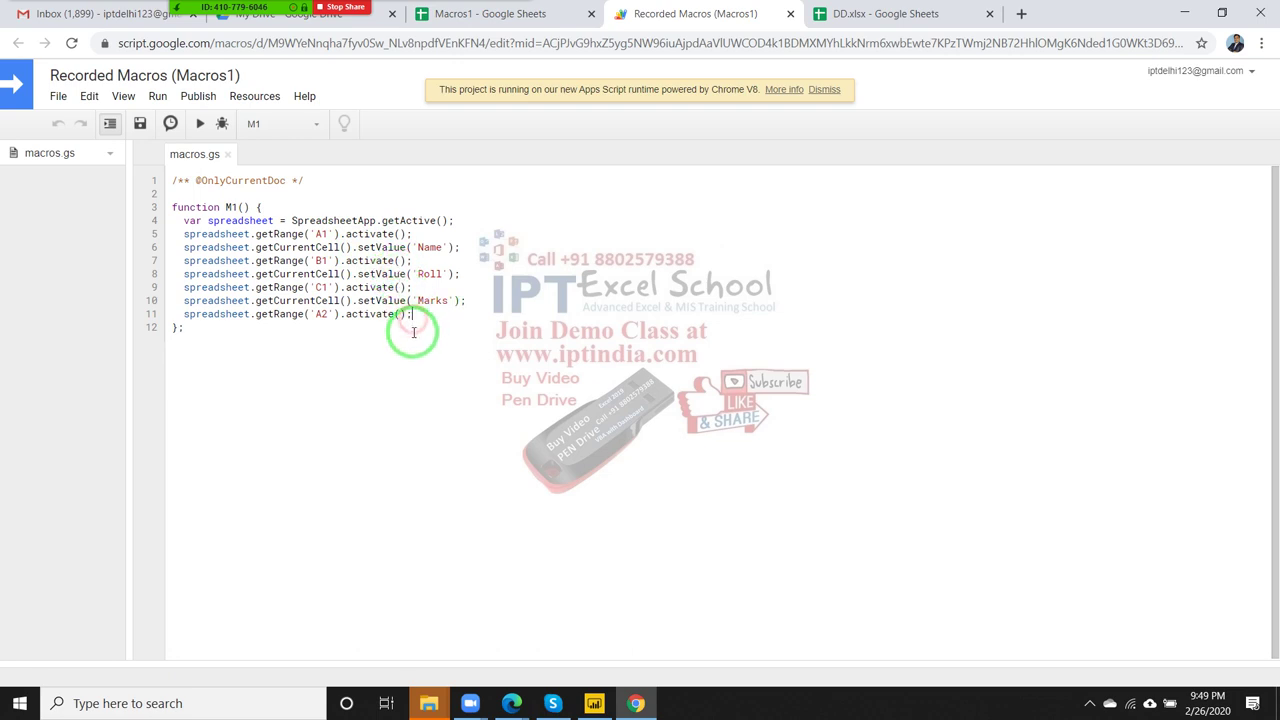
mouse_move(414, 327)
left_mouse_down()
mouse_move(292, 305)
mouse_move(366, 331)
mouse_move(333, 288)
mouse_move(165, 204)
left_mouse_up()
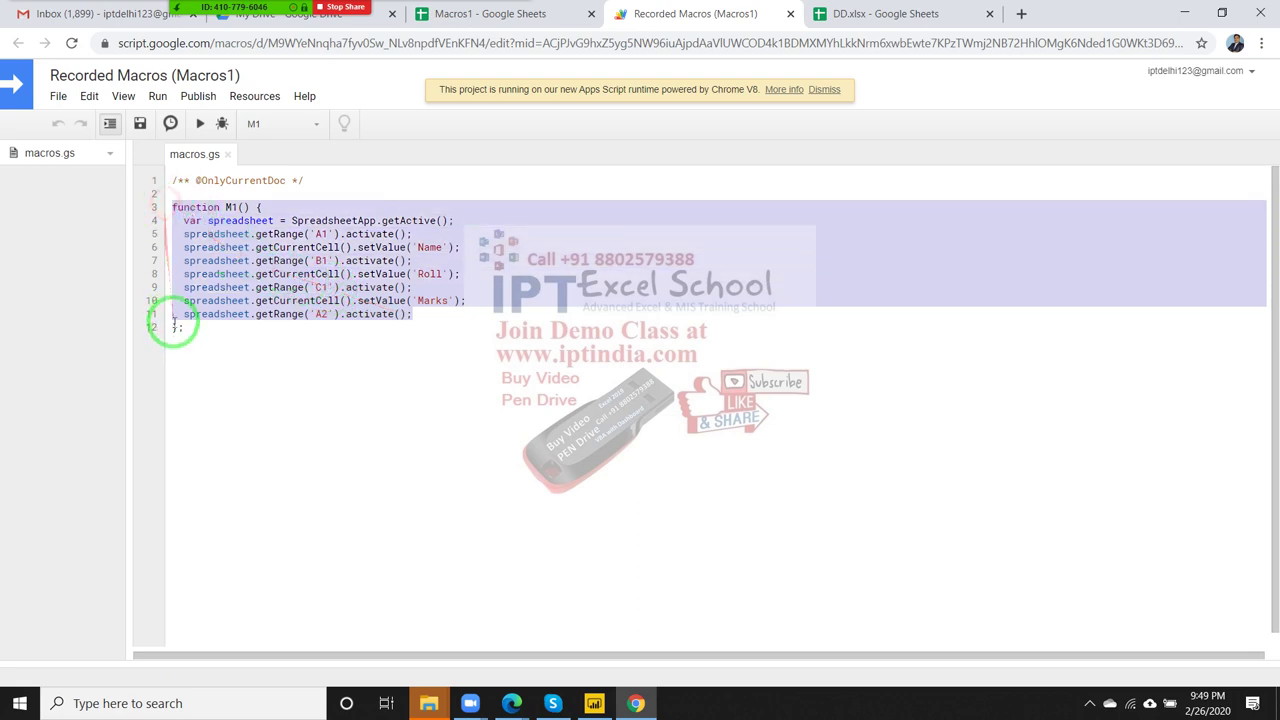
Step: Add blank lines after M1's closing brace to make room for a new function
left_click(192, 364)
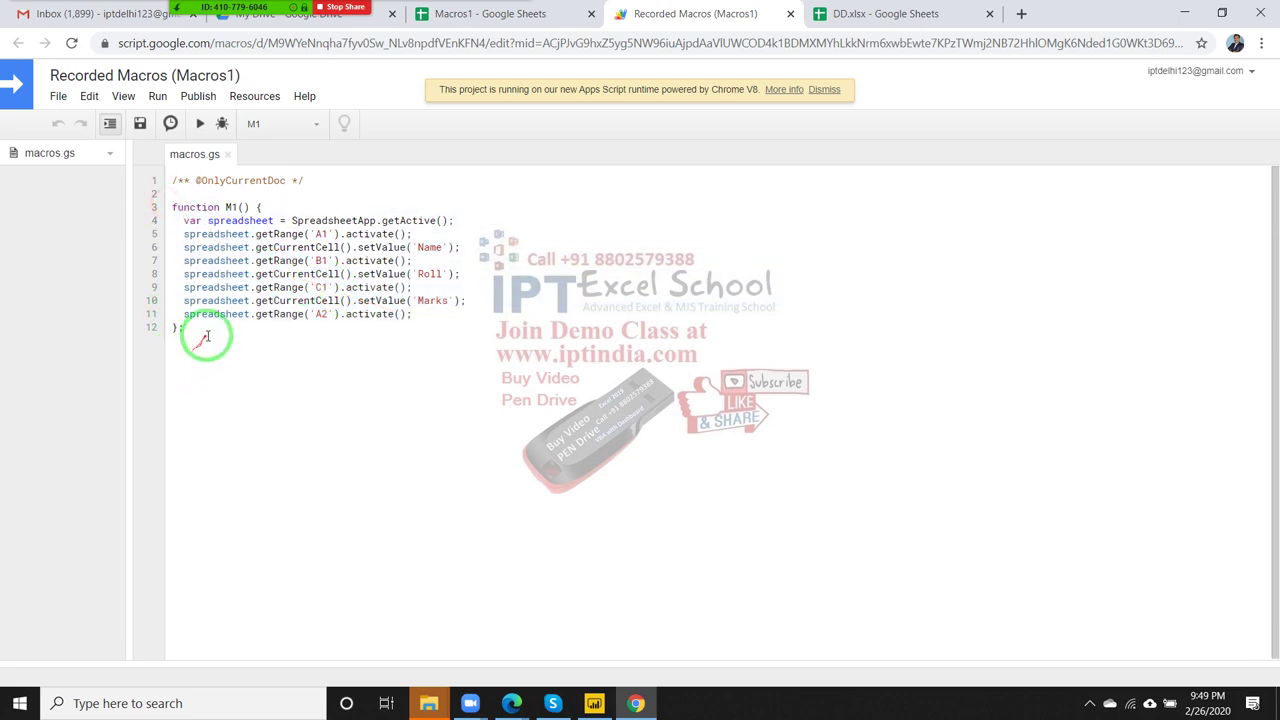
key("Return")
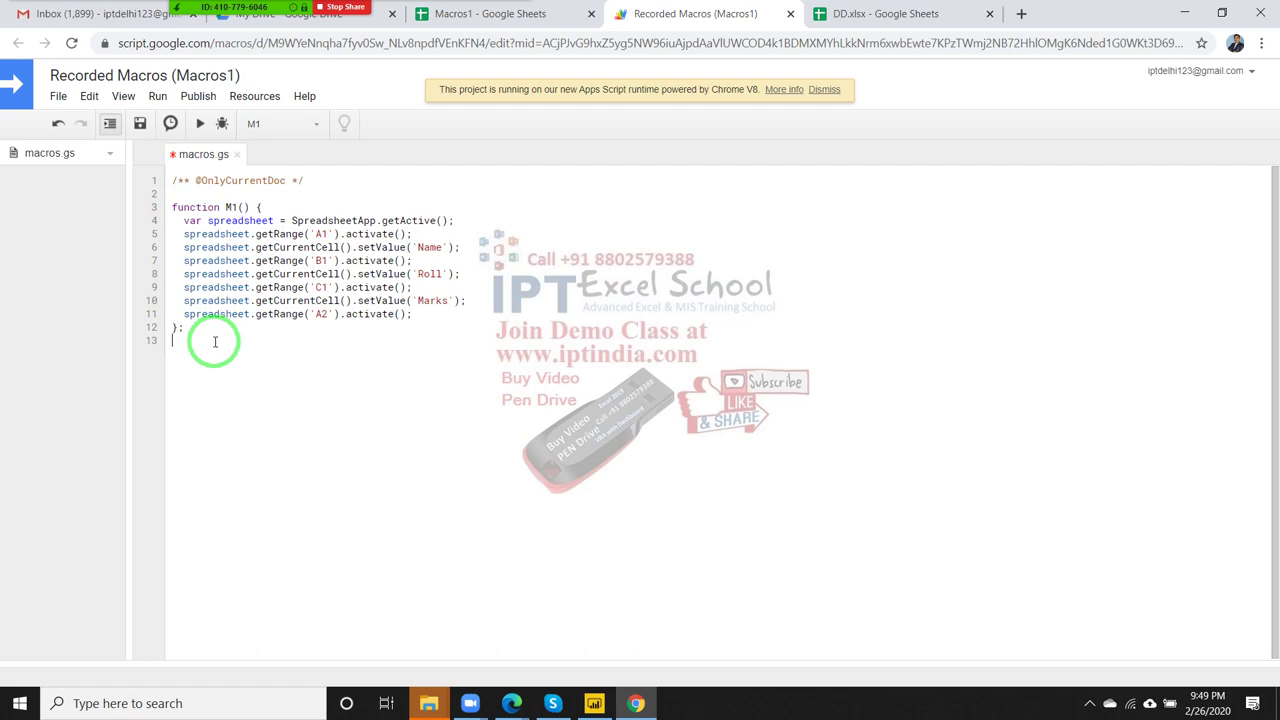
key("Return")
Step: Start a Function M2() block below M1 and begin its first line with 'var sh ='
type("F")
type("u")
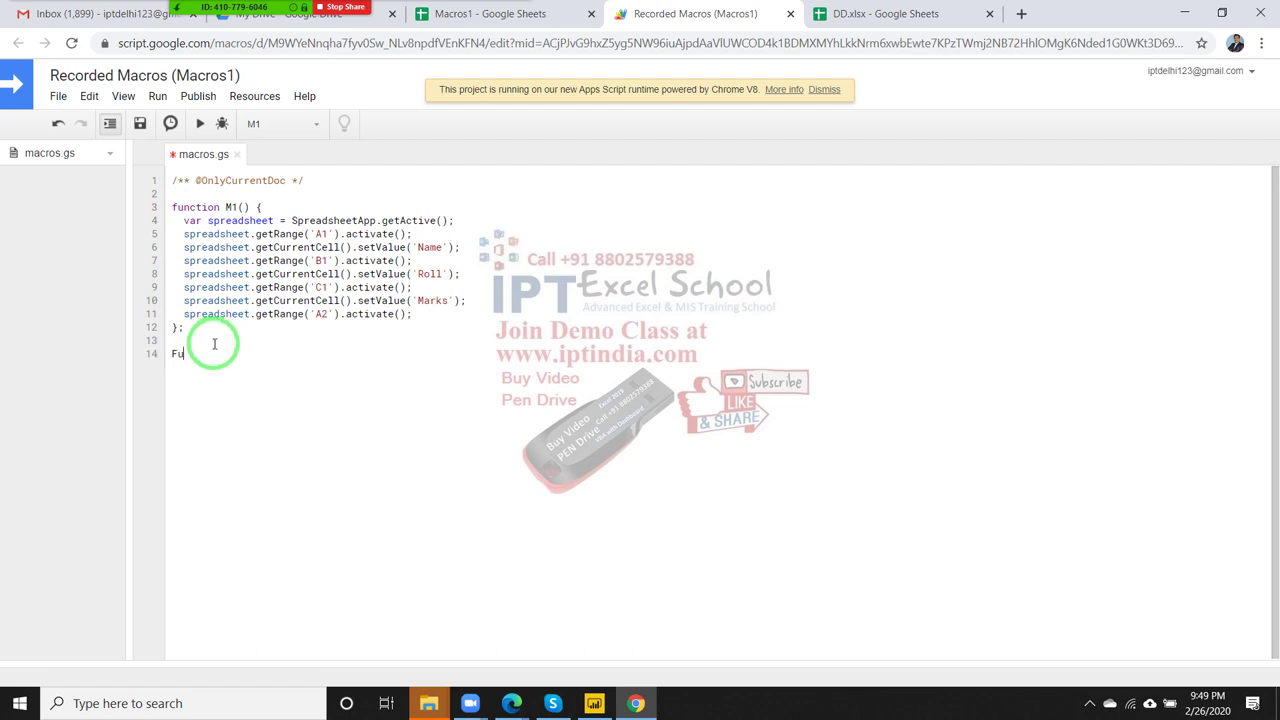
type("n")
type("c")
type("ti")
type("on ")
type("M")
type("21")
type("() ")
type("{")
key("Return")
key("Return")
key("Return")
type("var ")
type("sh =")
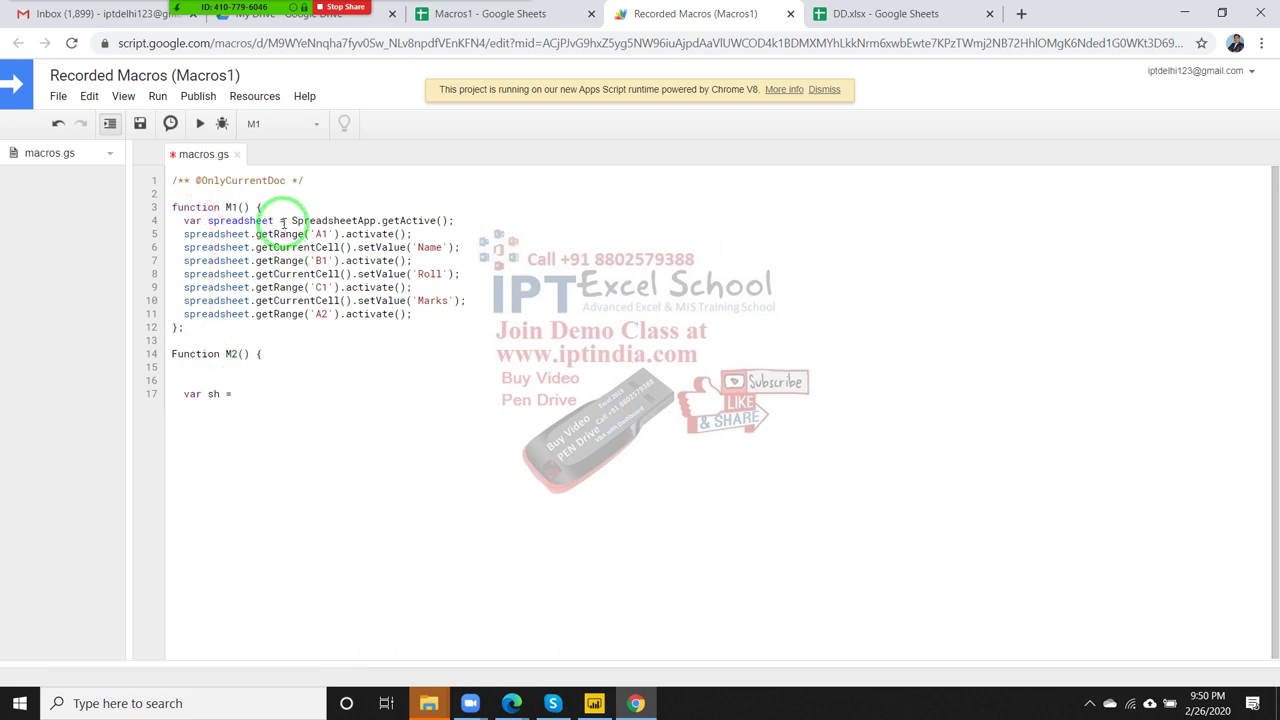
Step: Complete the line as var sh = SpreadsheetApp.getActive() using code copied from line 4
left_click_drag(290, 221, 373, 222)
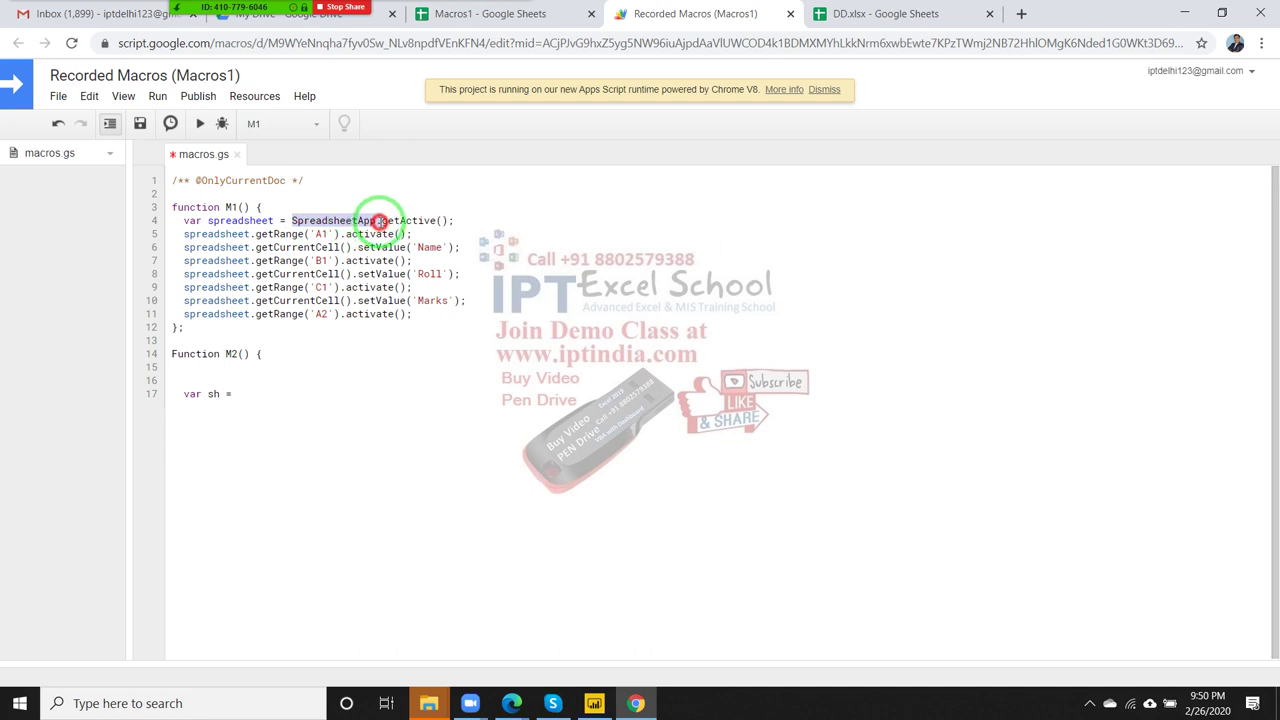
left_click_drag(373, 222, 452, 220)
key("ctrl+c")
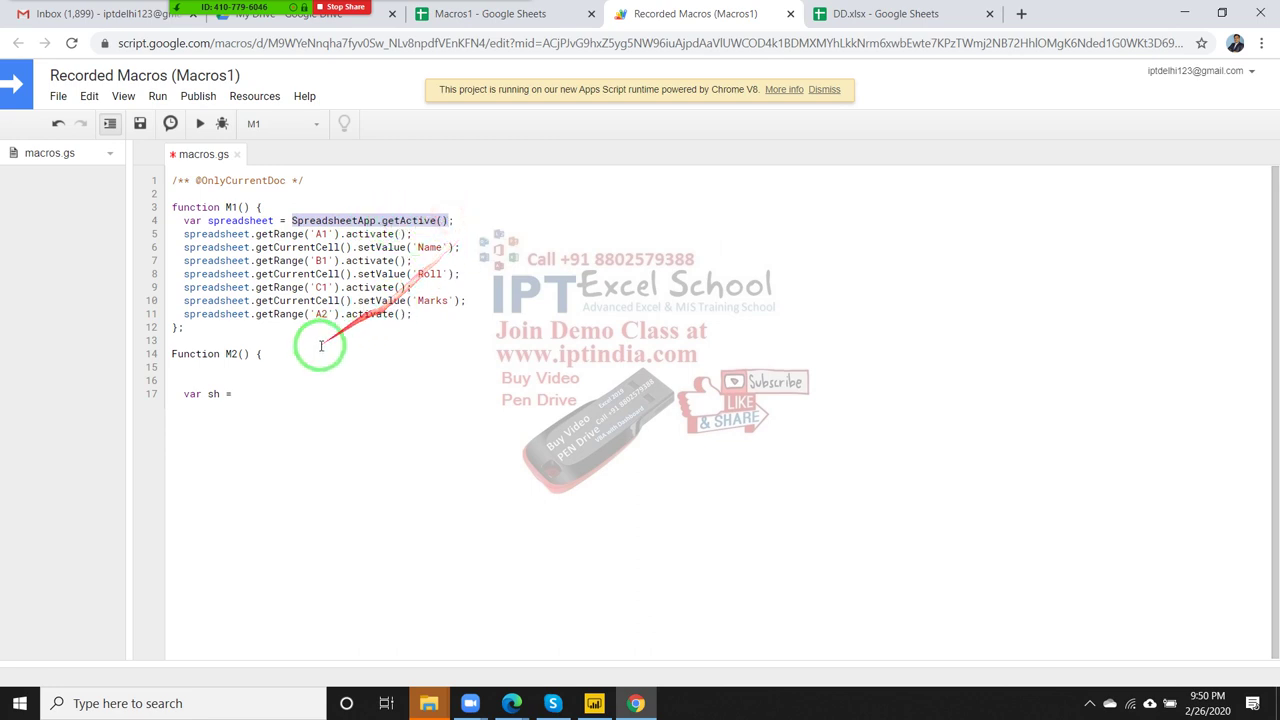
left_click(273, 392)
key("ctrl+v")
key("Return")
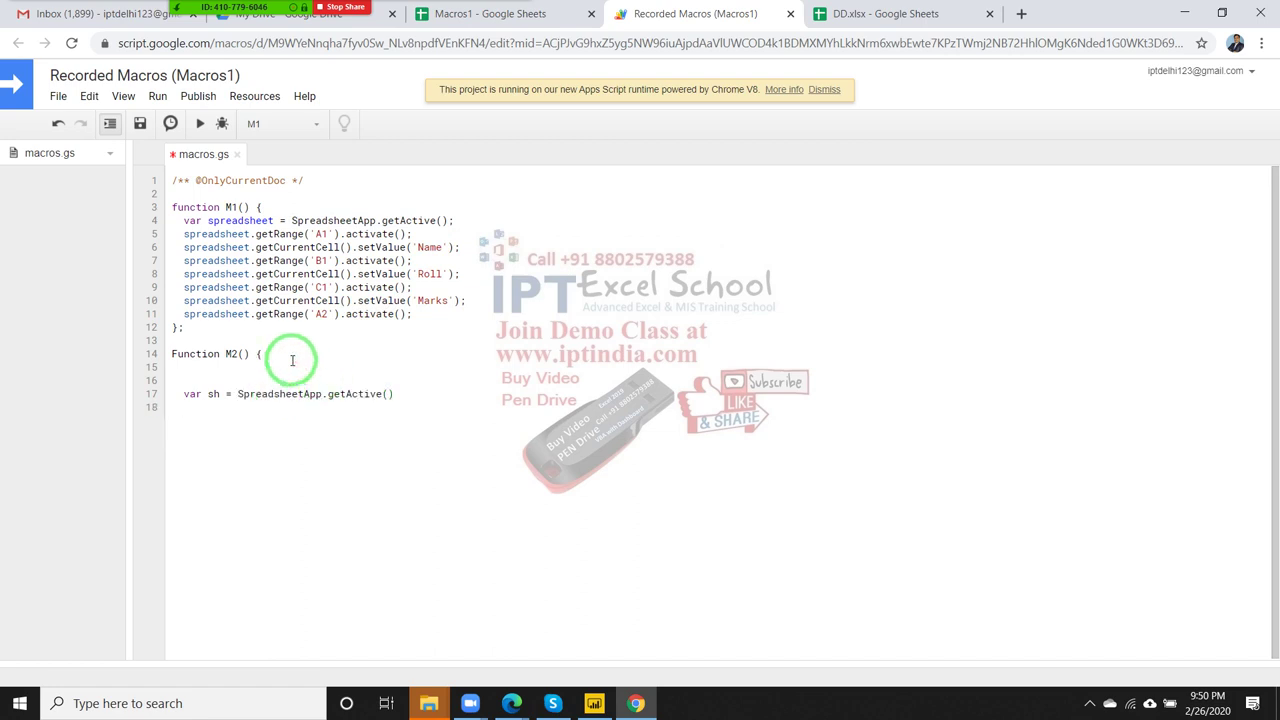
mouse_move(338, 314)
left_mouse_down()
mouse_move(445, 257)
mouse_move(252, 258)
mouse_move(256, 247)
left_mouse_up()
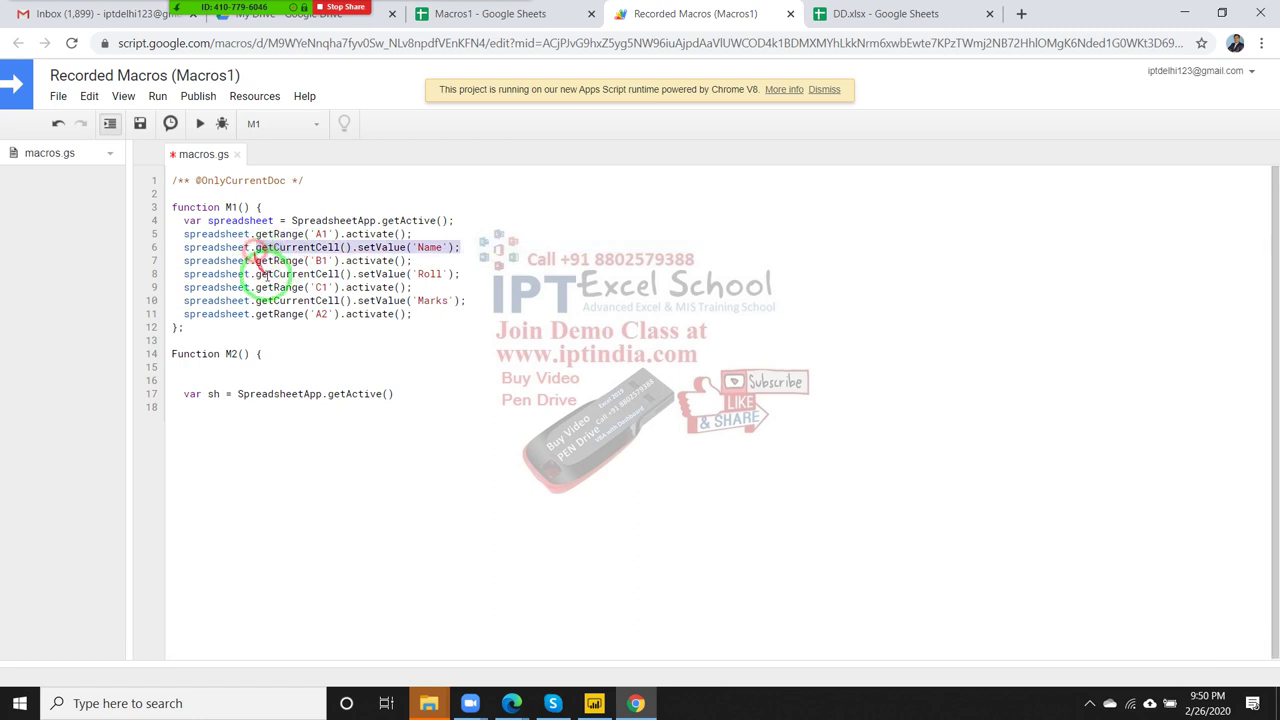
left_click(198, 407)
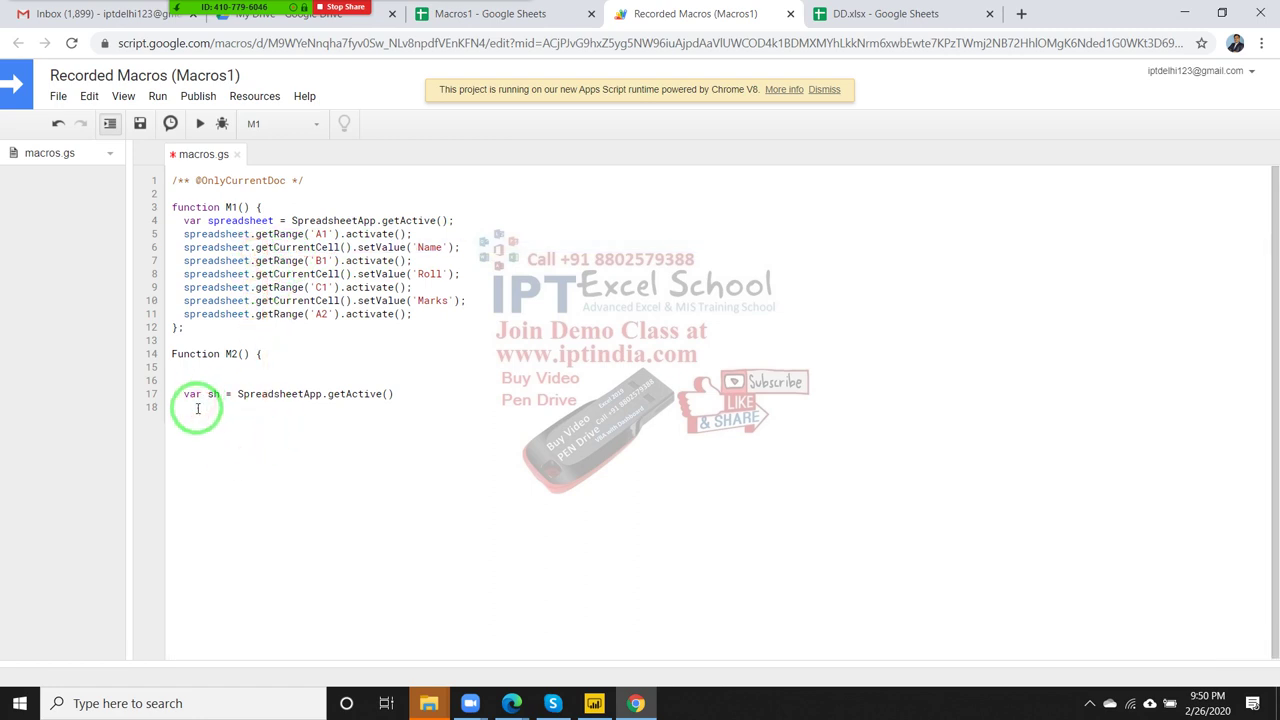
key("Return")
Step: Add a line in M2 that sets the current cell's value to 'Name' via sh
type("she")
key("BackSpace")
type(".")
type("getCurrentCell().setValue('Name');")
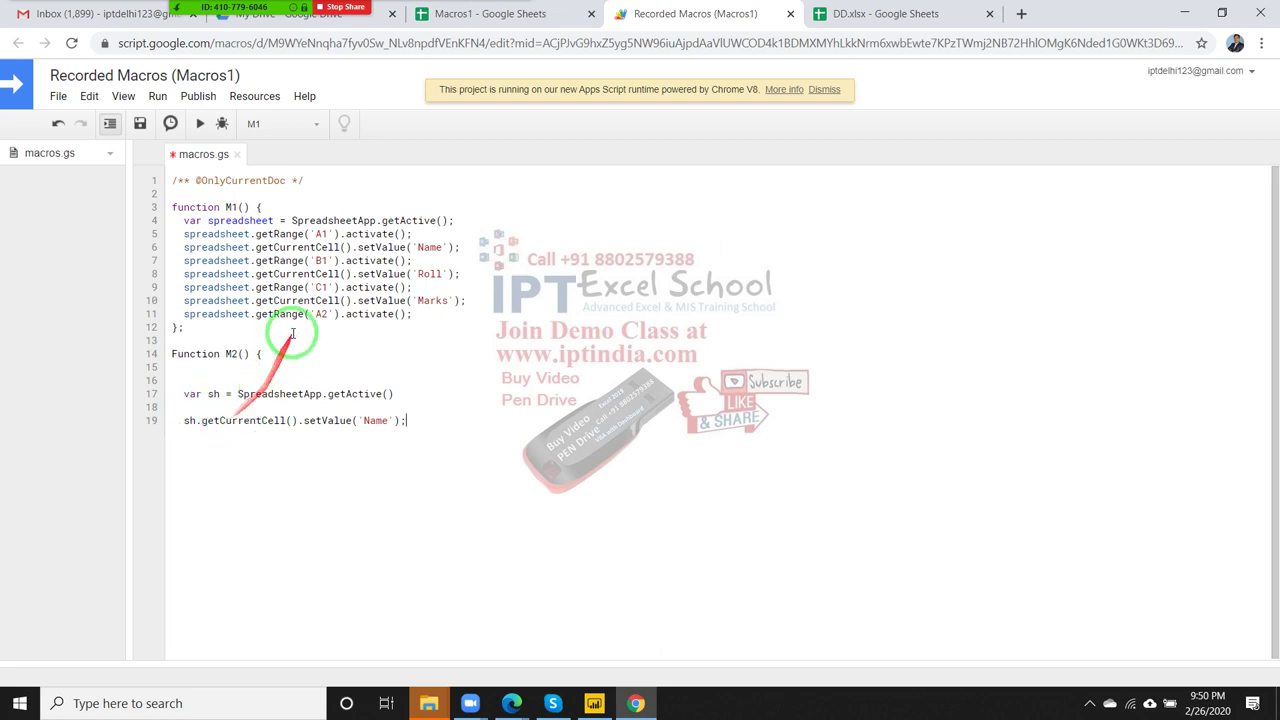
Step: Replace .getCurrentCell() with .getRange('B1') so Name is written into B1
left_click_drag(251, 260, 340, 262)
key("ctrl+c")
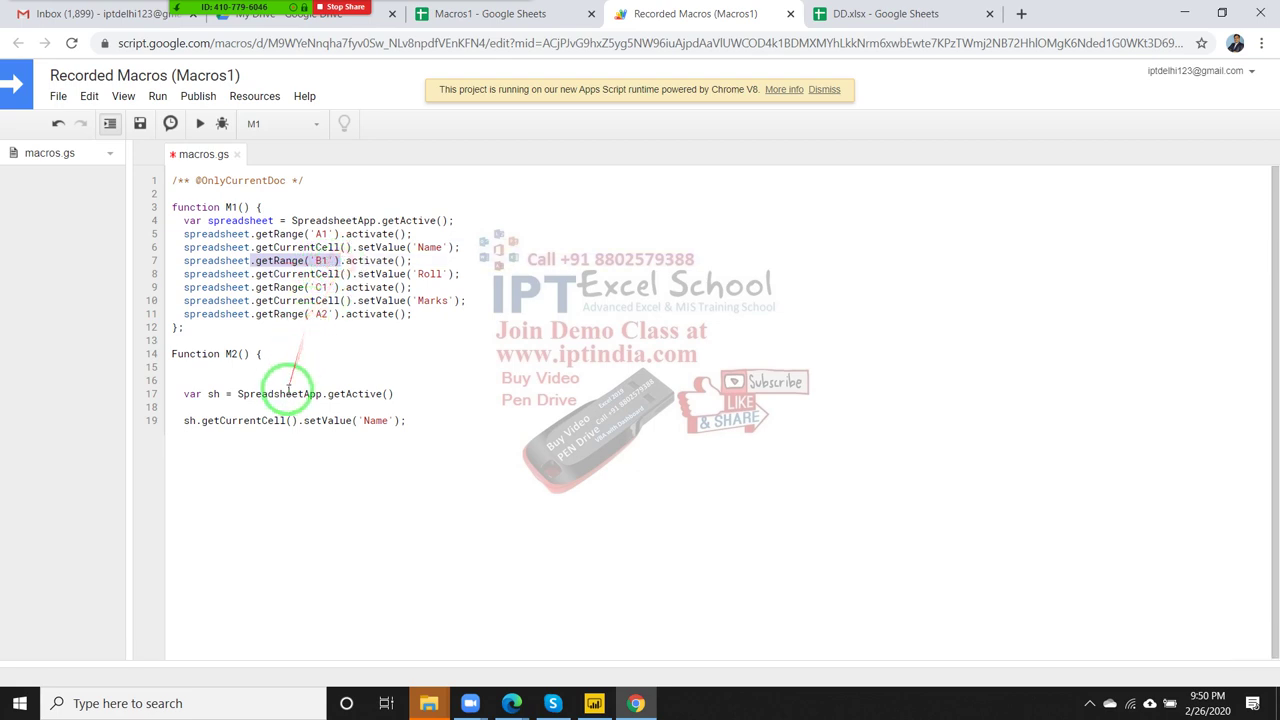
left_click_drag(193, 420, 302, 421)
key("ctrl+v")
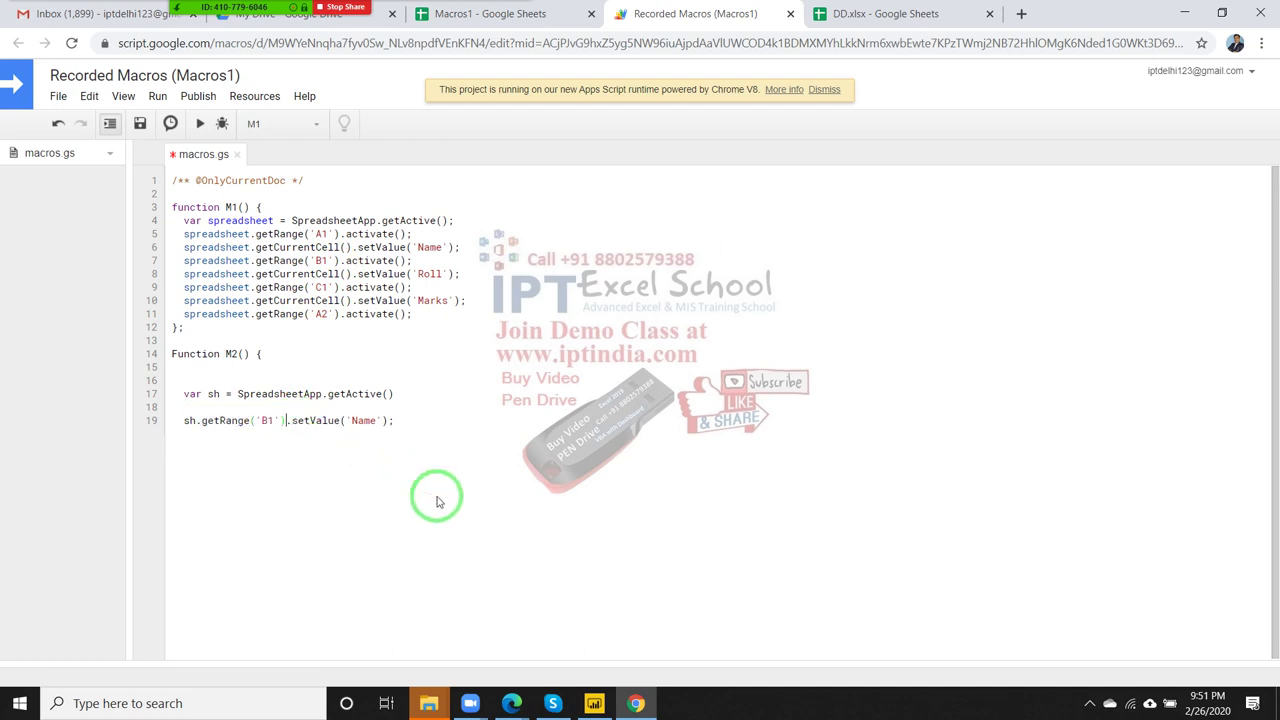
left_click(436, 502)
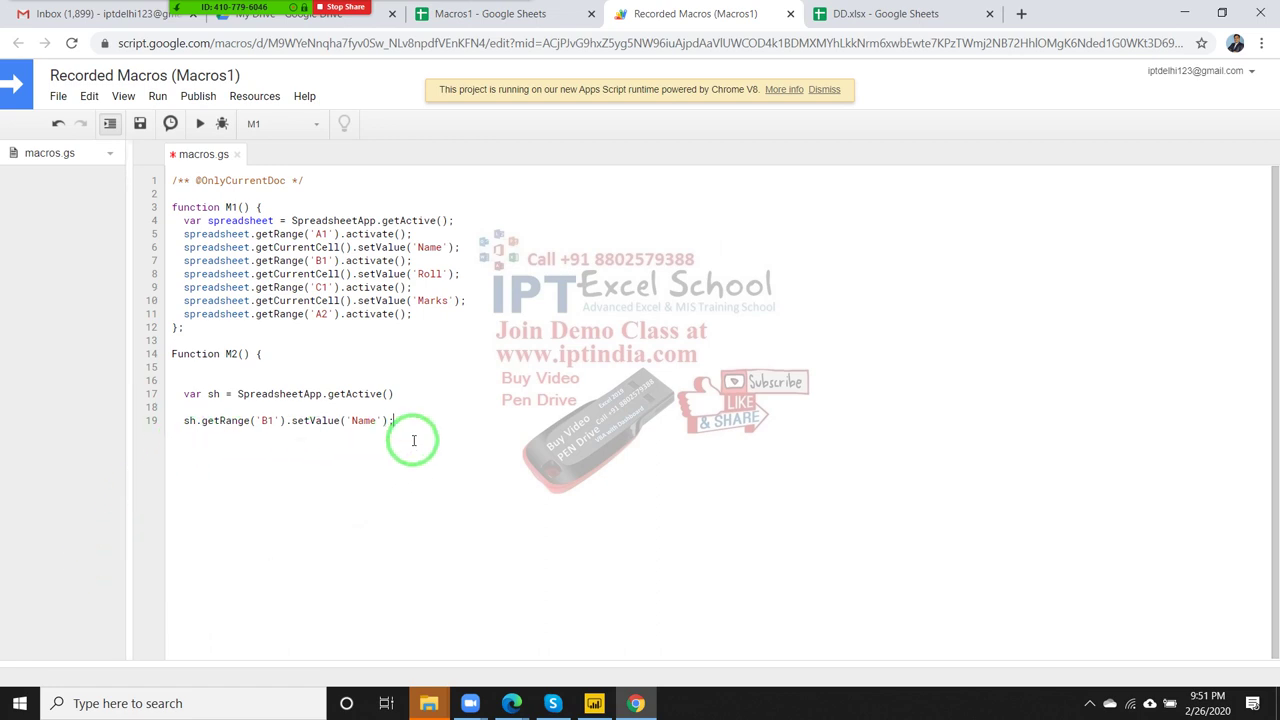
Step: Write sh.getRange('C1').setValue('Roll'); on line 20 using autocomplete suggestions
key("Return")
type("s")
type("h.")
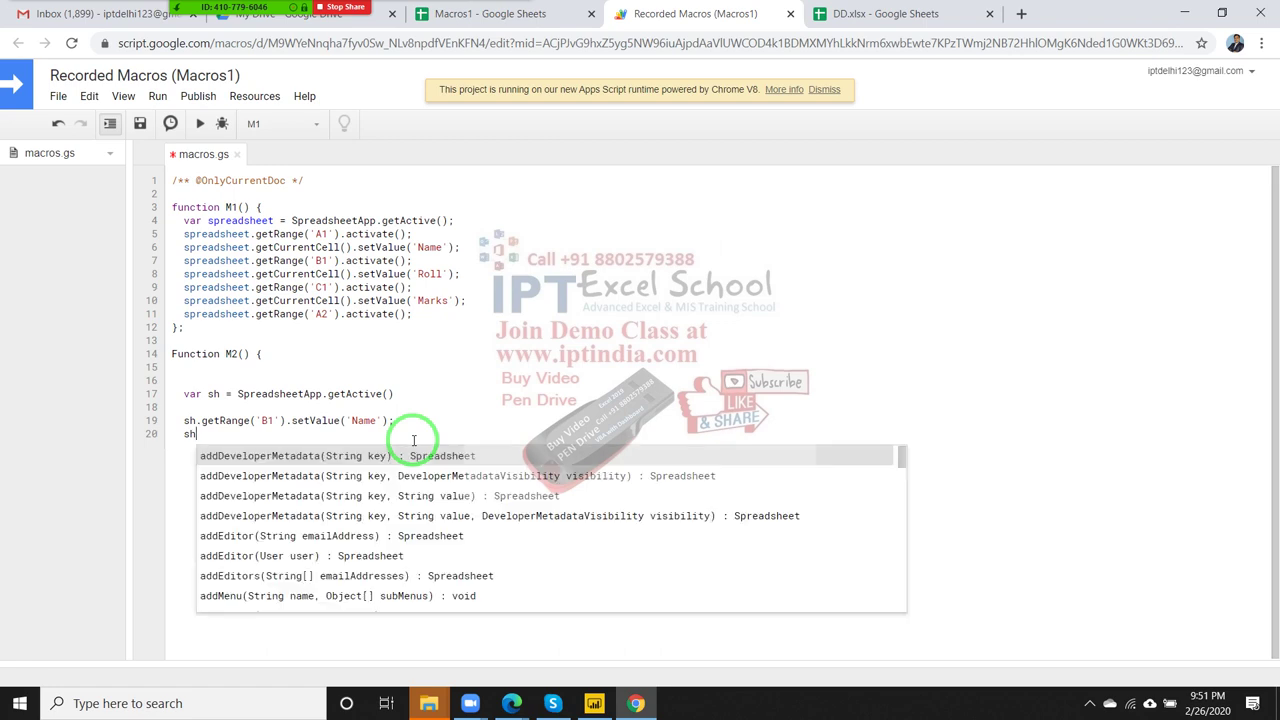
type("get")
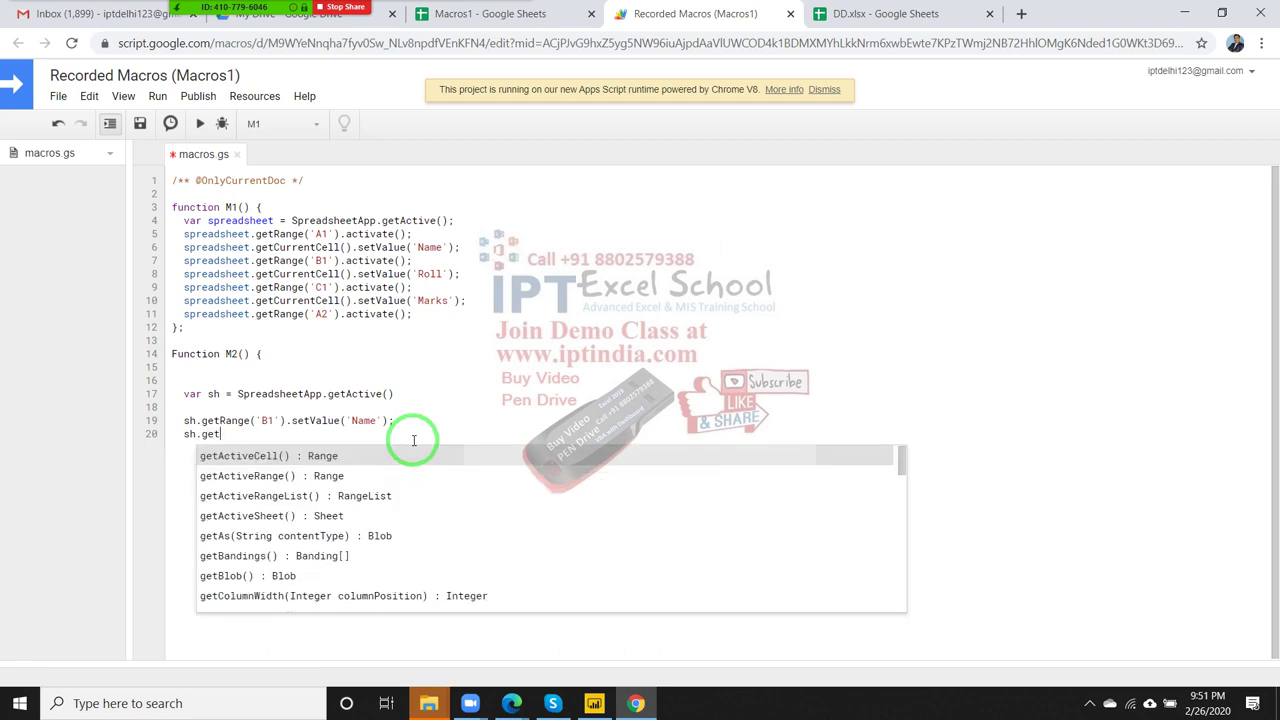
type("r")
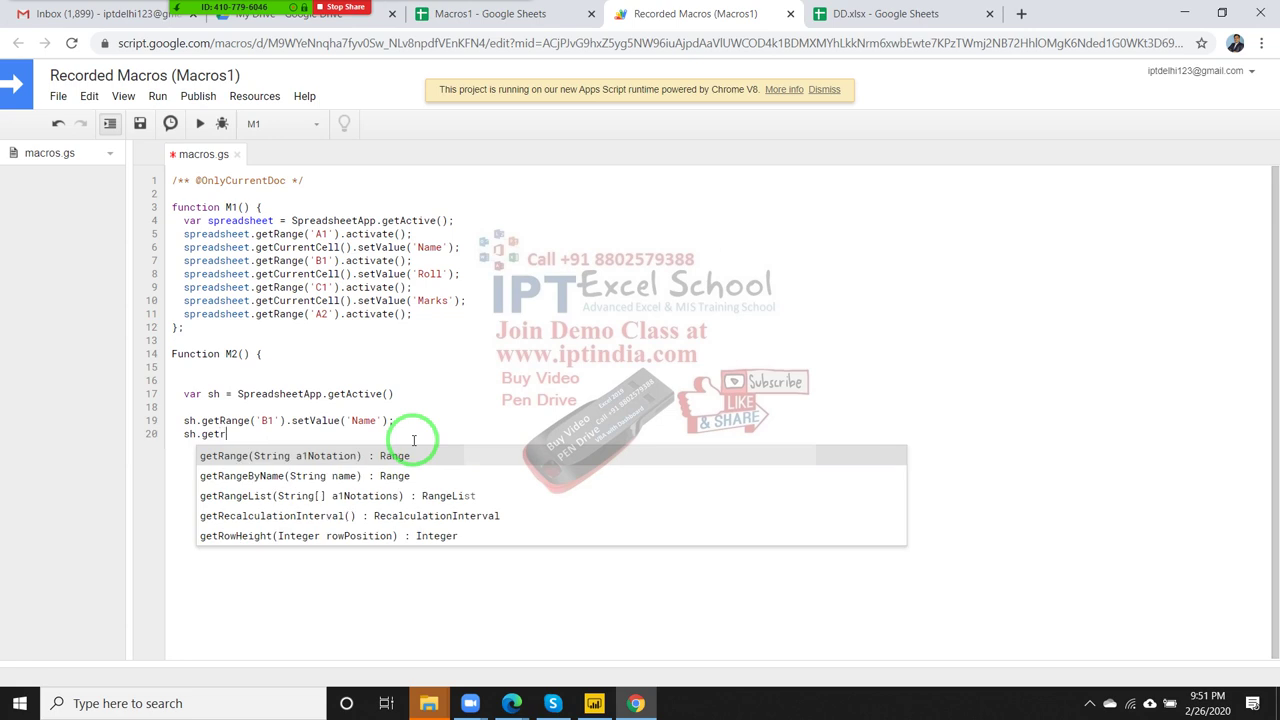
key("Down")
key("Up")
key("Return")
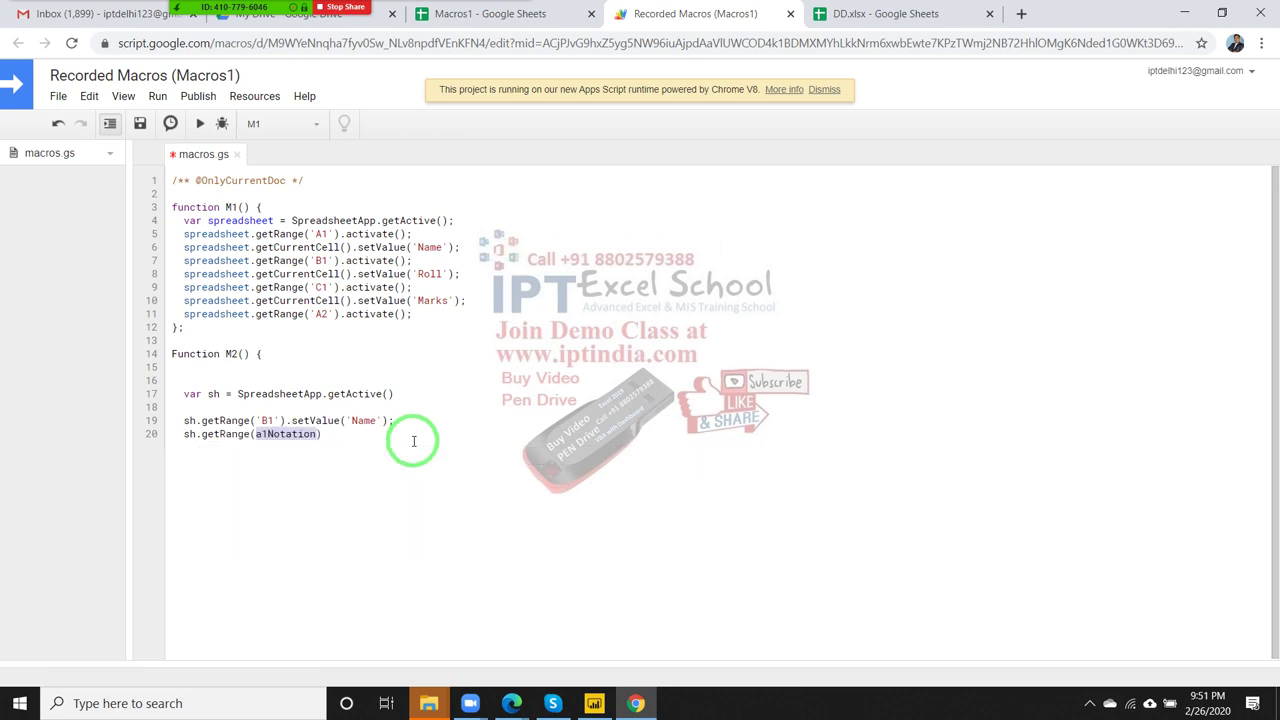
key("BackSpace")
type("'")
key("BackSpace")
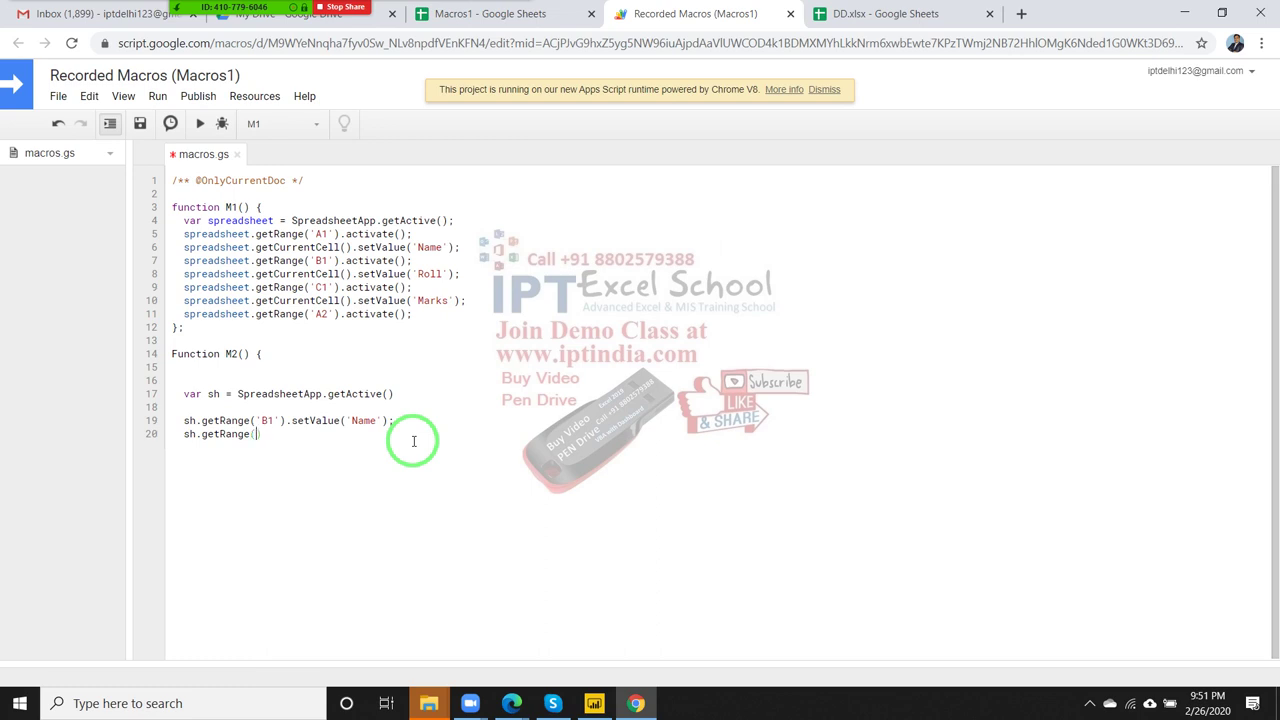
type("'C")
type("1')")
type(".s")
type("t")
key("BackSpace")
key("BackSpace")
key("ctrl+space")
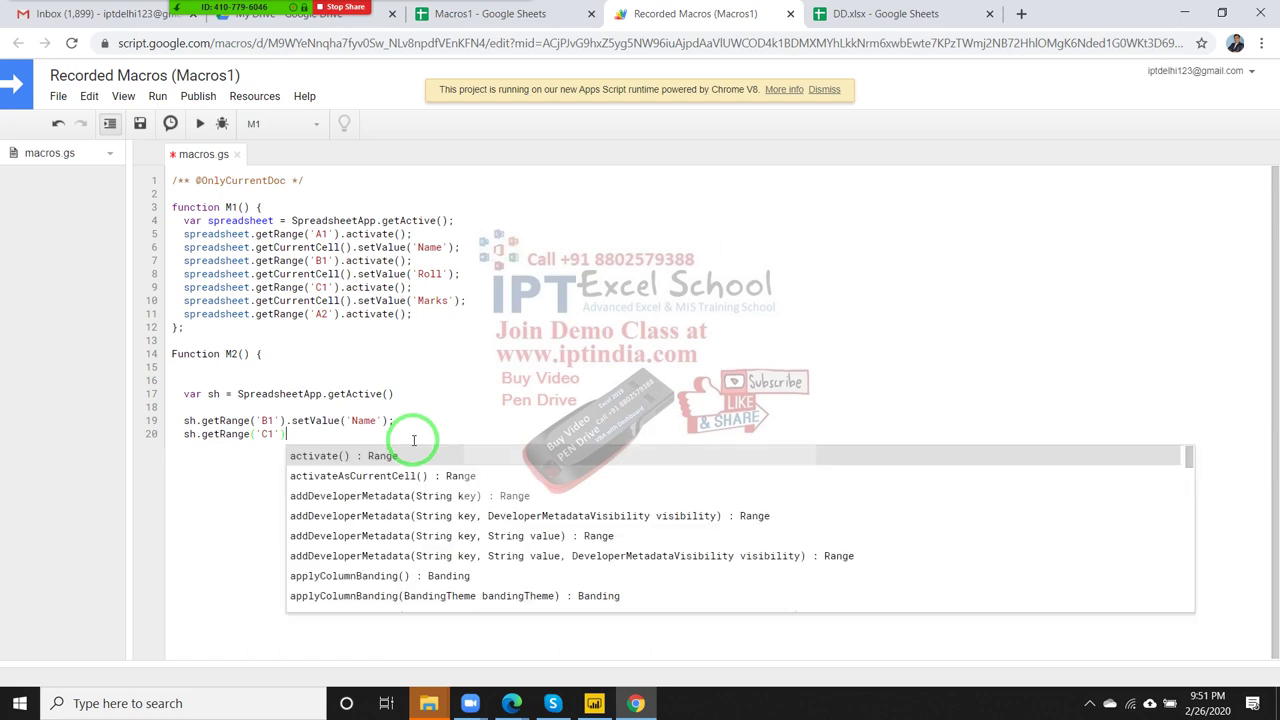
type("se")
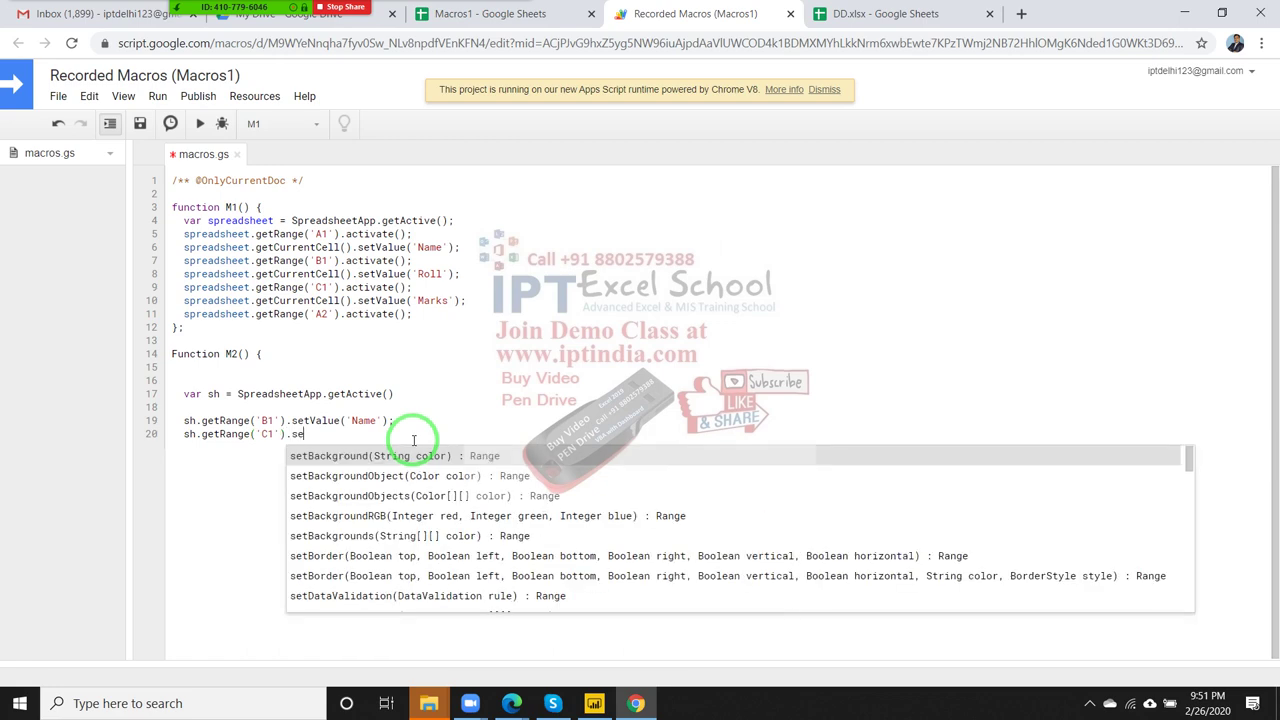
type("tv")
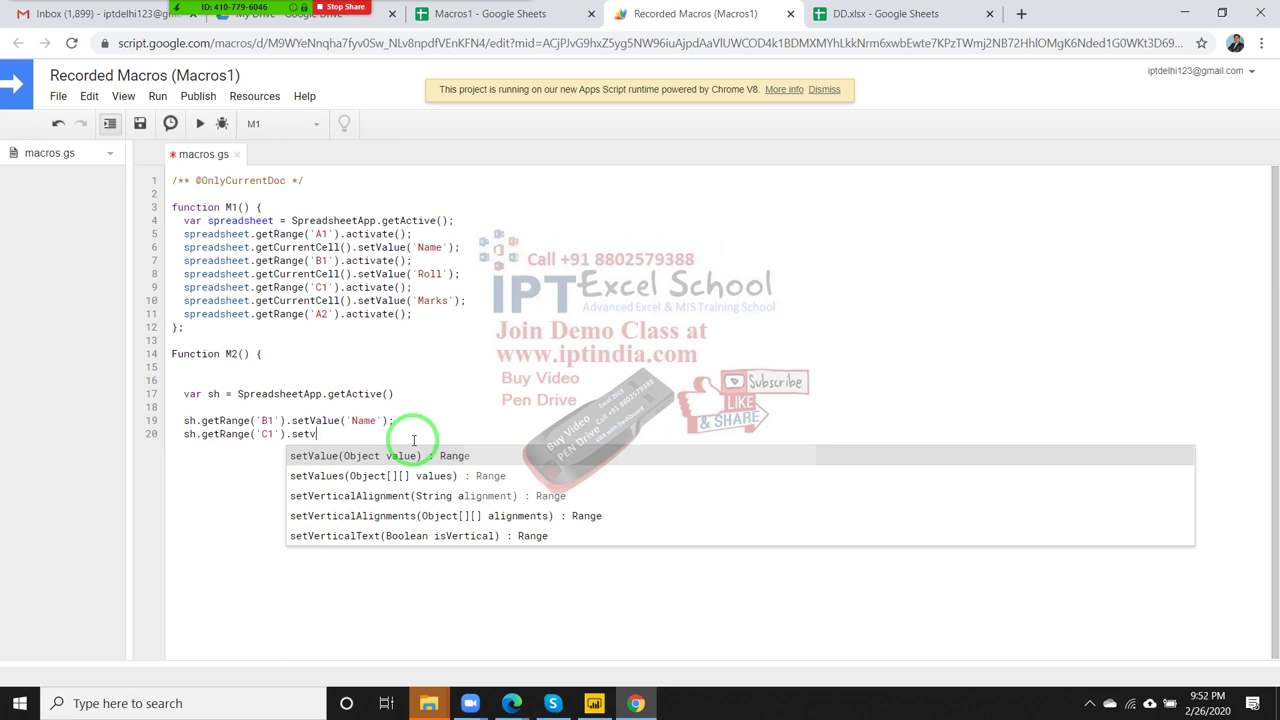
key("Return")
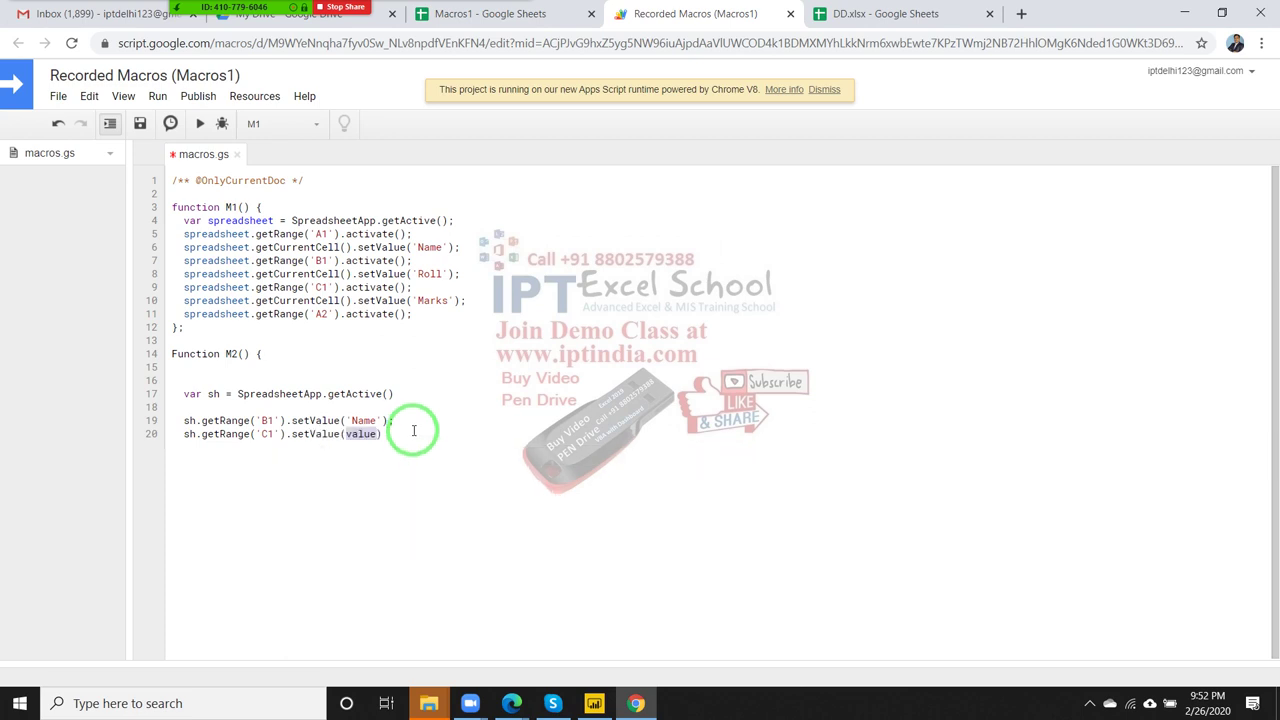
type("'Rol")
type("l')")
type(";")
key("Return")
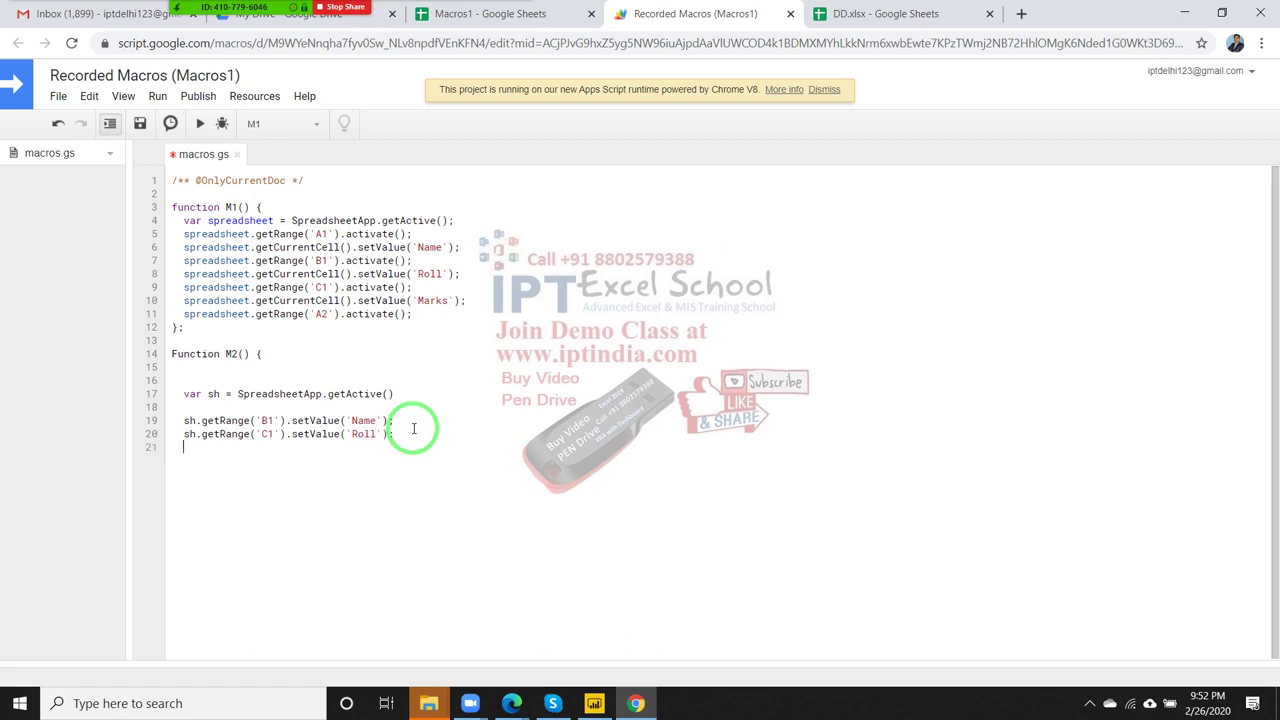
Step: Duplicate the C1 Roll statement onto line 21
key("Up")
key("shift+Down")
key("ctrl+c")
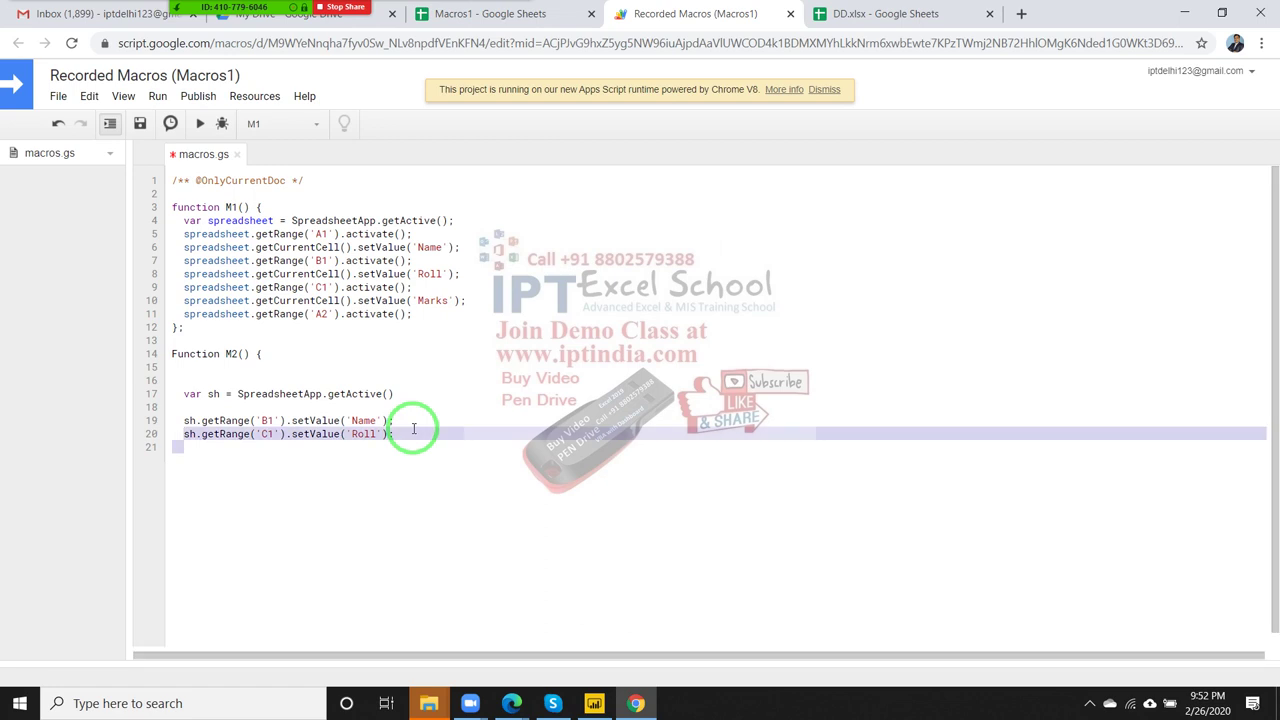
key("Down")
key("ctrl+v")
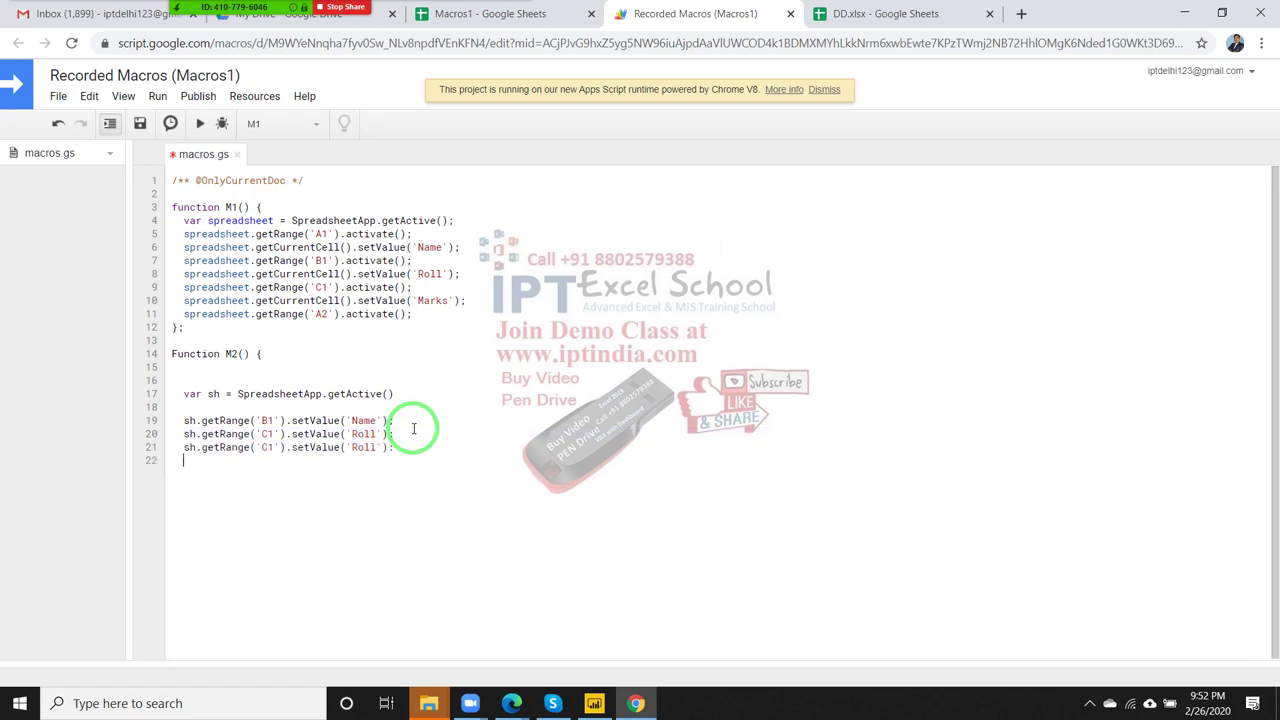
Step: Edit the duplicated line to write 'Marks' into D1 instead of 'Roll' into C1
left_click(268, 447)
key("BackSpace")
type("D")
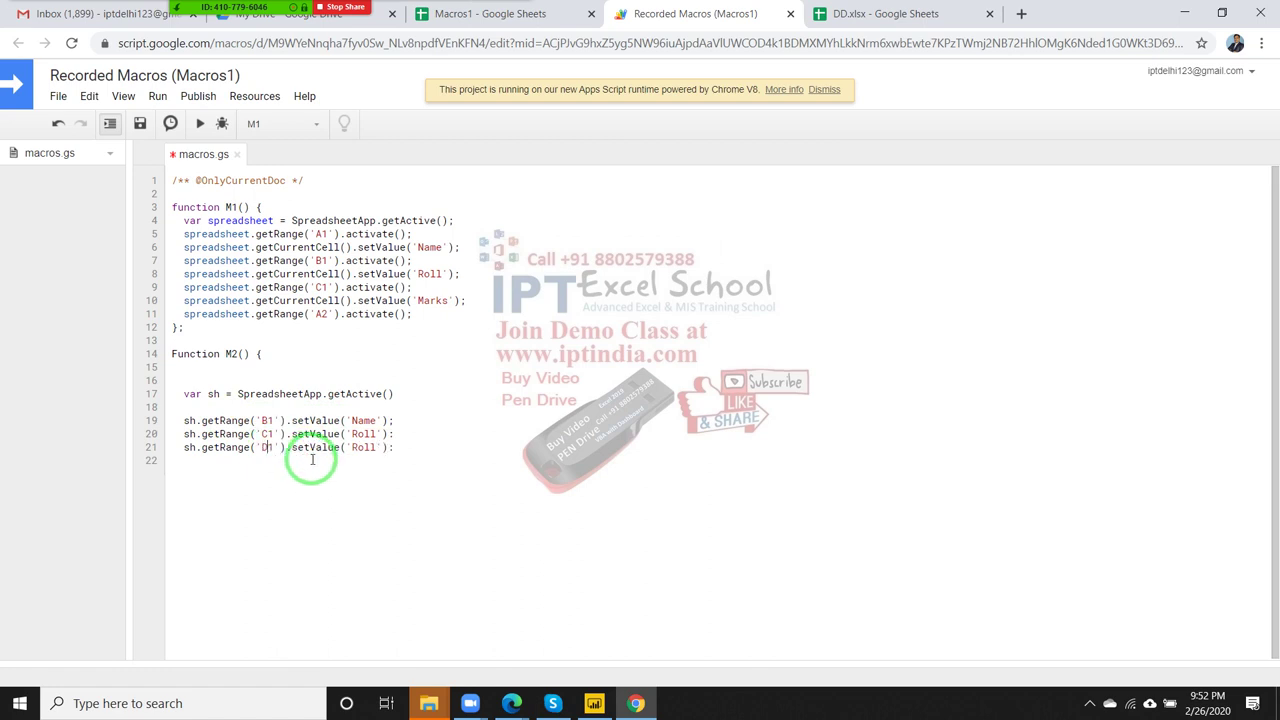
key("Right")
key("Right")
key("Right")
key("Delete")
key("Delete")
key("Delete")
type("1")
key("BackSpace")
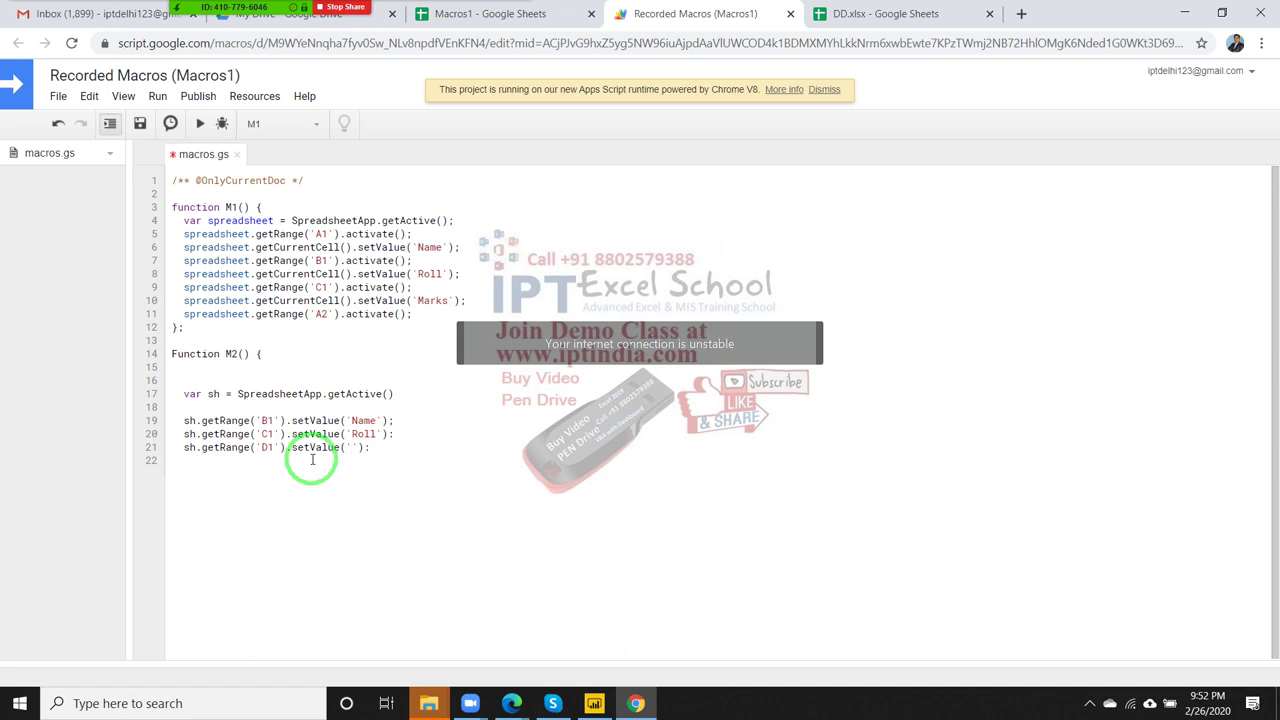
type("Marks")
type("};")
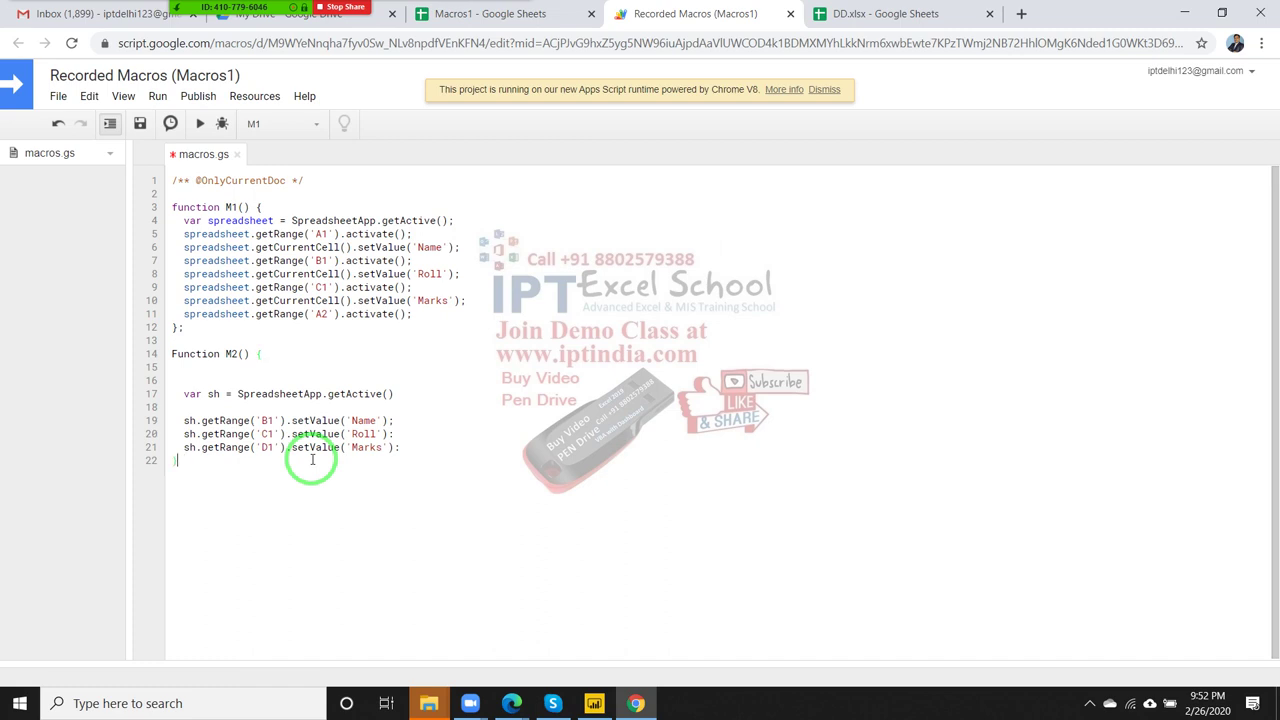
Step: Close the M2 function with a brace on line 22
left_click(448, 500)
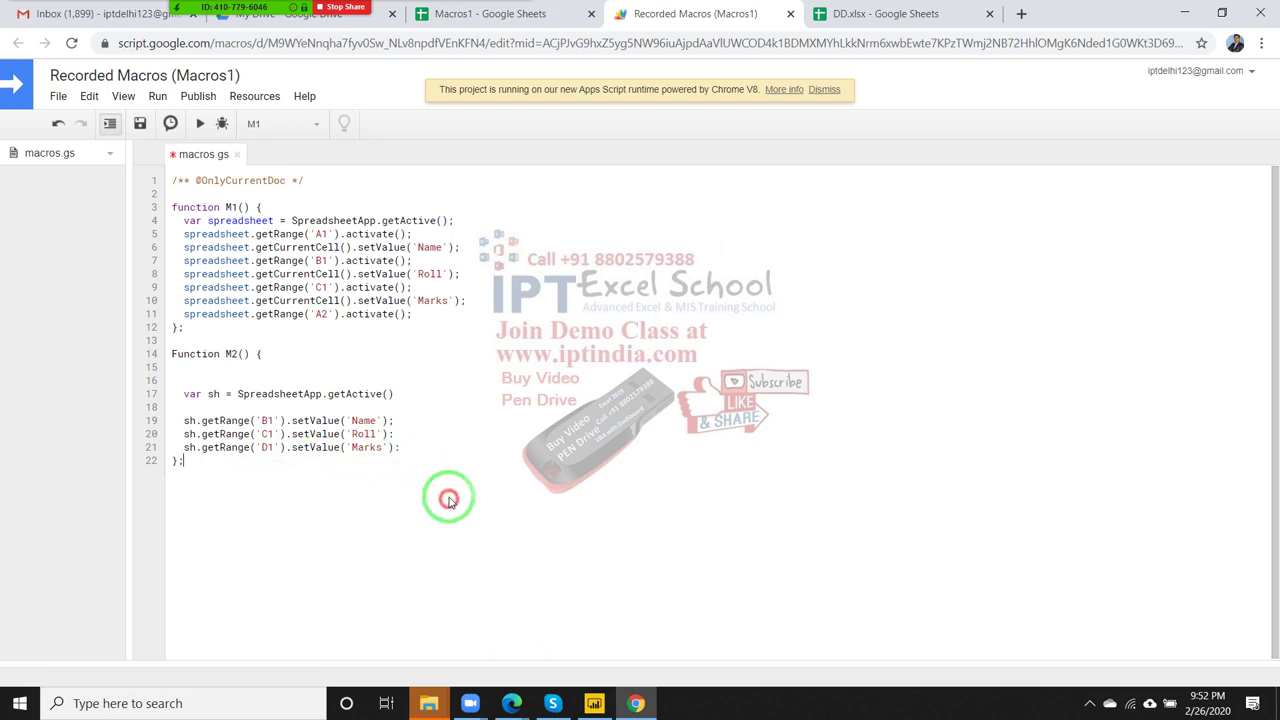
left_click(403, 447)
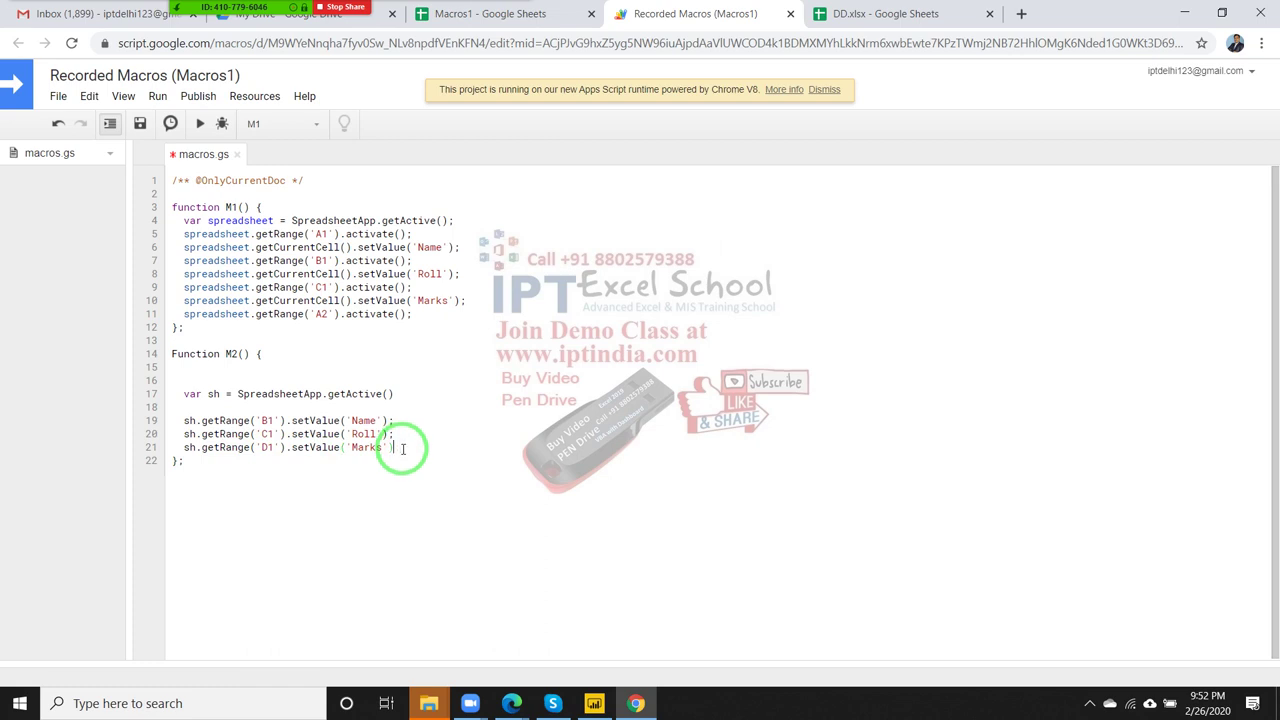
type(";")
left_click(370, 516)
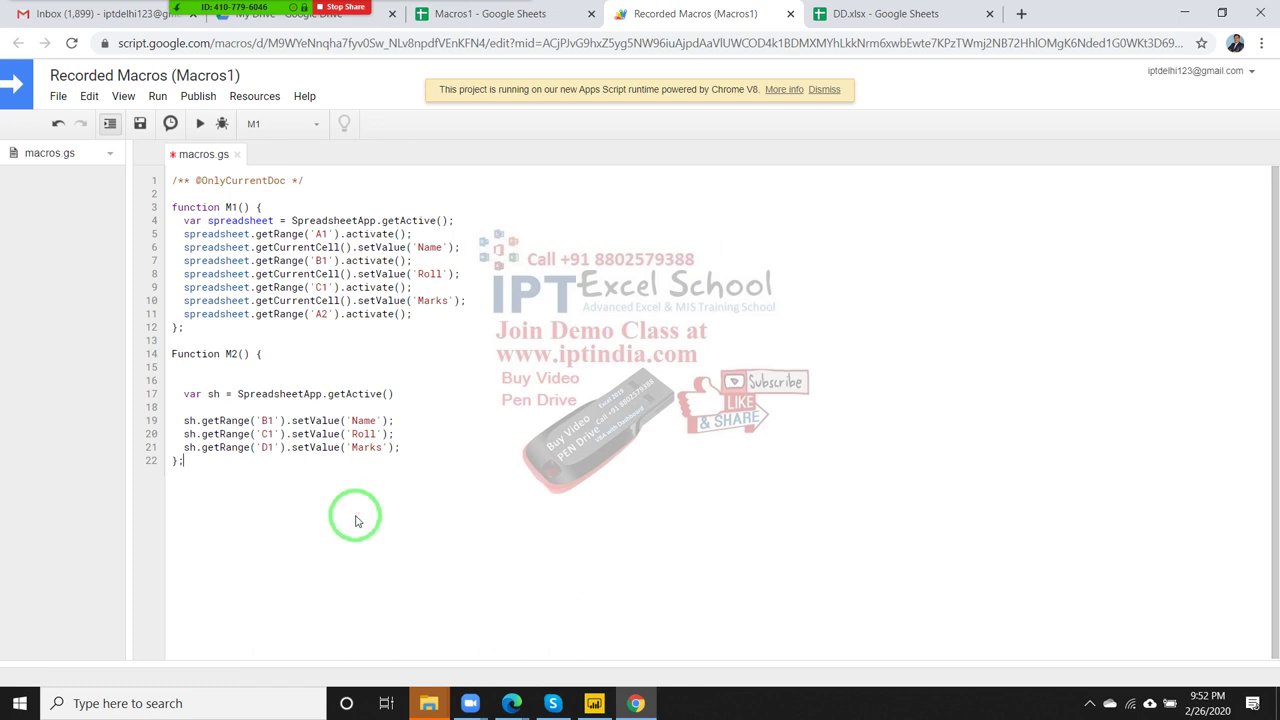
left_click(532, 16)
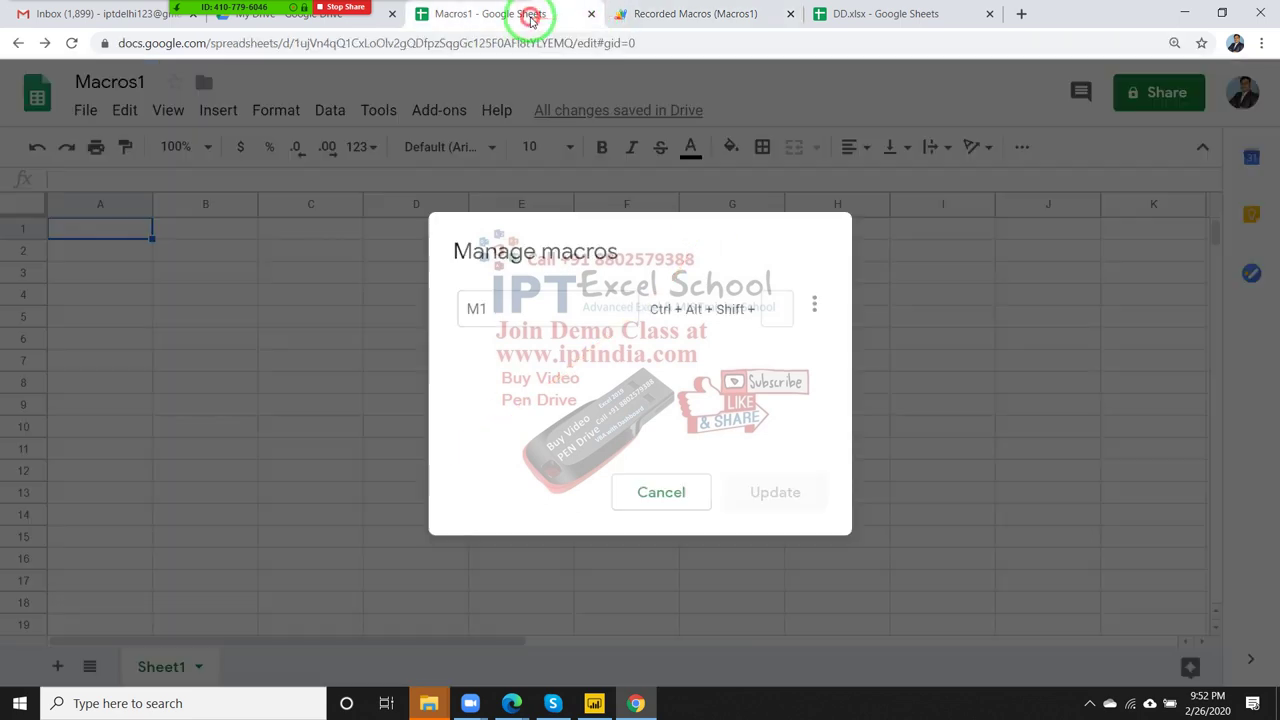
left_click(628, 510)
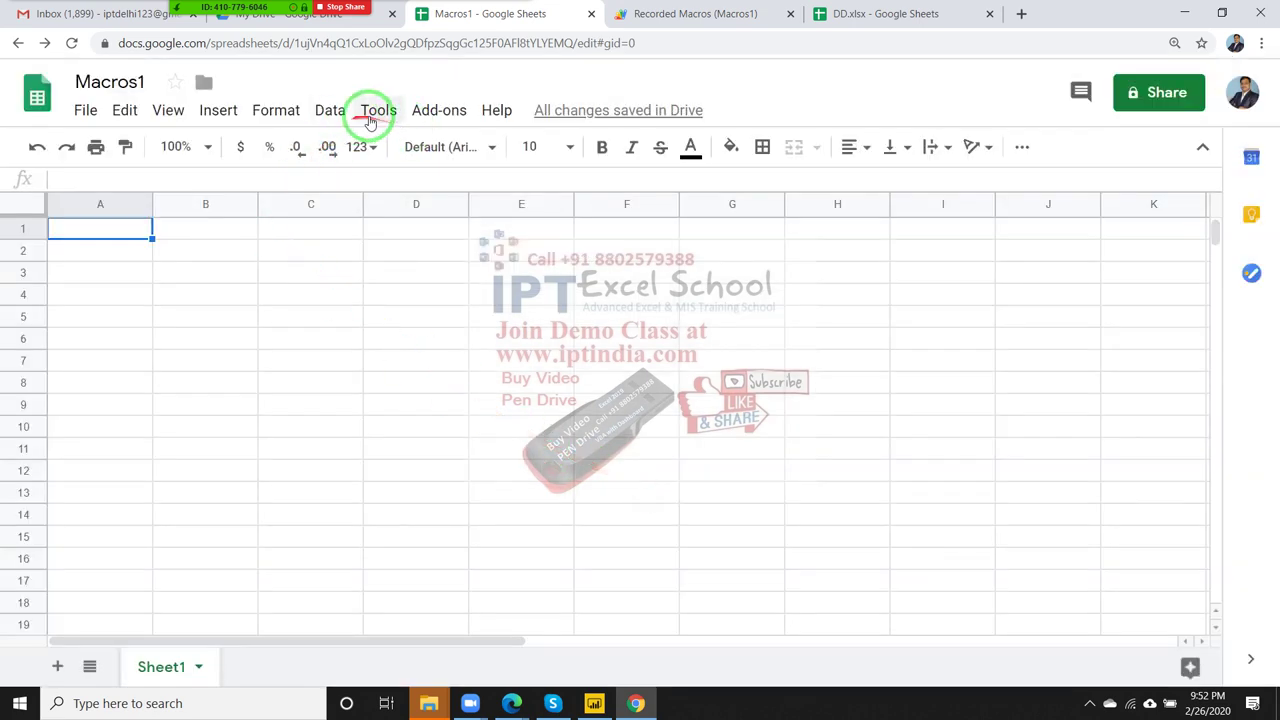
left_click(370, 118)
mouse_move(500, 235)
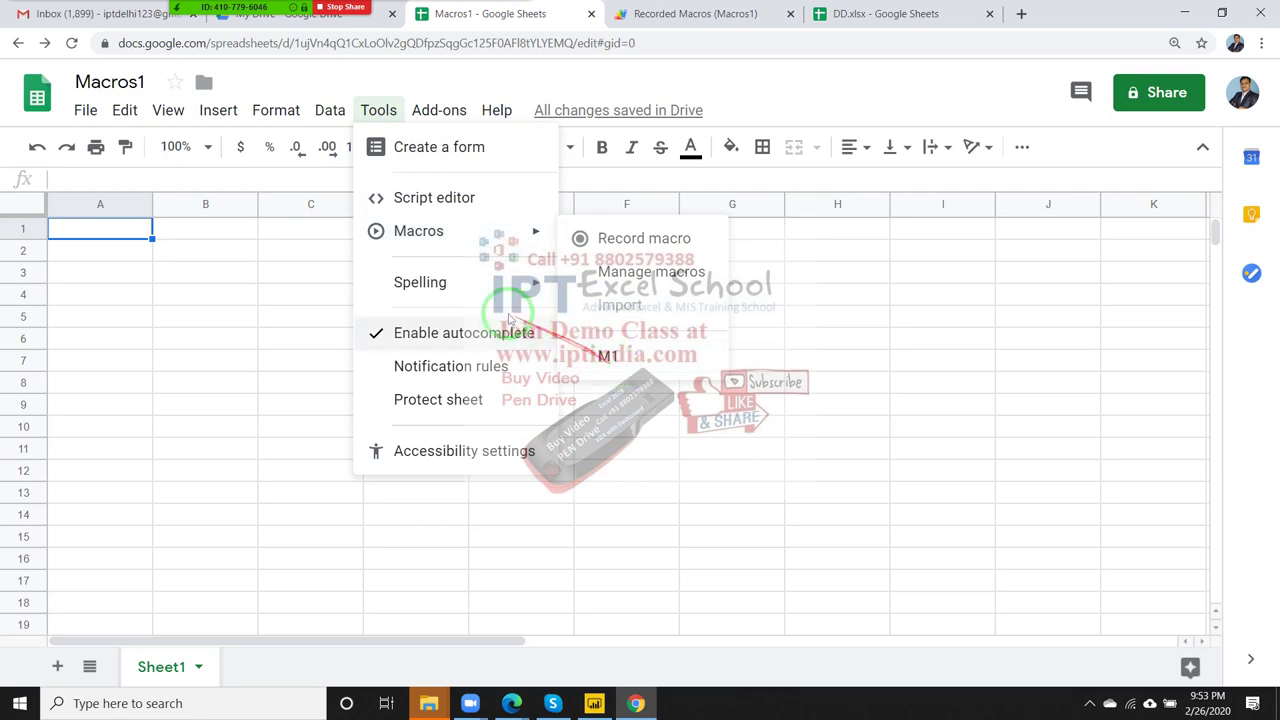
Step: Run the script, remove M2's blank line and extra indent, then run it again
left_click(695, 14)
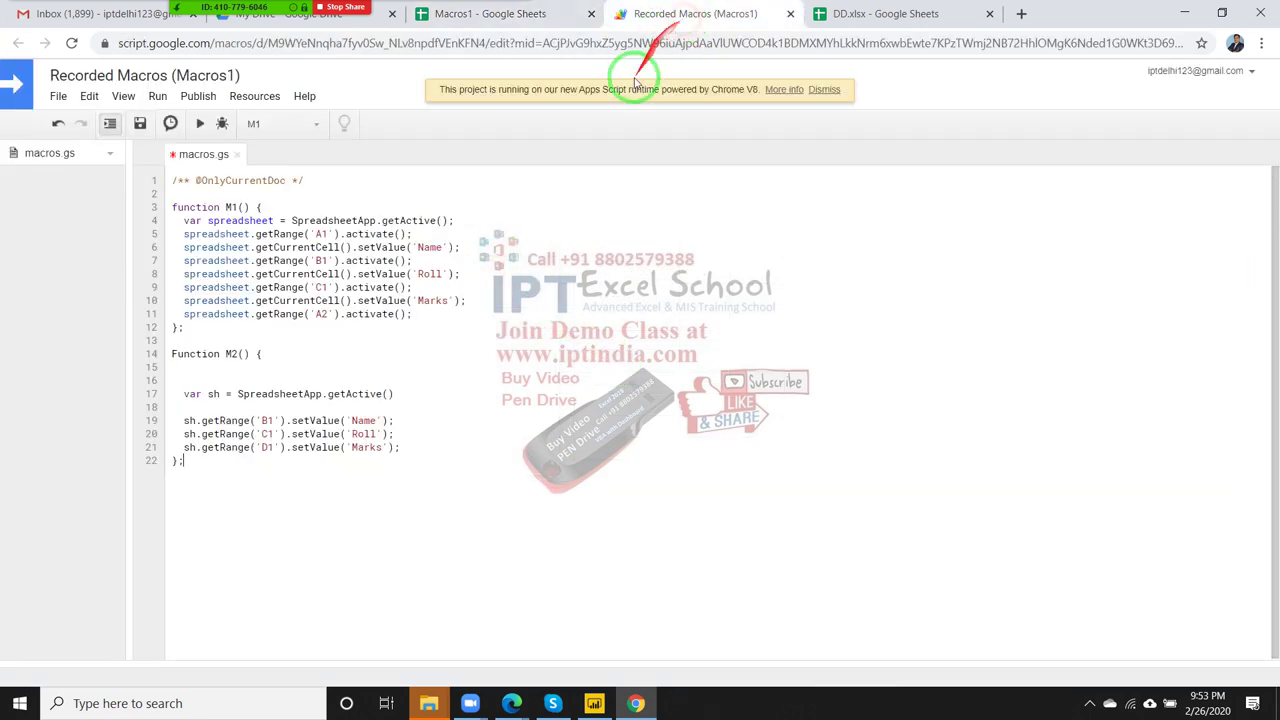
left_click(267, 393)
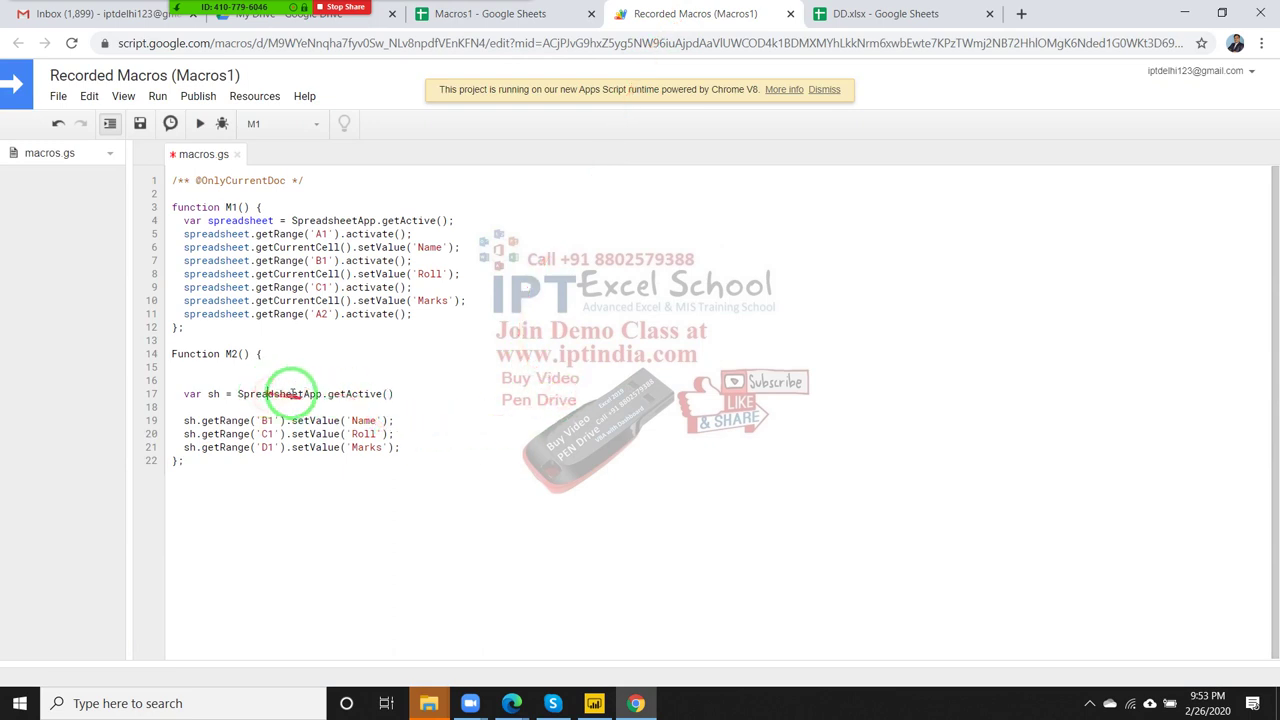
left_click(200, 128)
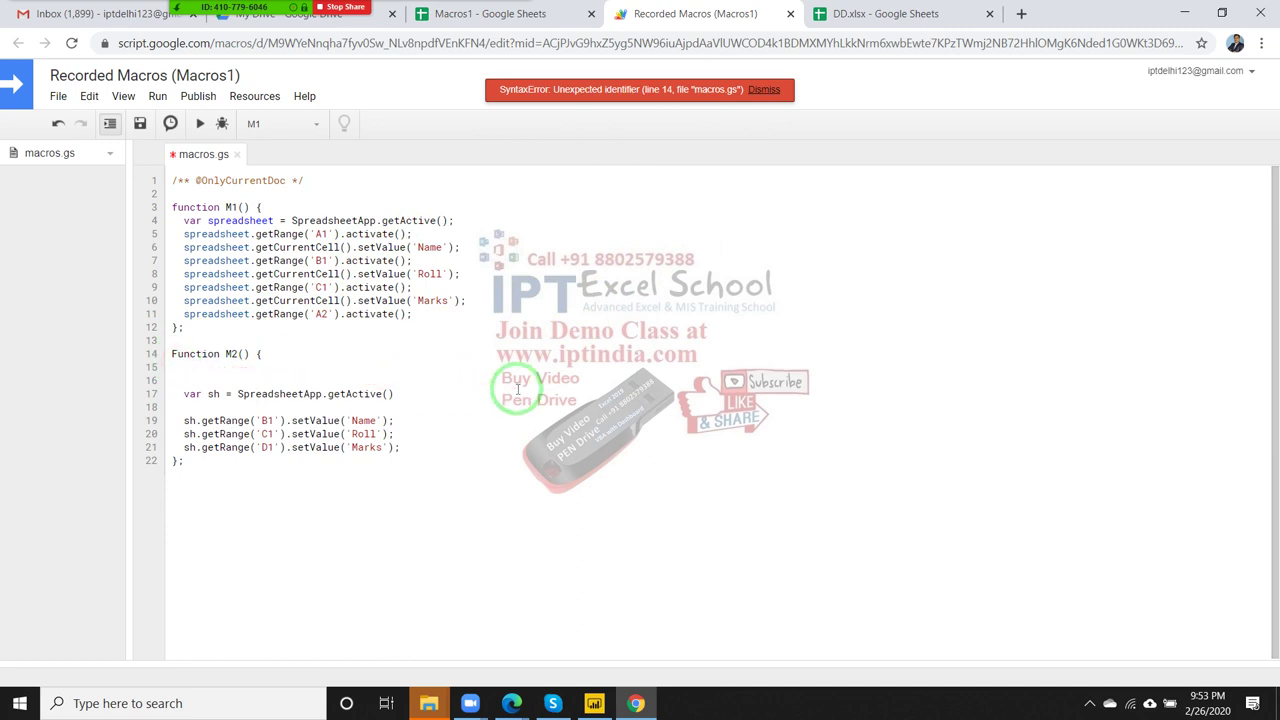
key("Up")
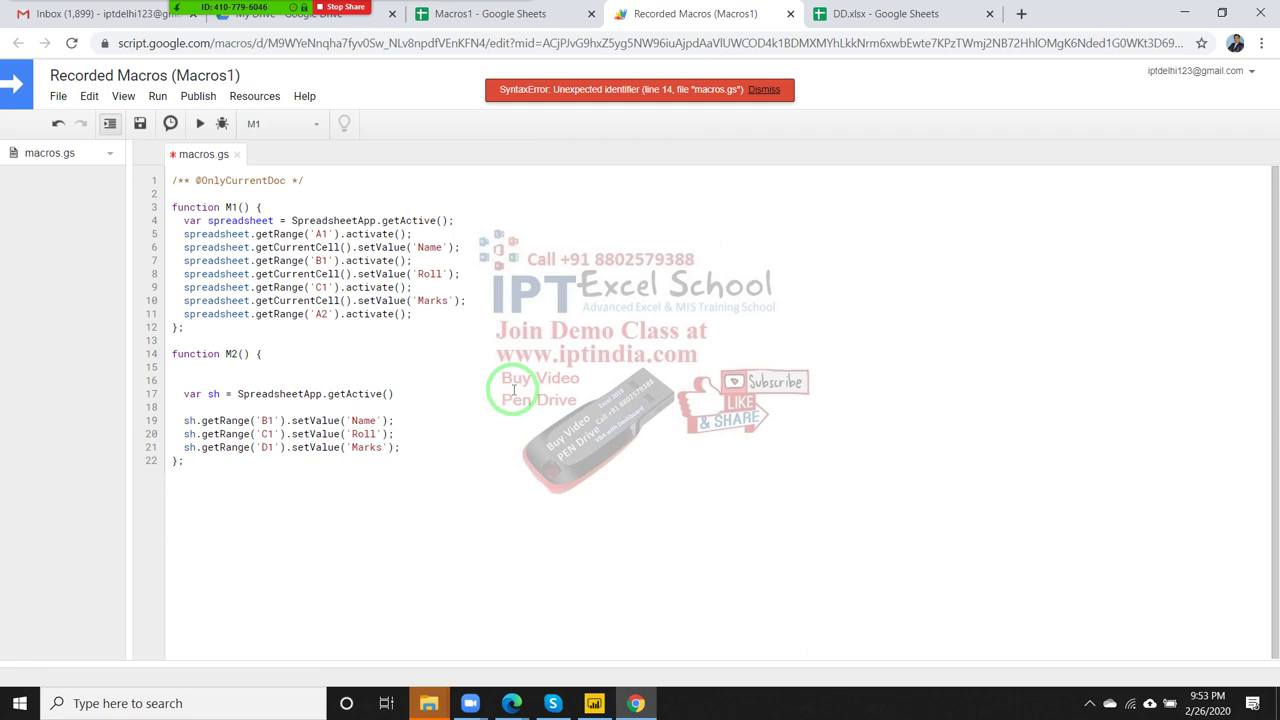
key("Delete")
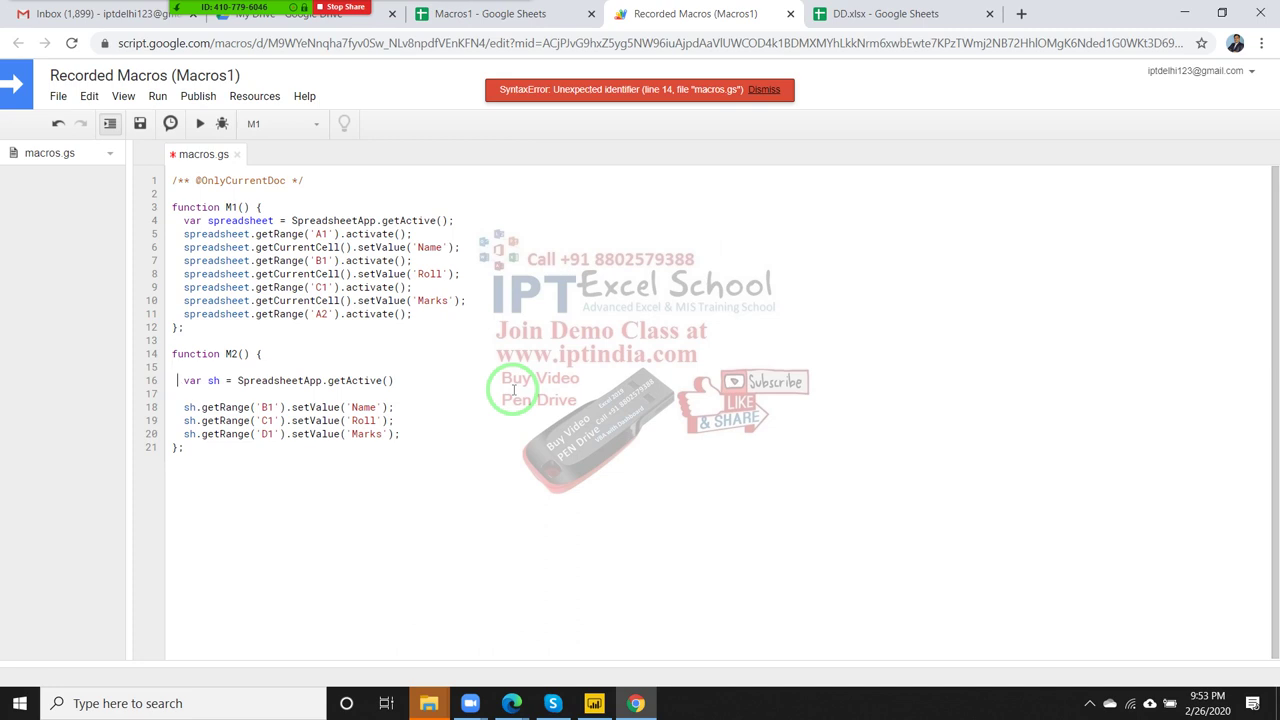
key("BackSpace")
key("BackSpace")
key("BackSpace")
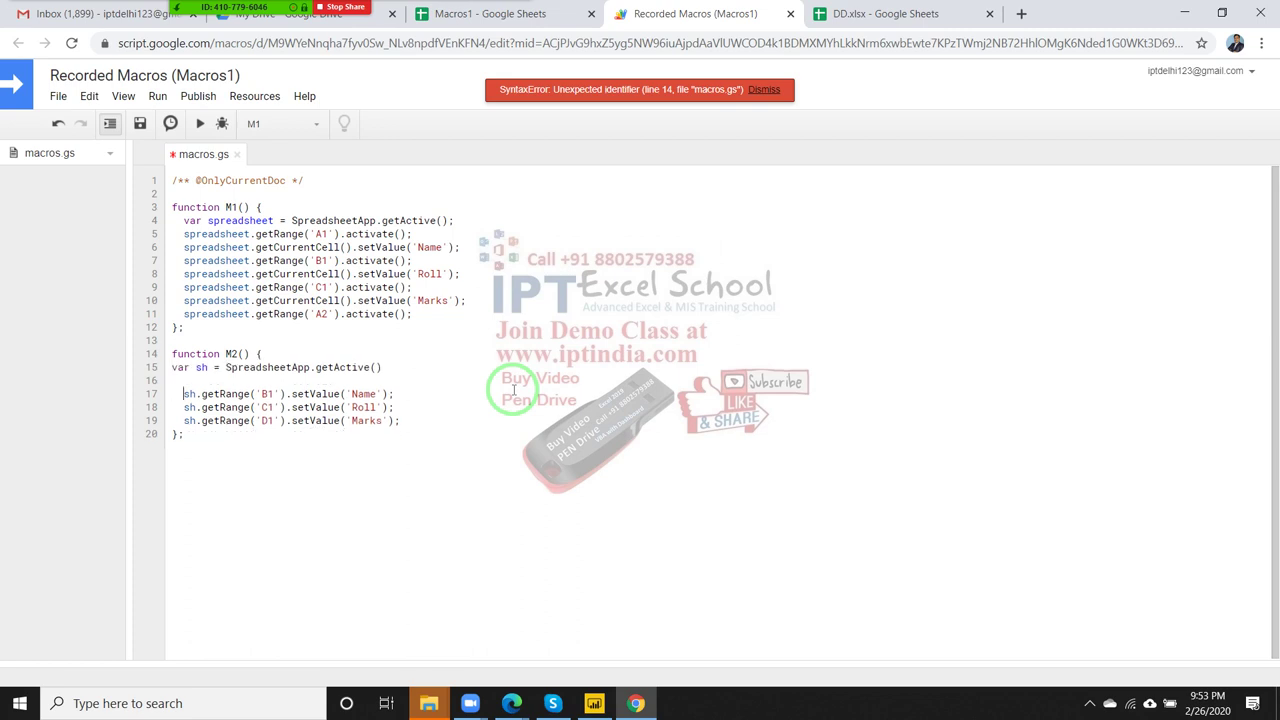
key("BackSpace")
key("BackSpace")
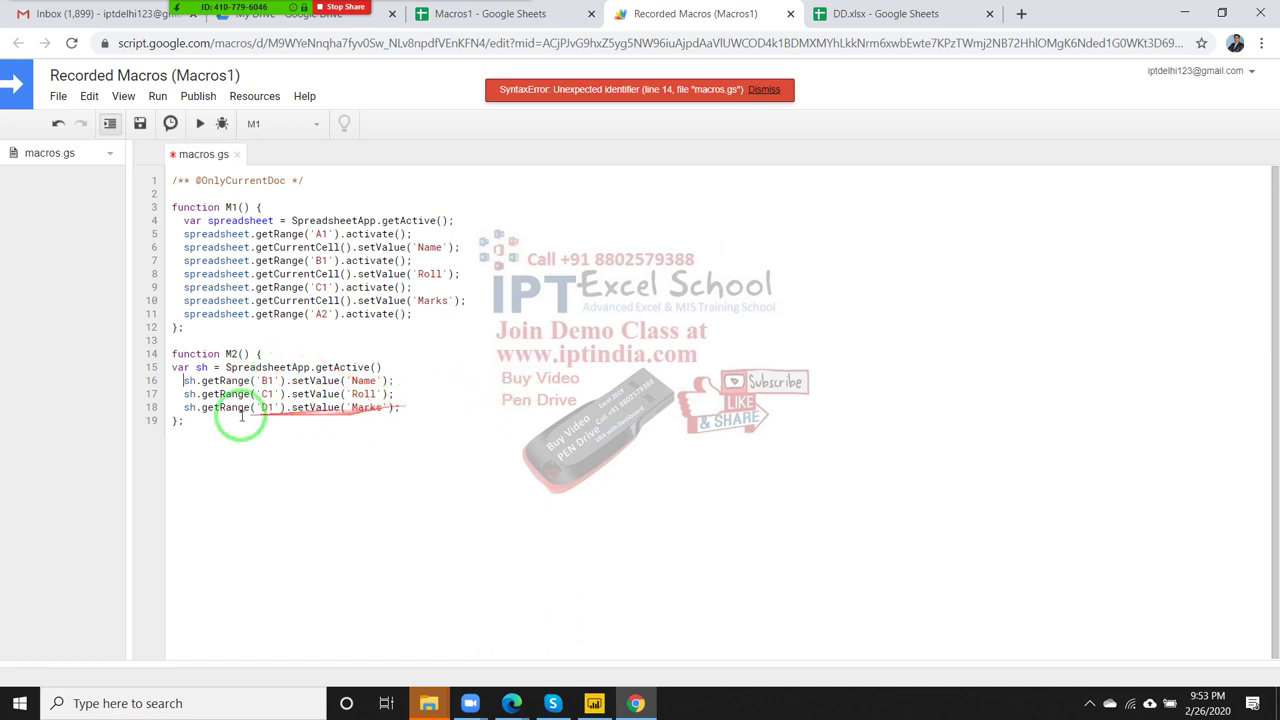
left_click(258, 380)
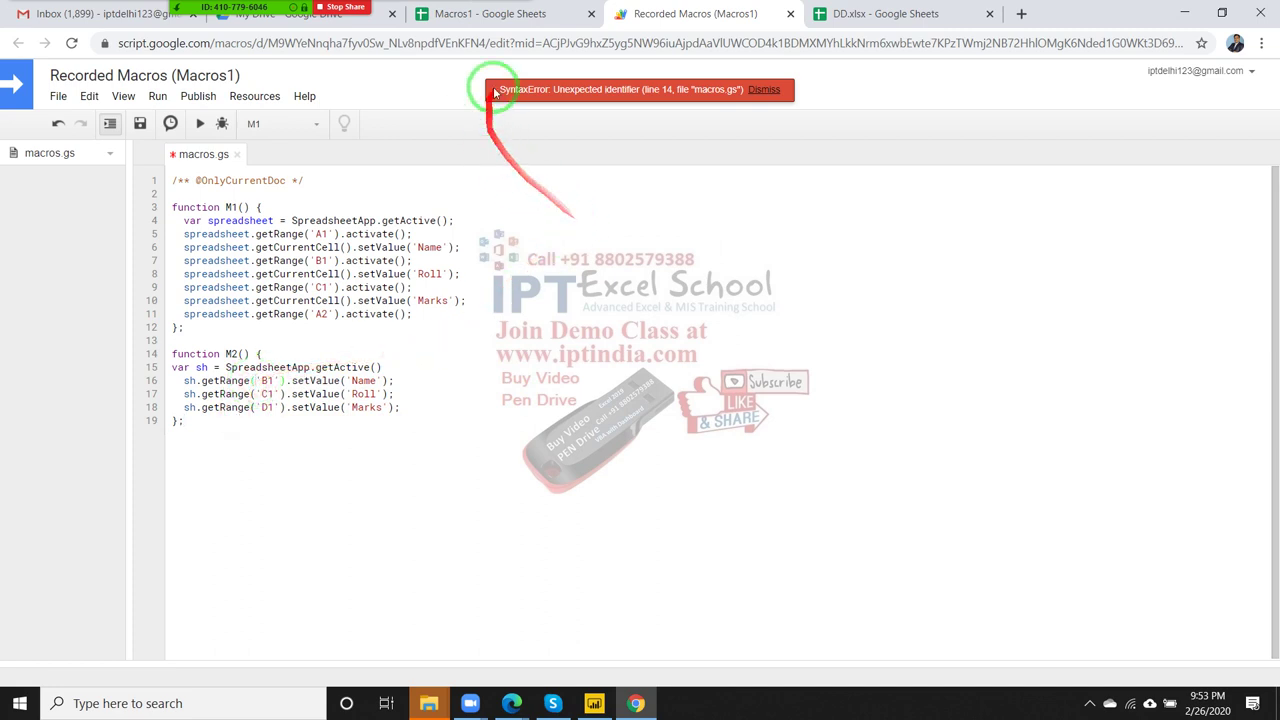
left_click(201, 124)
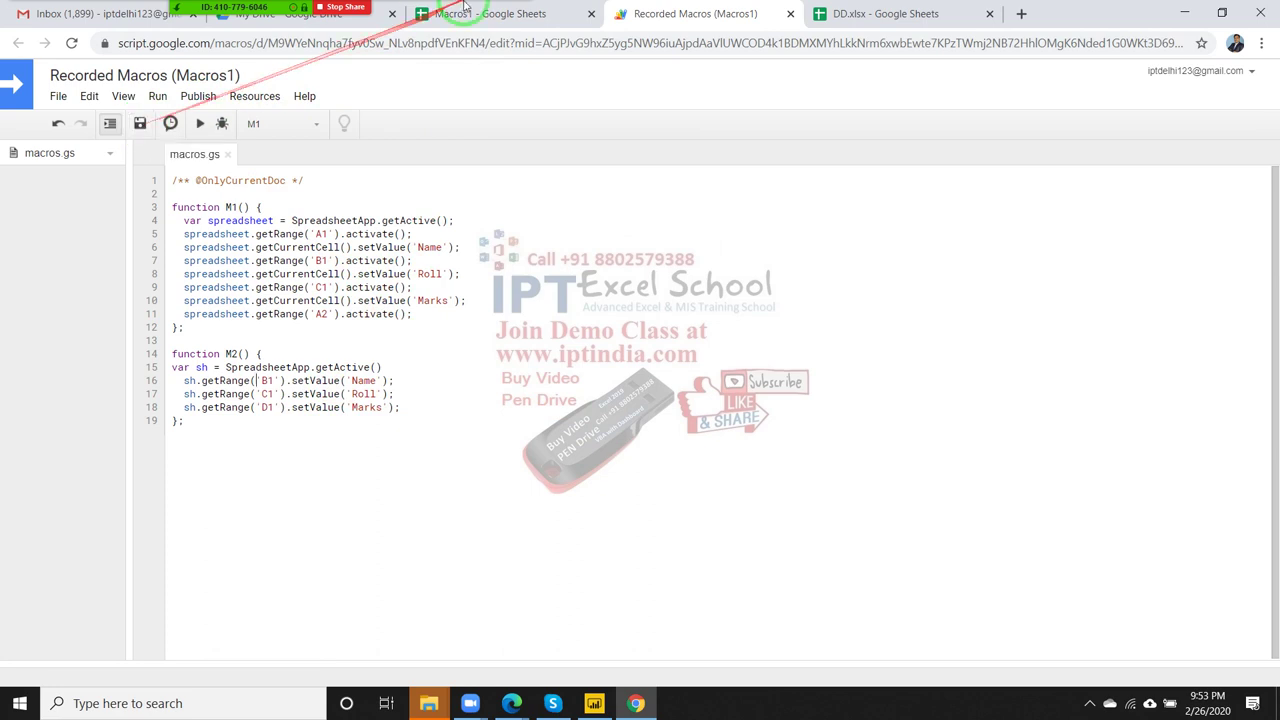
Step: Clear the Name, Roll, Marks headers from A1:C1 on the Macros1 sheet
left_click(463, 10)
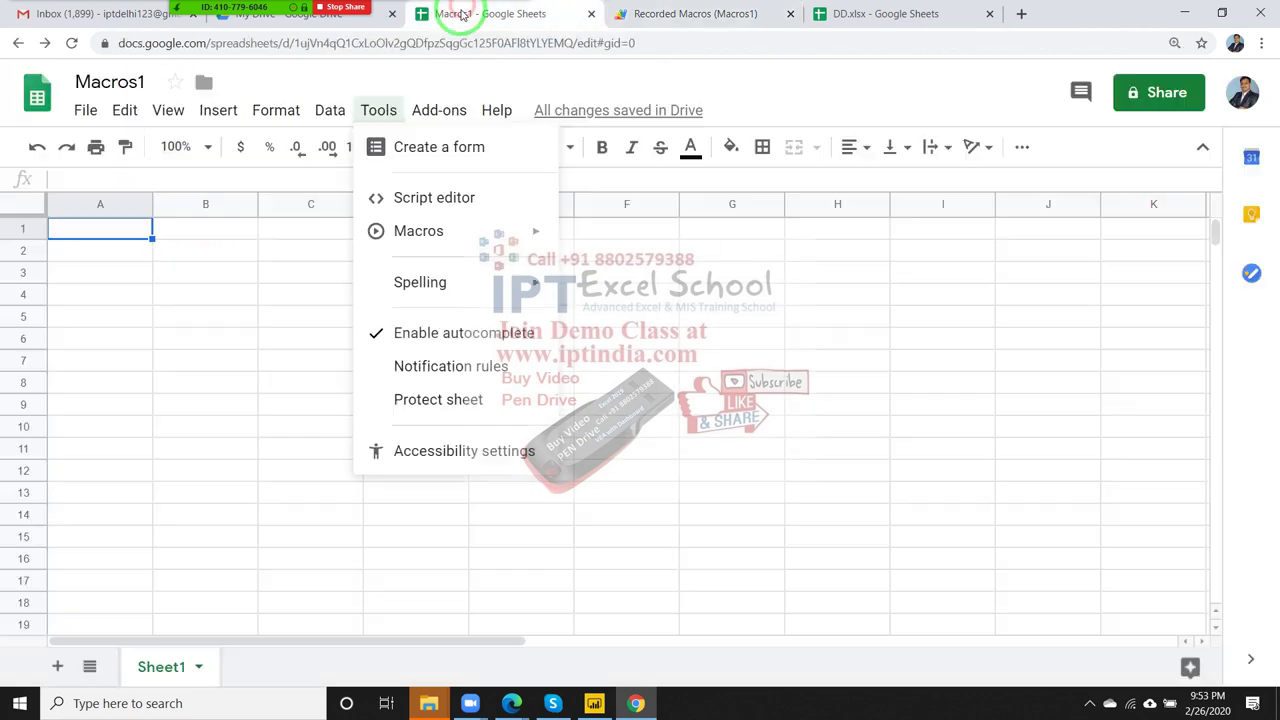
left_click(114, 232)
left_click_drag(114, 232, 303, 236)
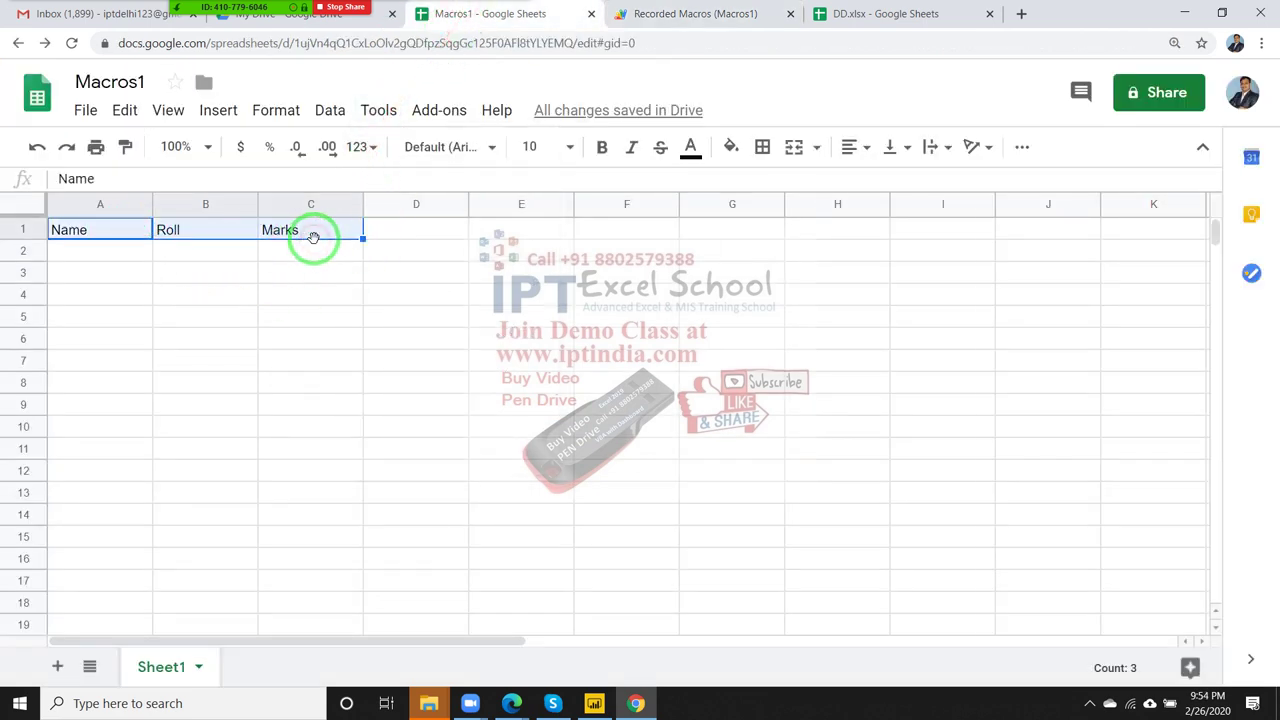
key("Delete")
left_click(112, 229)
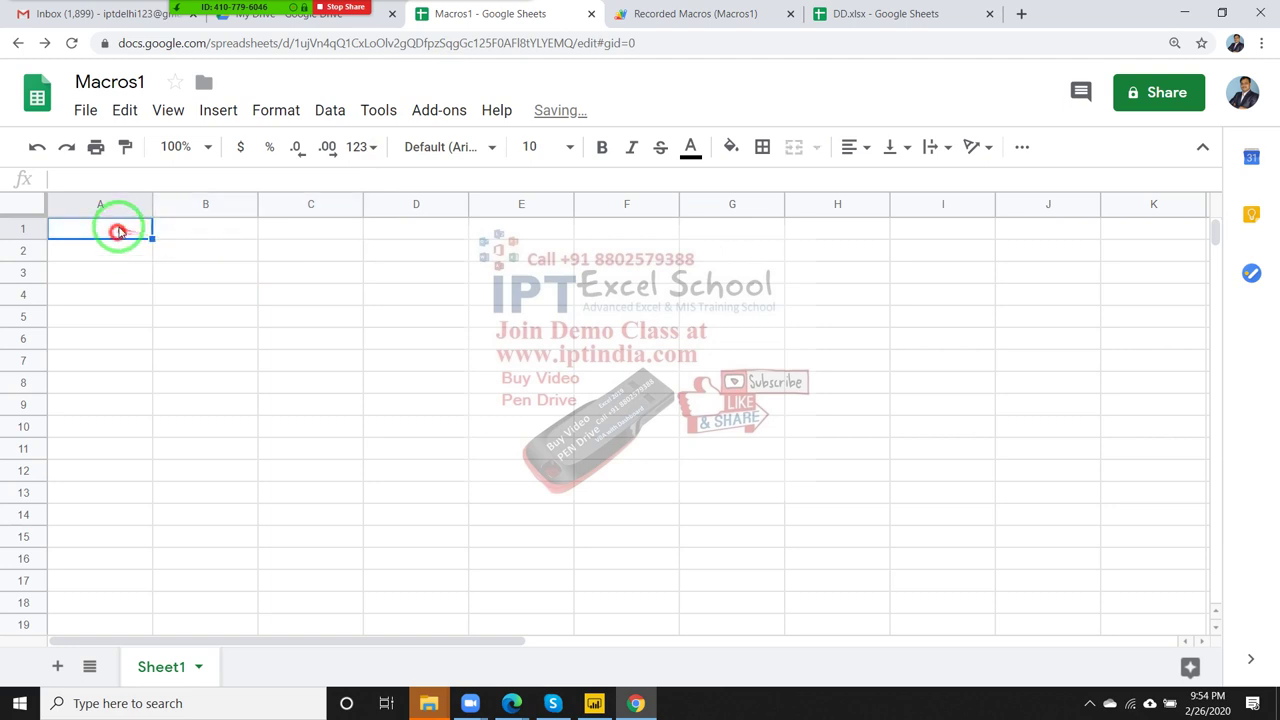
left_click(367, 120)
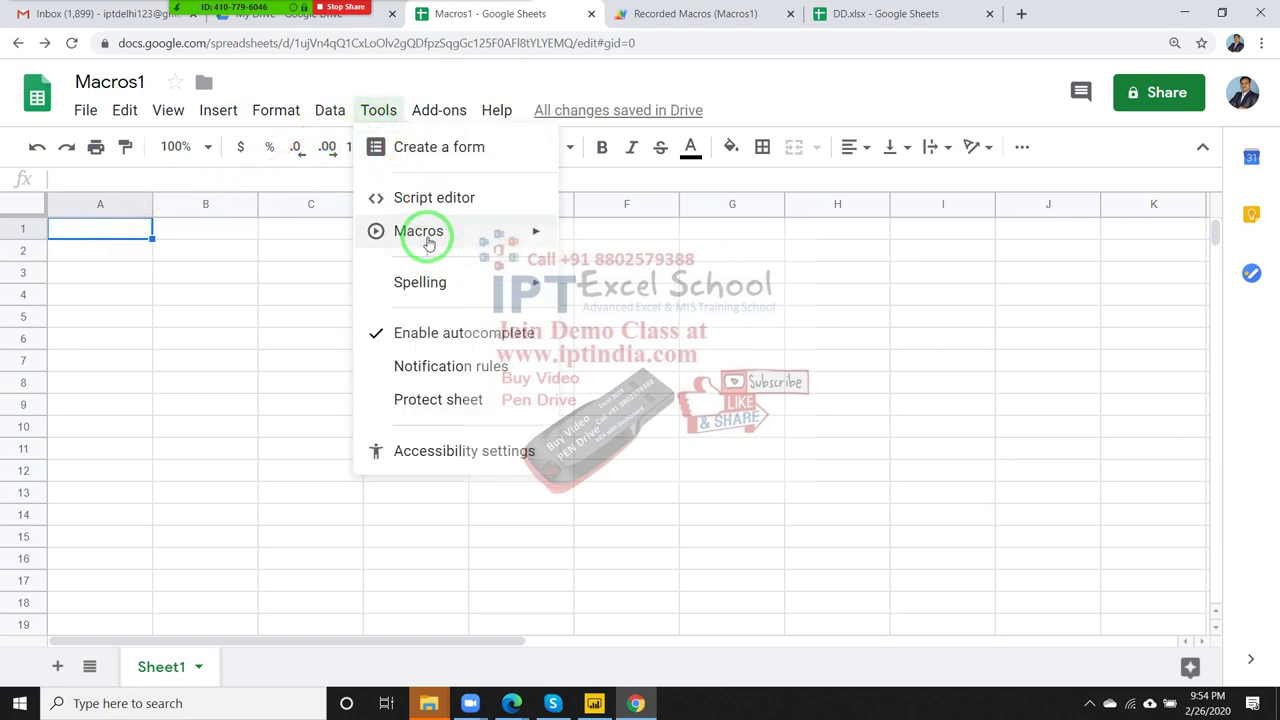
Step: Dismiss the macros menu and enter the formula =m2() in cell A8
mouse_move(428, 243)
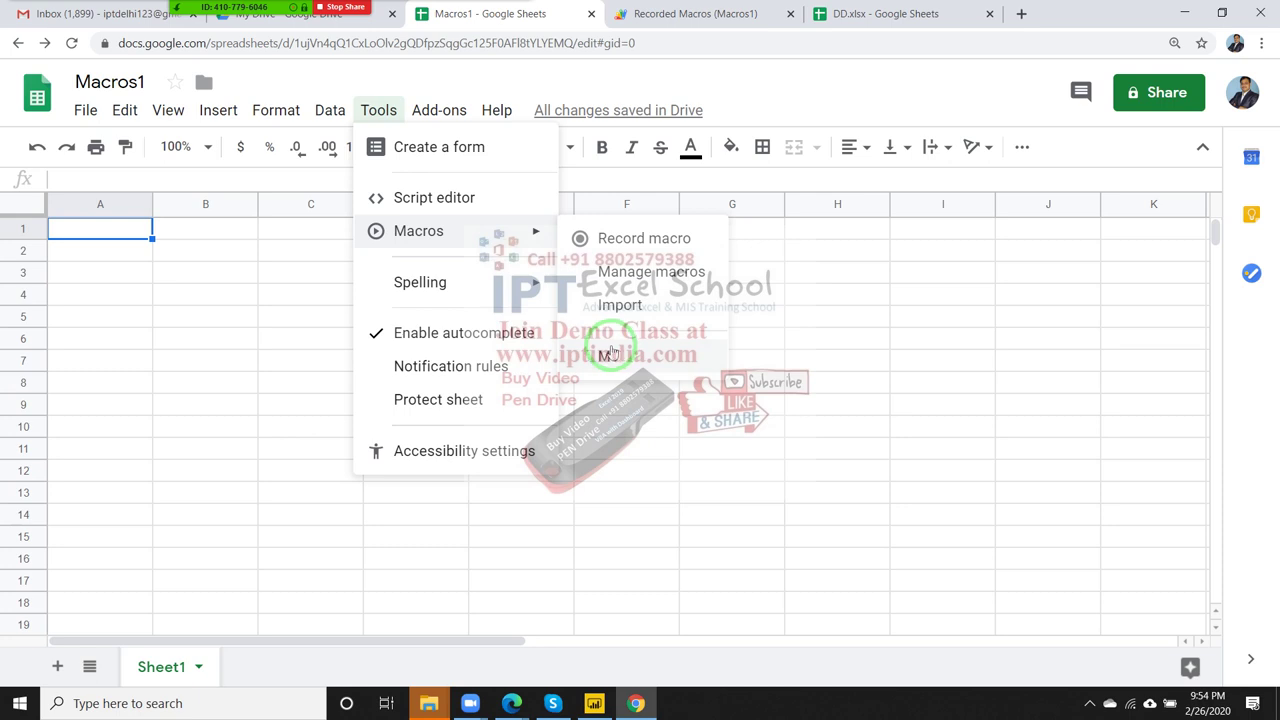
left_click(128, 394)
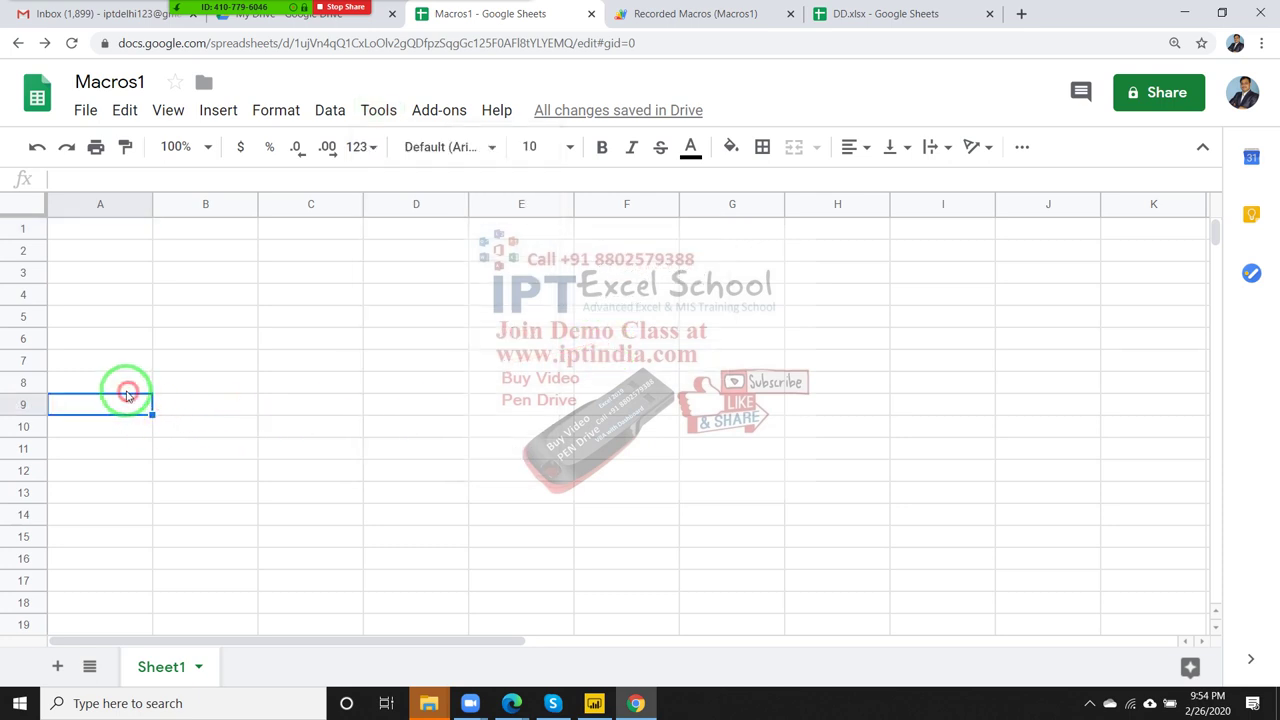
left_click(129, 385)
type("=")
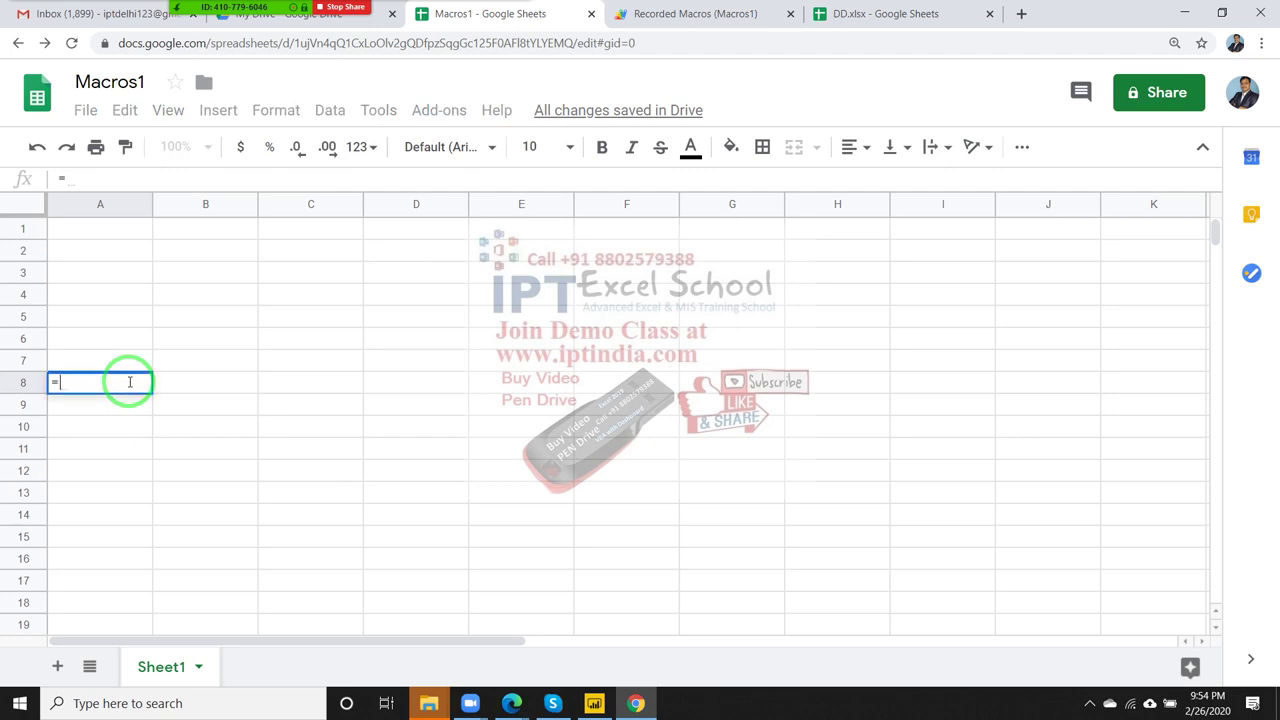
type("m")
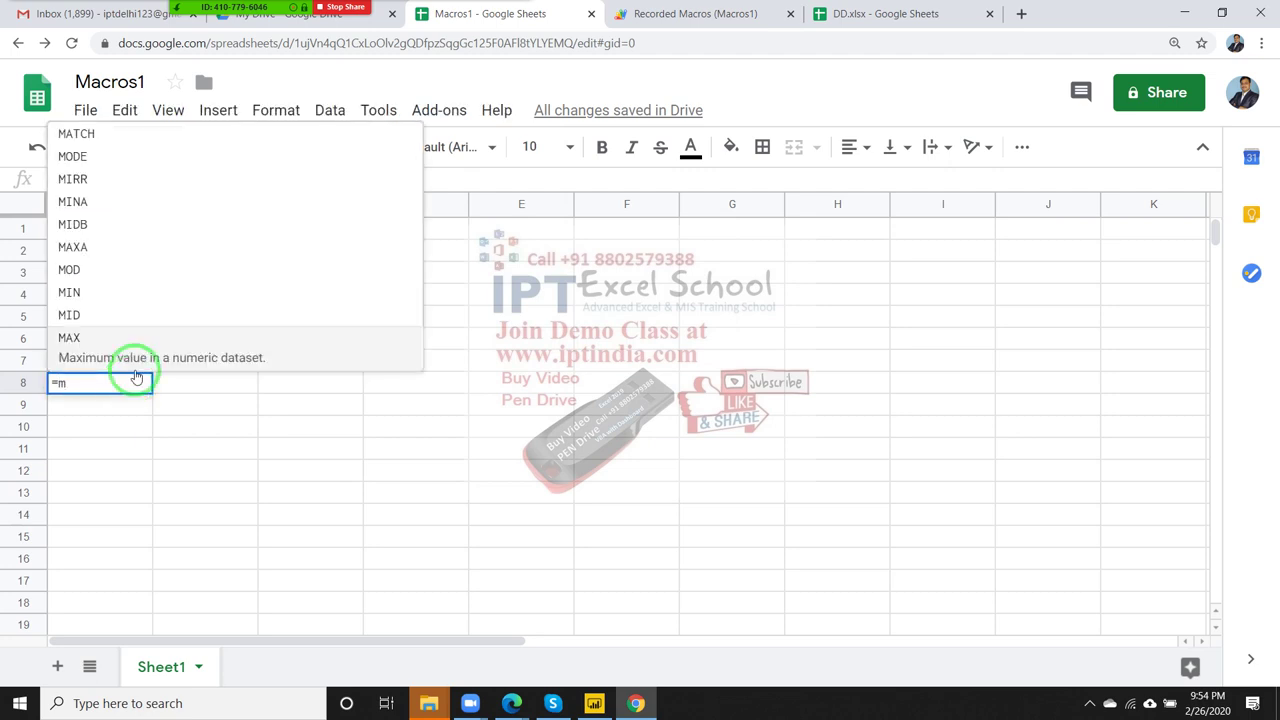
type("2(")
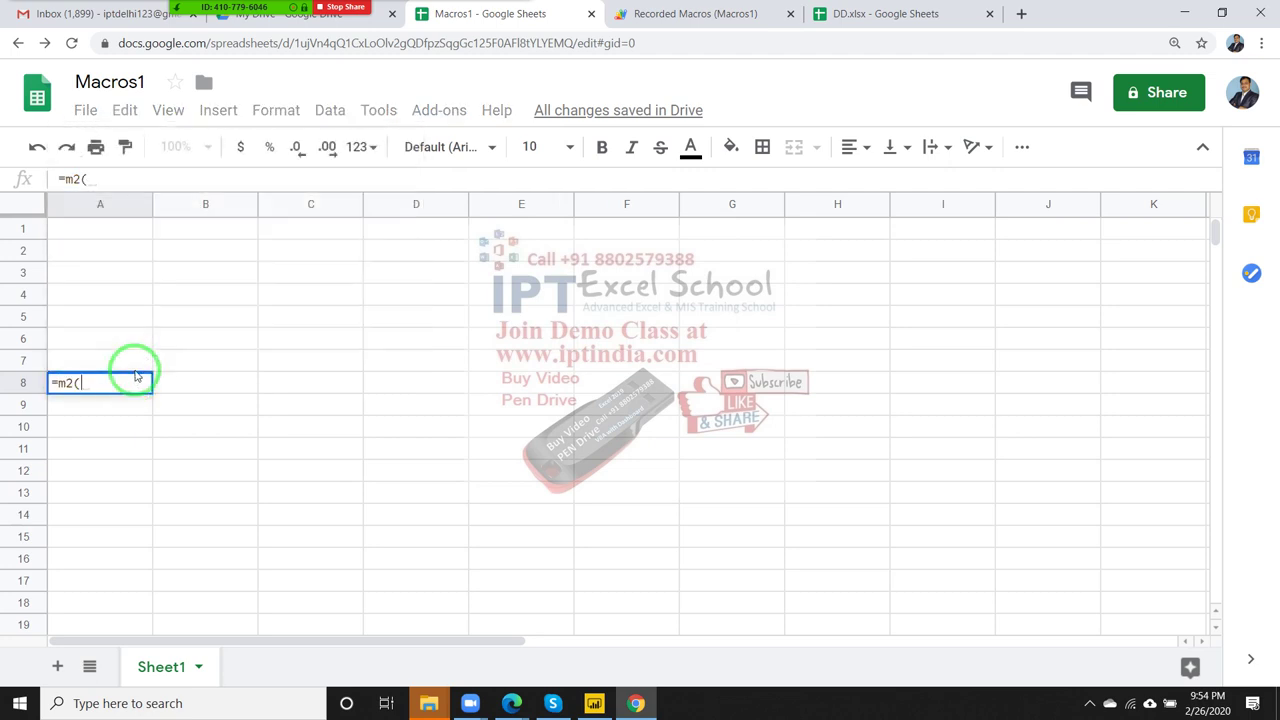
type(")")
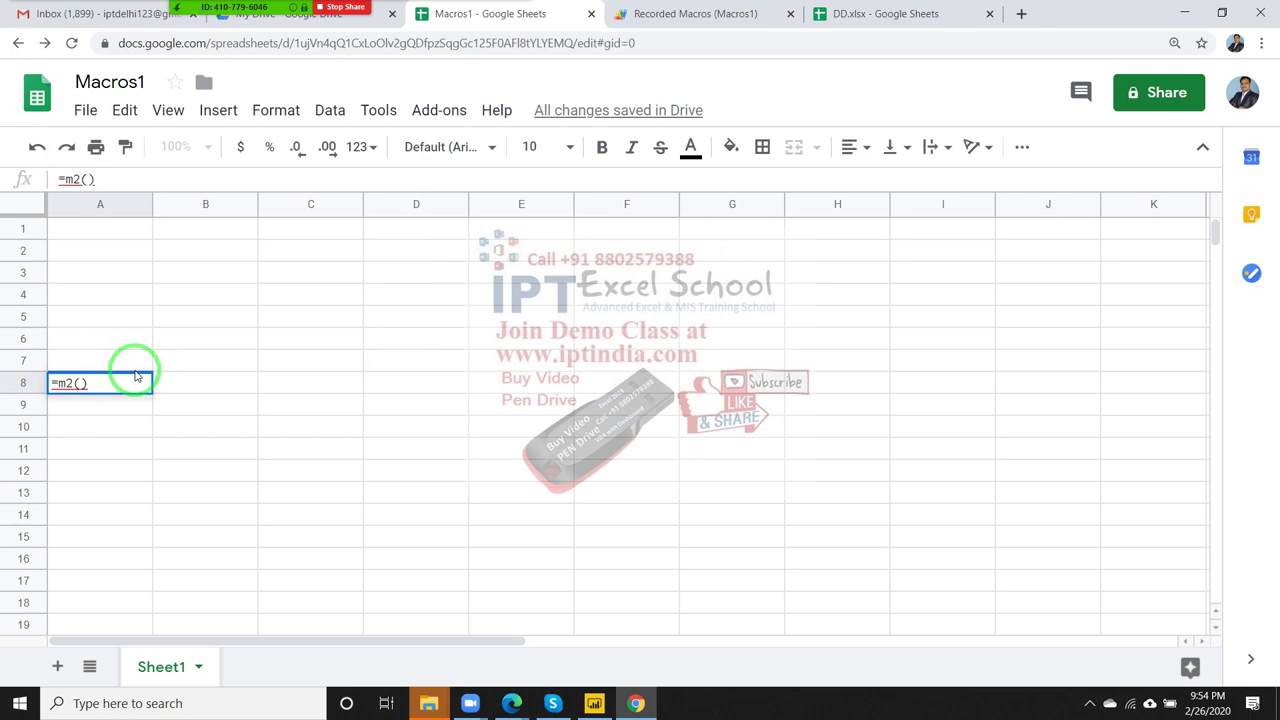
key("Return")
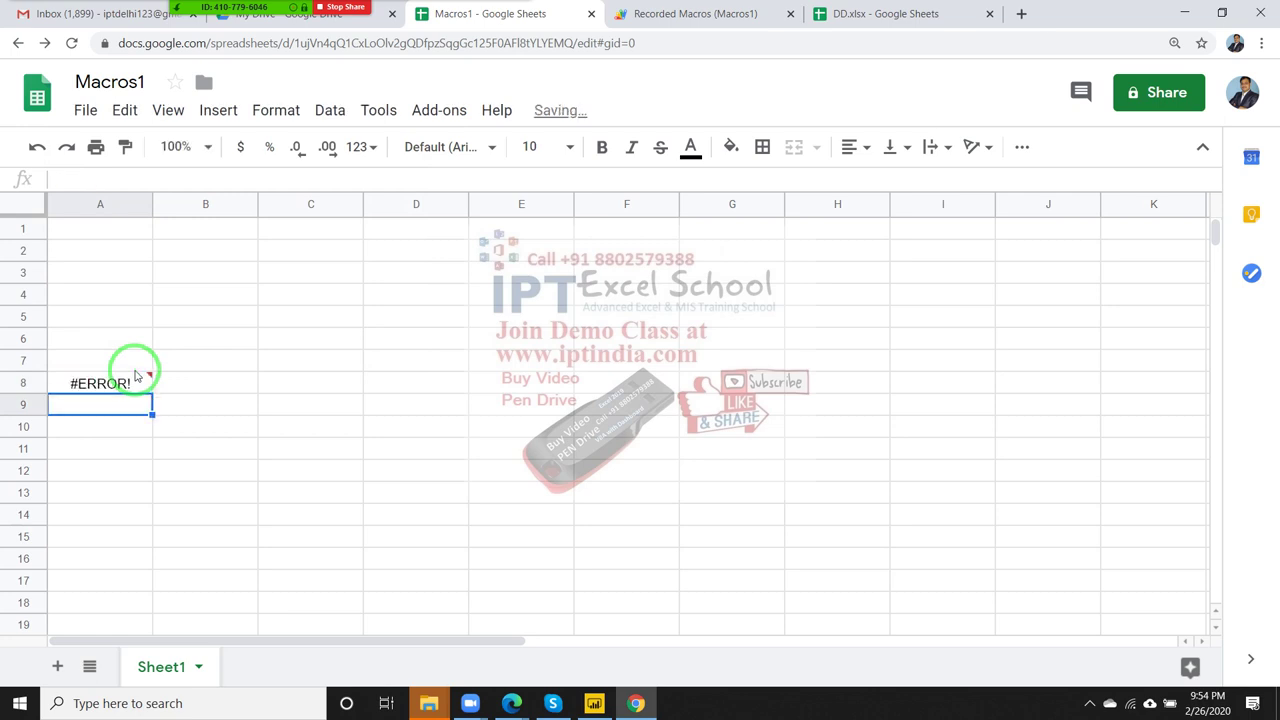
Step: Re-enter =M2() in A8, then delete the resulting #ERROR! value
left_click(135, 372)
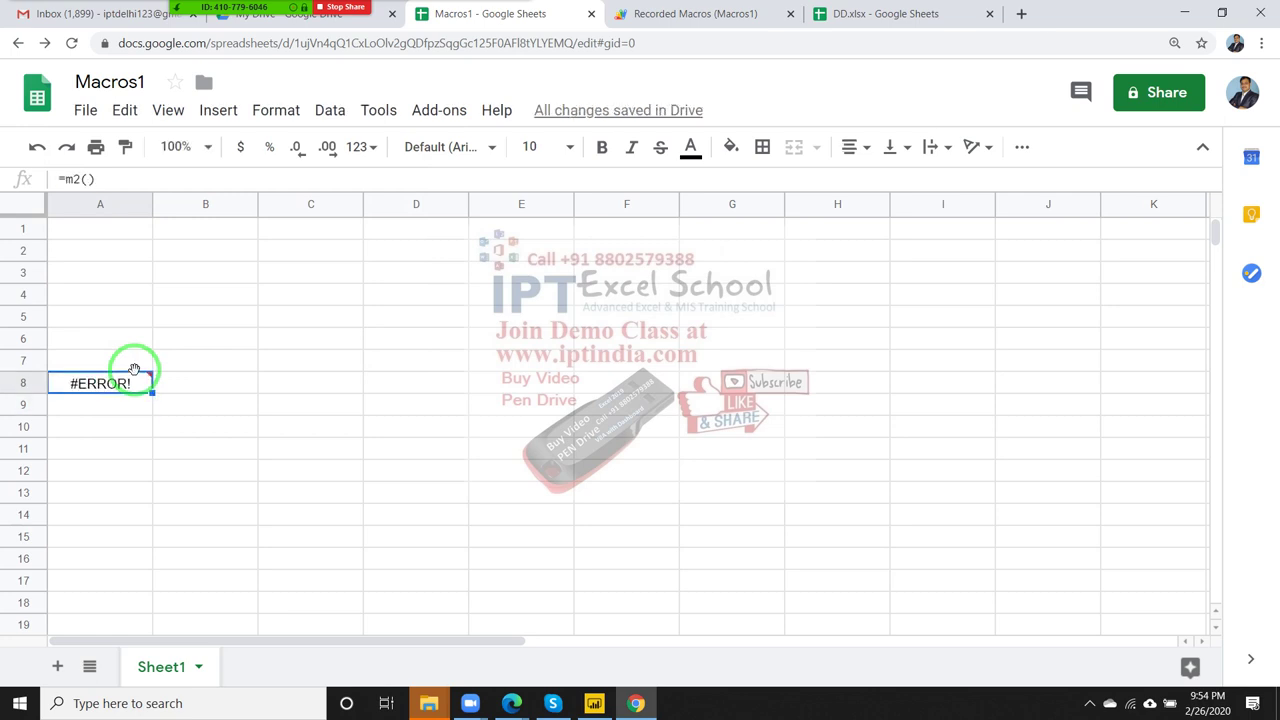
type("=M")
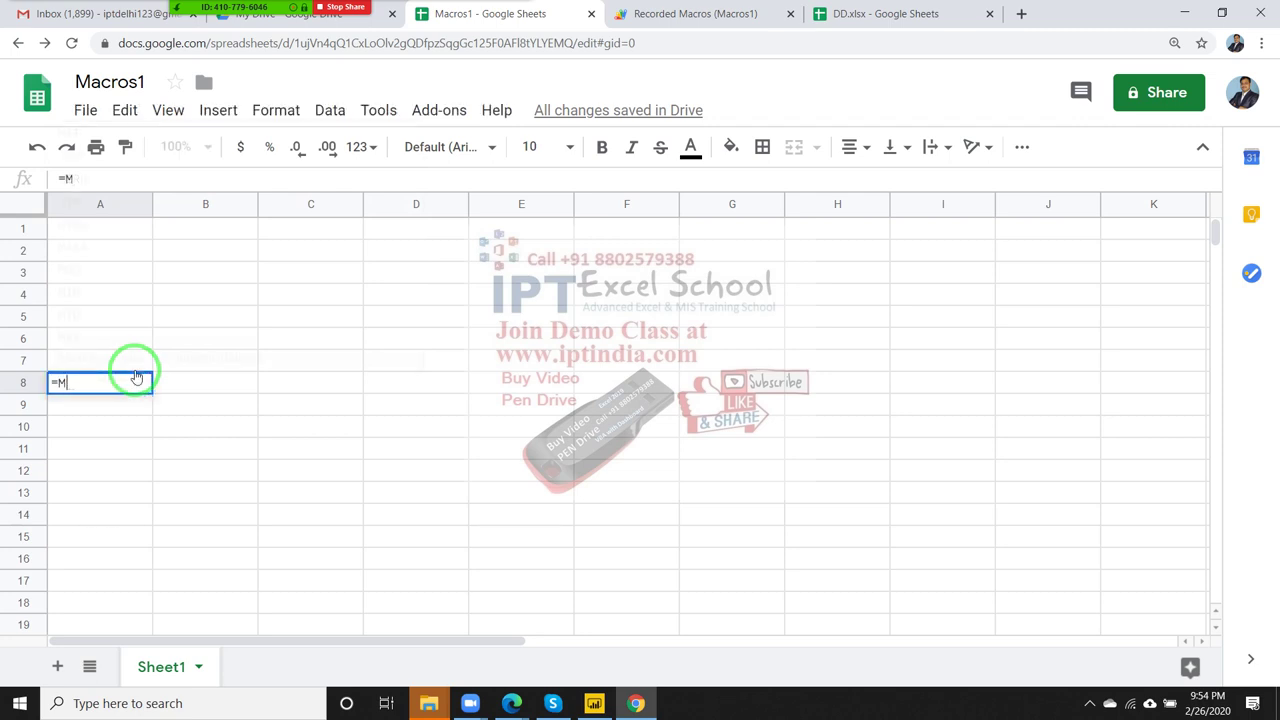
type("2")
type("()")
key("Return")
left_click(135, 374)
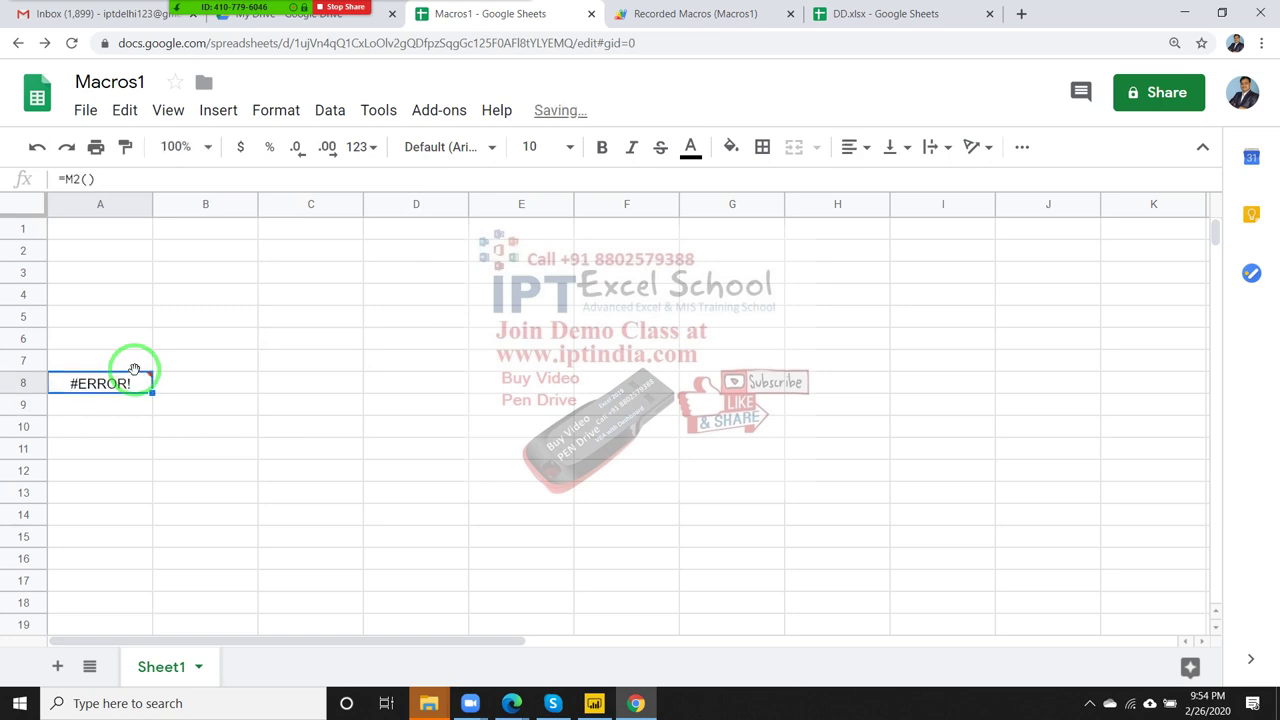
key("Delete")
left_click(134, 369)
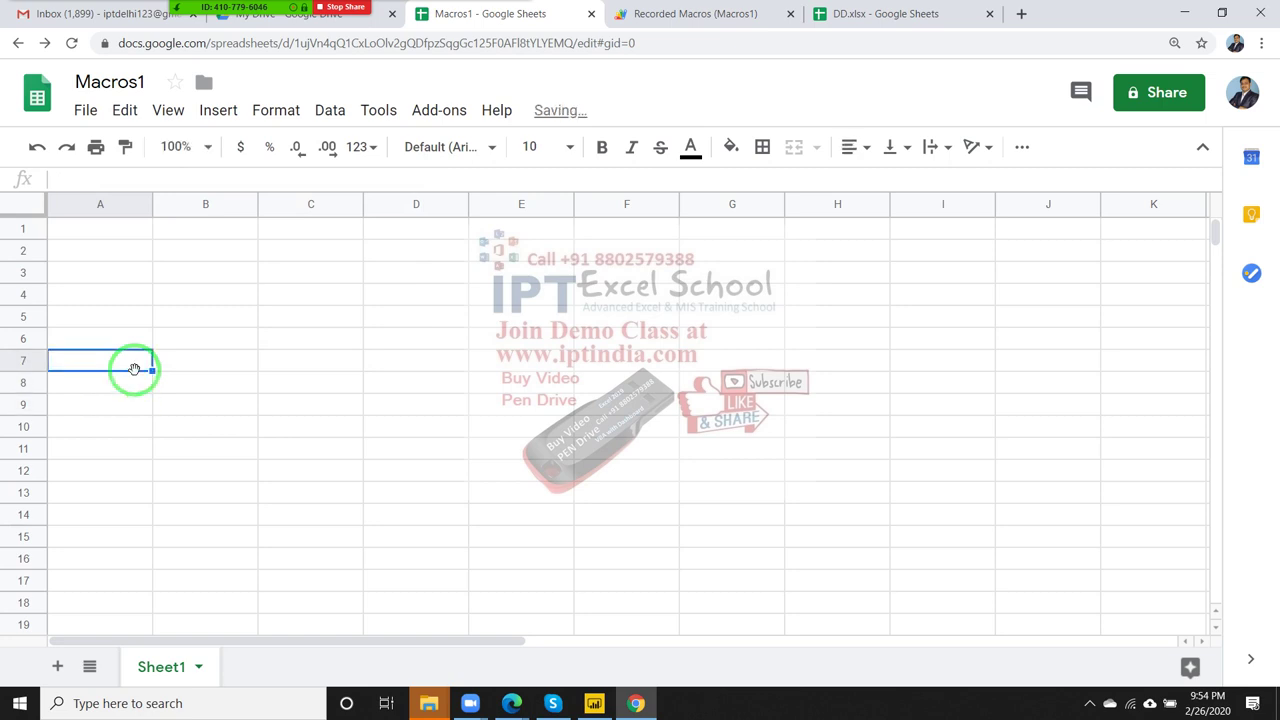
Step: In Manage macros, rename M1 to M2, assign Ctrl+Alt+Shift+1, and update
left_click(376, 112)
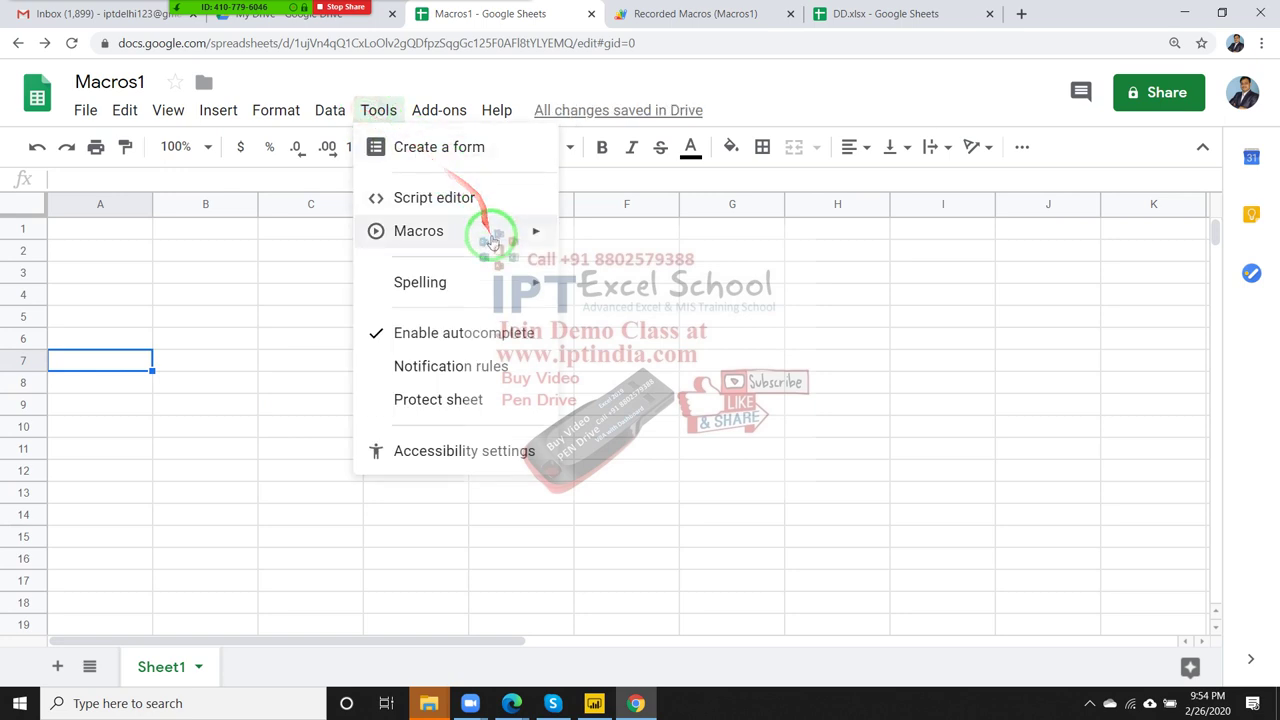
mouse_move(493, 238)
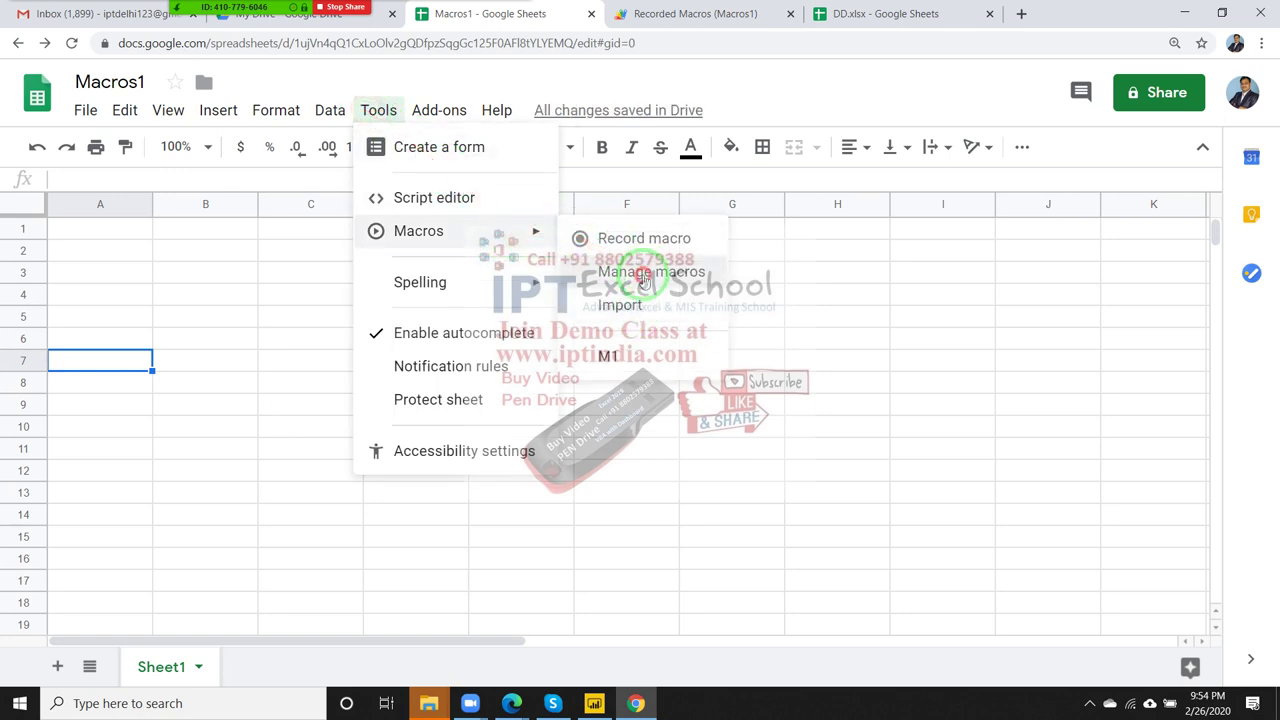
left_click(644, 281)
left_click(602, 305)
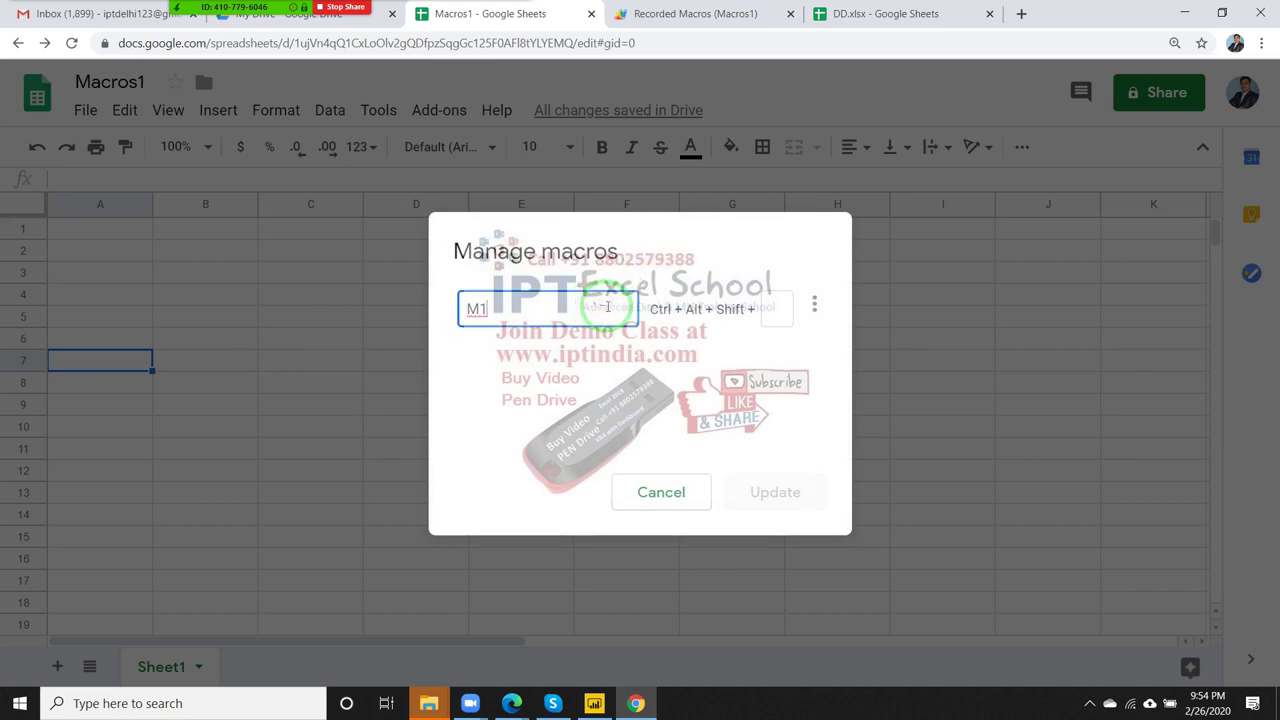
key("BackSpace")
type("2")
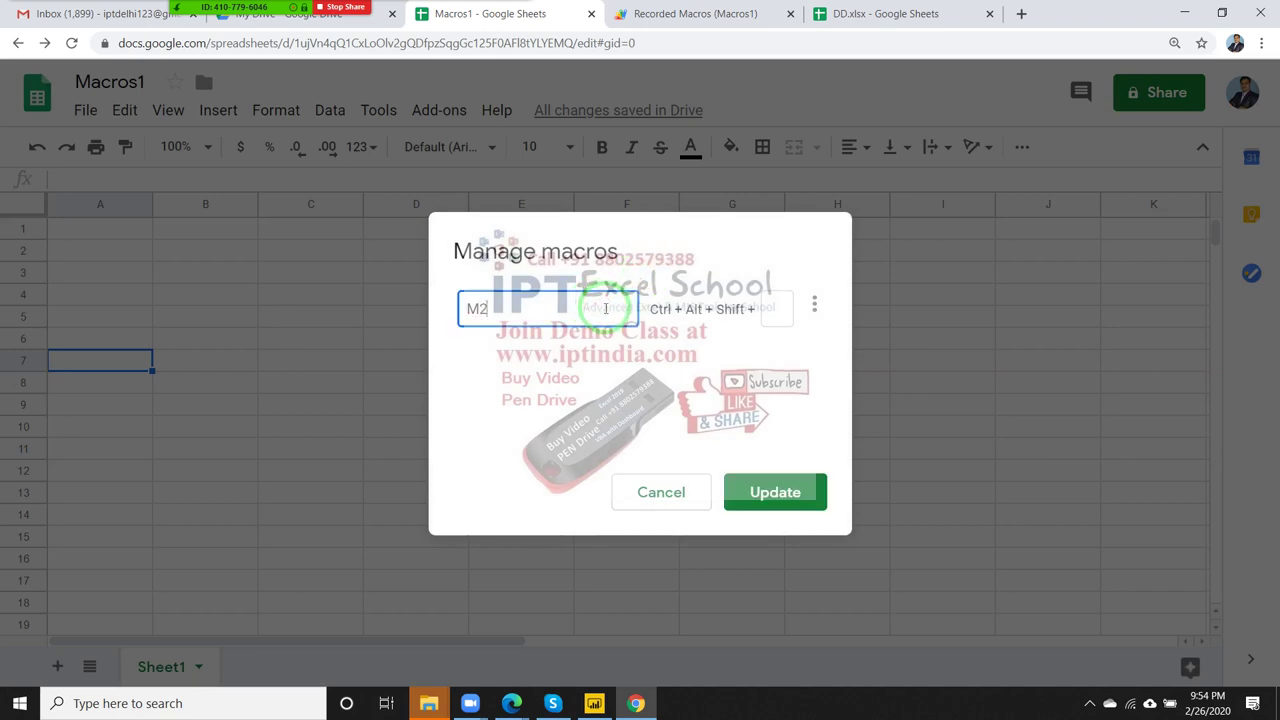
left_click(777, 311)
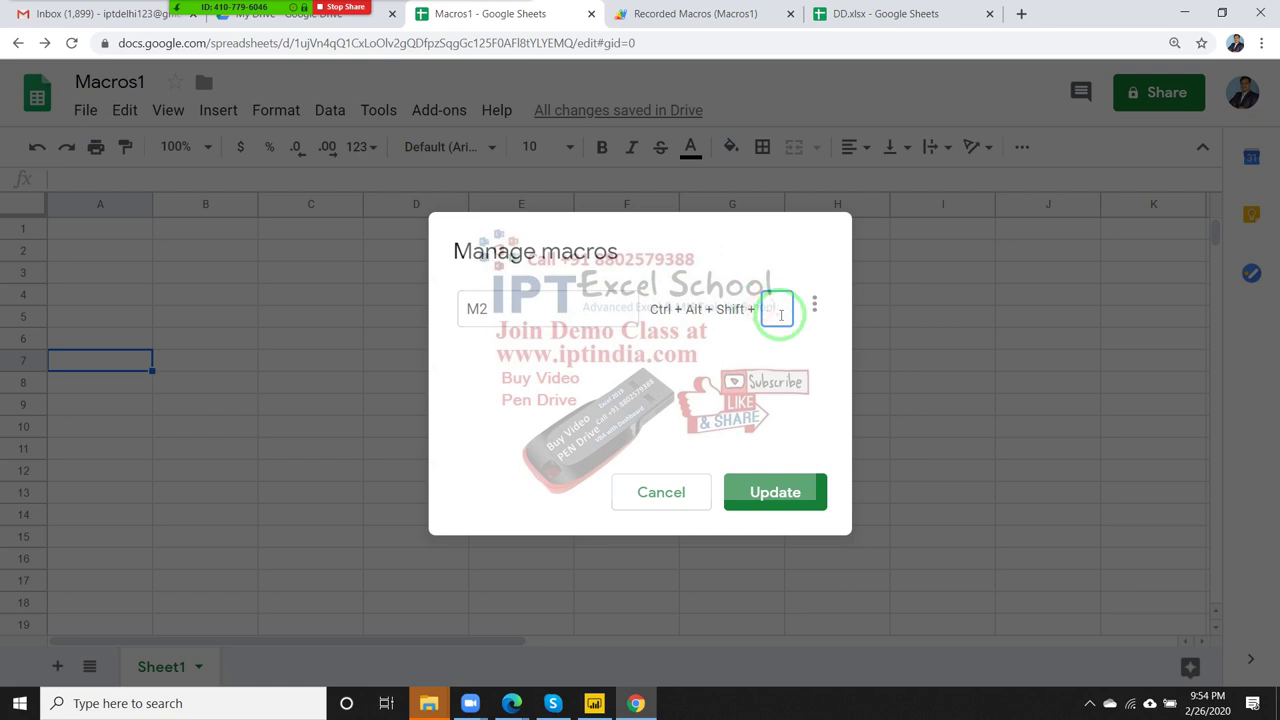
type("Q")
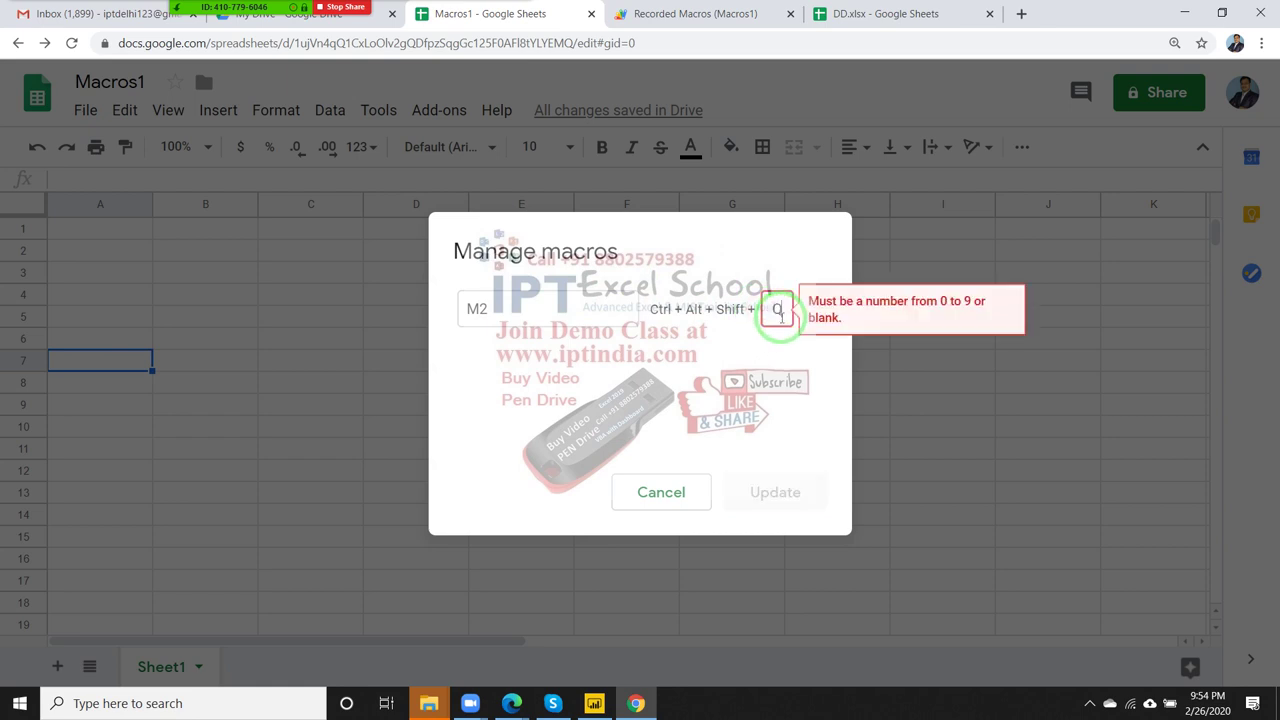
key("BackSpace")
type("A")
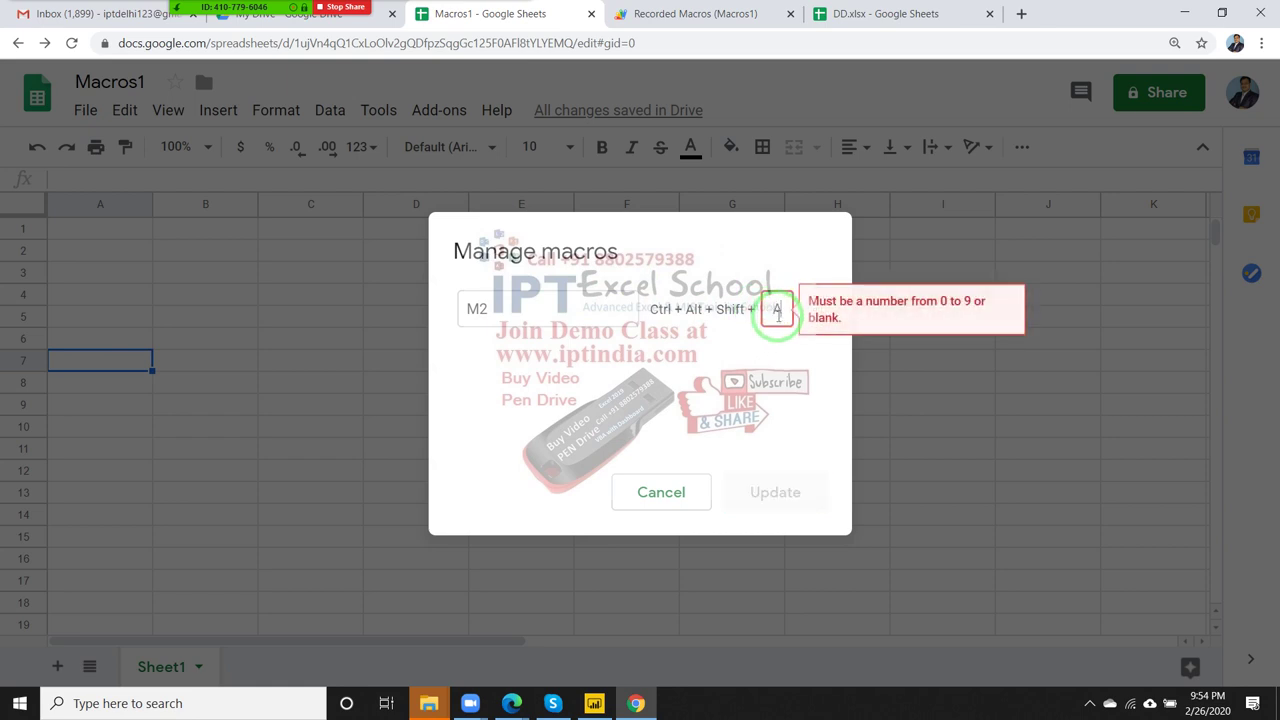
key("BackSpace")
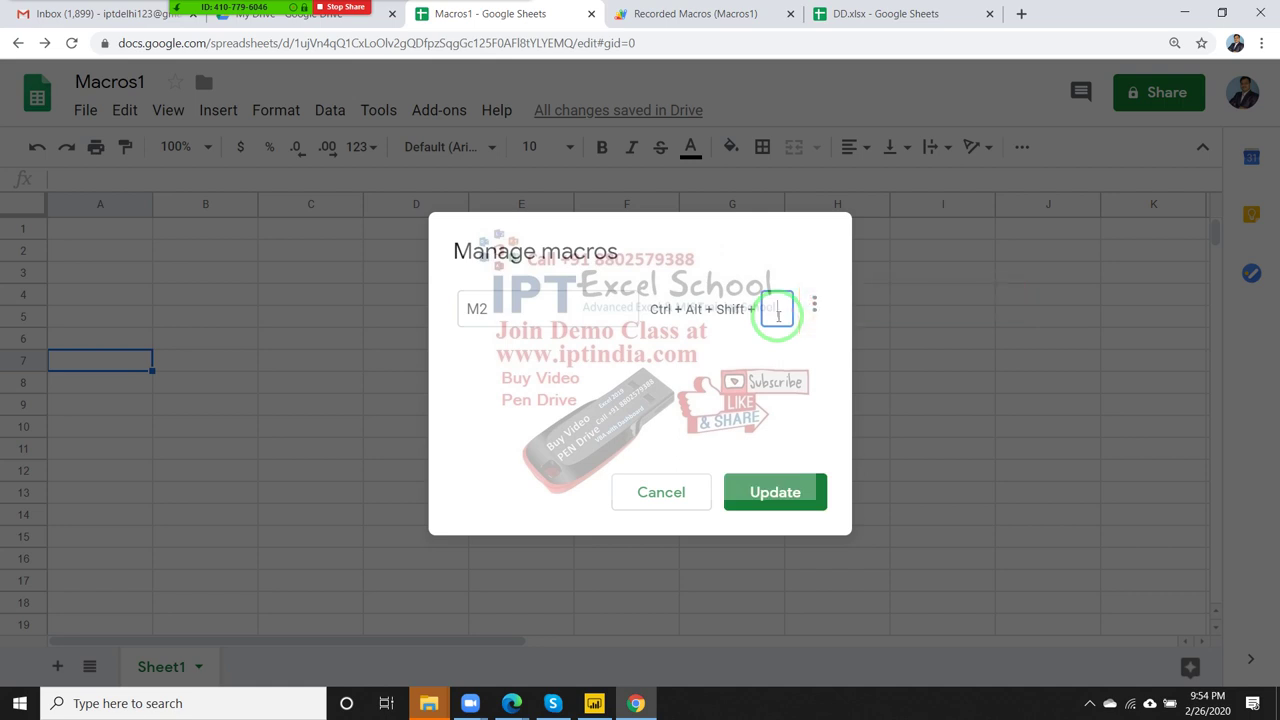
left_click(775, 492)
Step: Select cell A1 as the starting cell for the macro
left_click(132, 257)
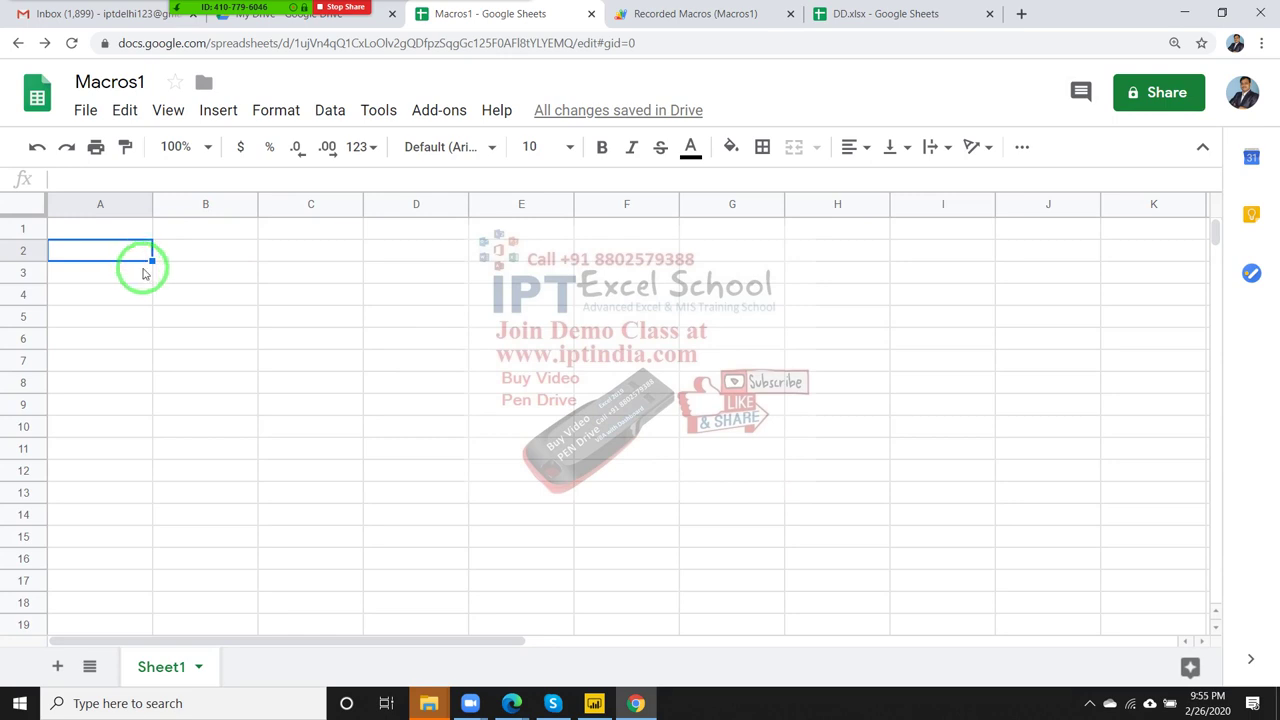
key("ctrl+End")
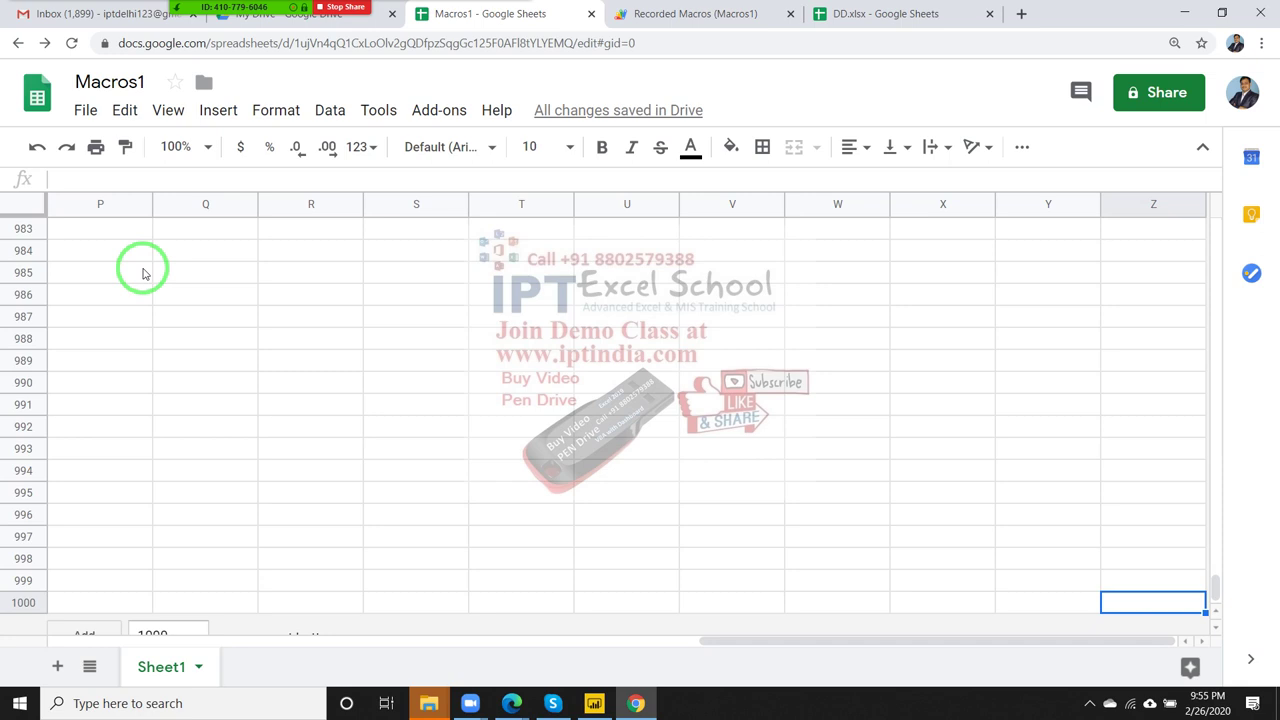
key("ctrl+Up")
key("ctrl+Left")
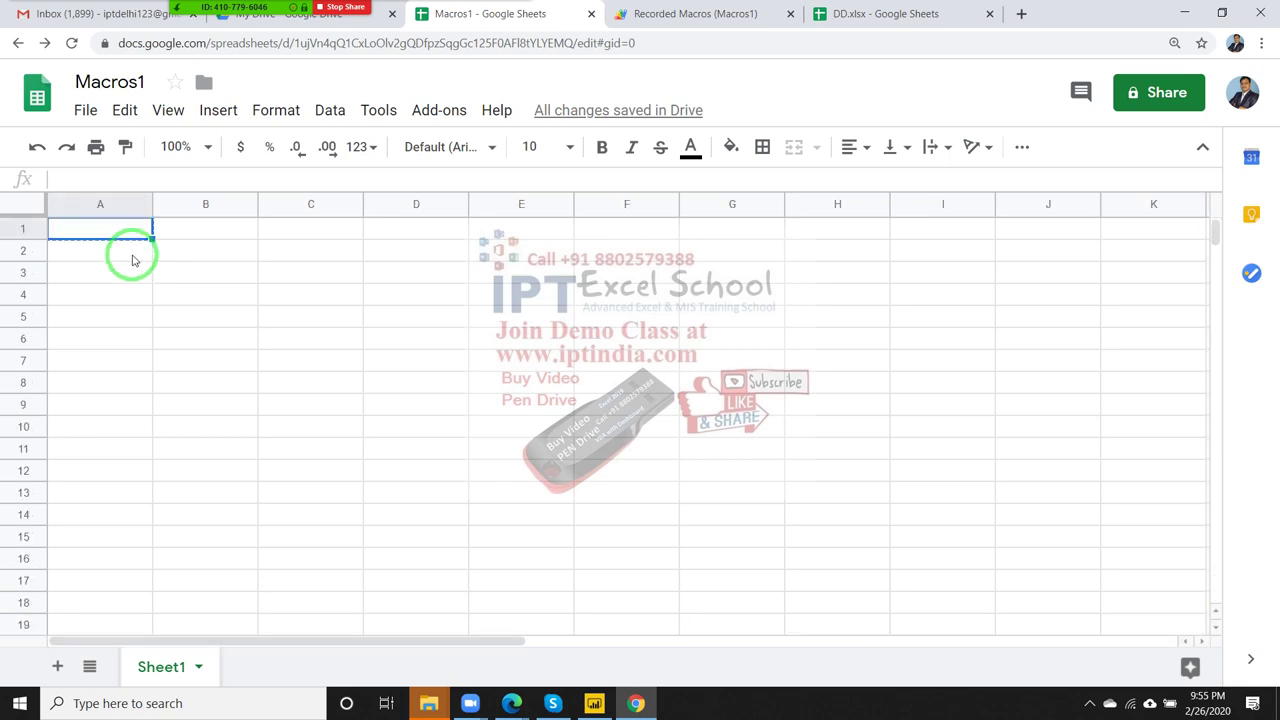
key("Escape")
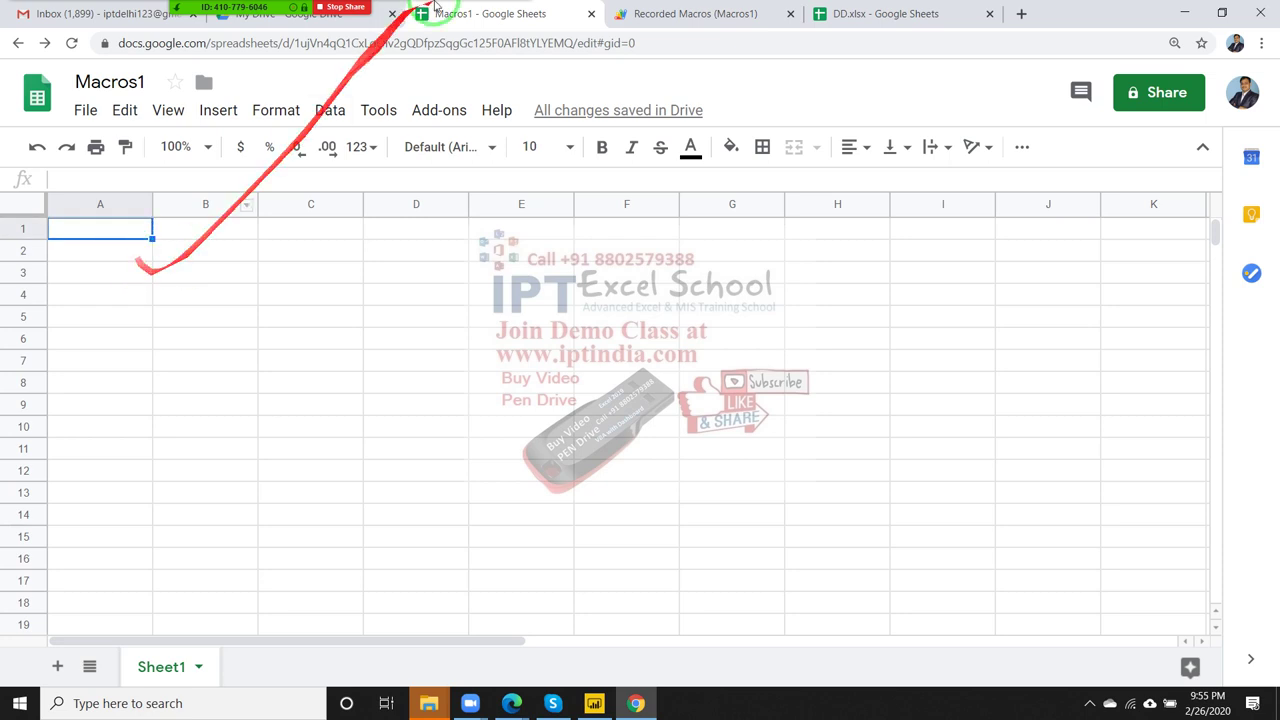
Step: Run M2 from Tools > Macros to write Name, Roll and Marks into A1:C1
left_click(380, 100)
mouse_move(435, 235)
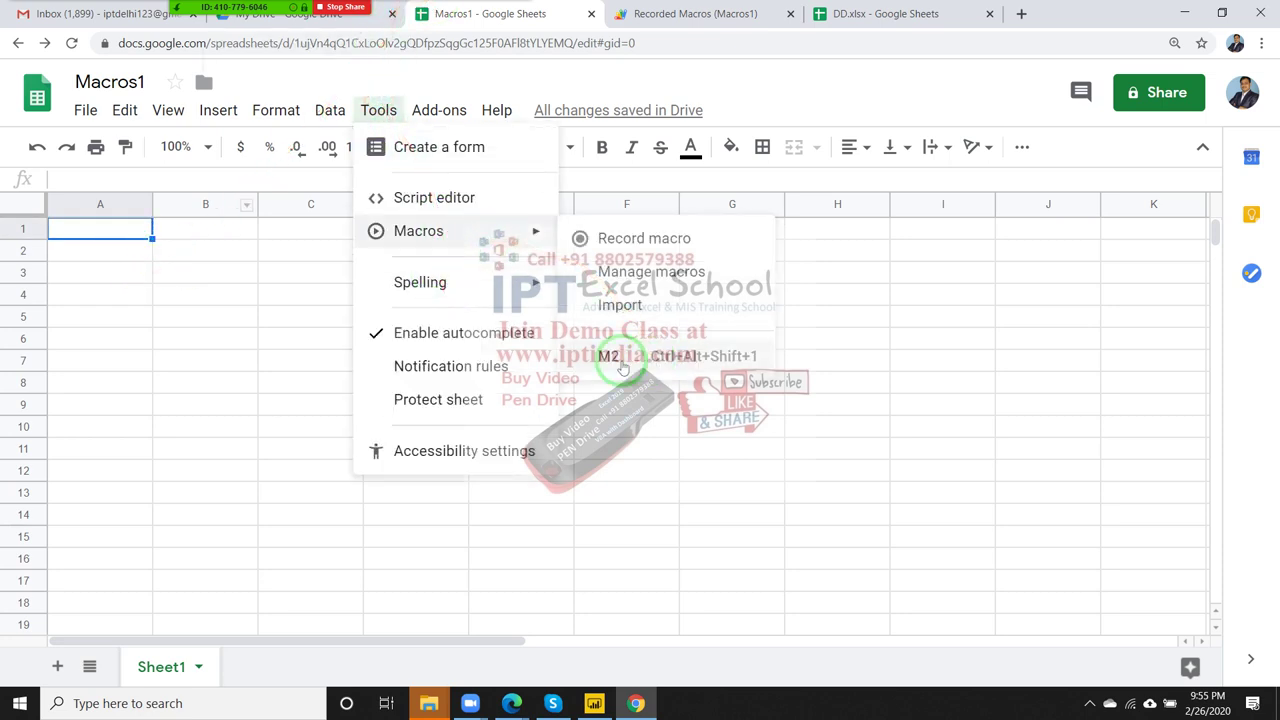
left_click(671, 371)
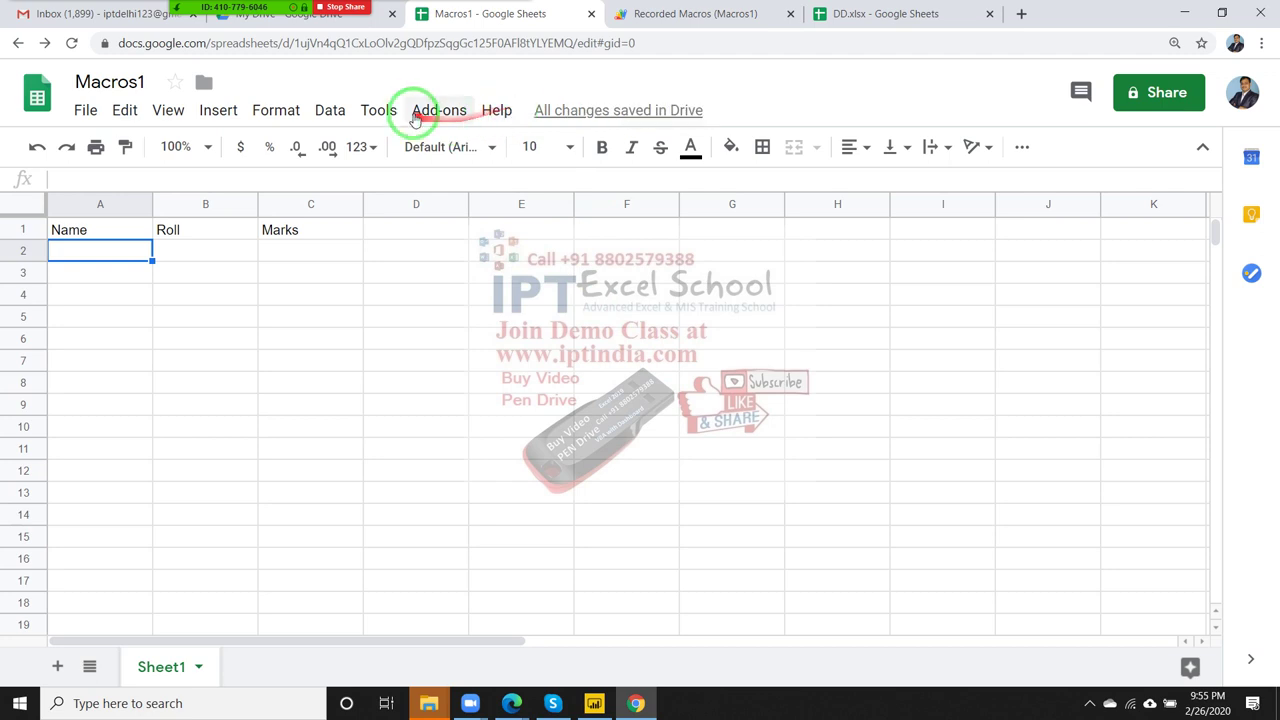
left_click(381, 112)
mouse_move(420, 240)
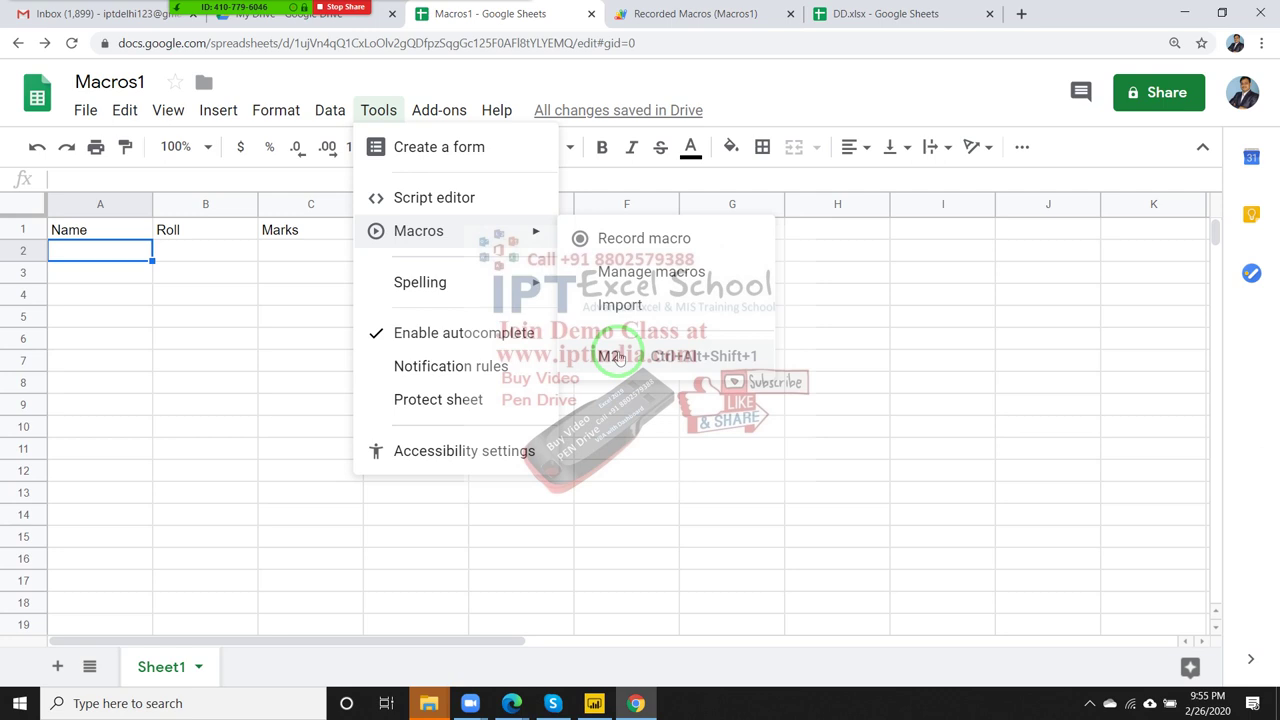
left_click(186, 288)
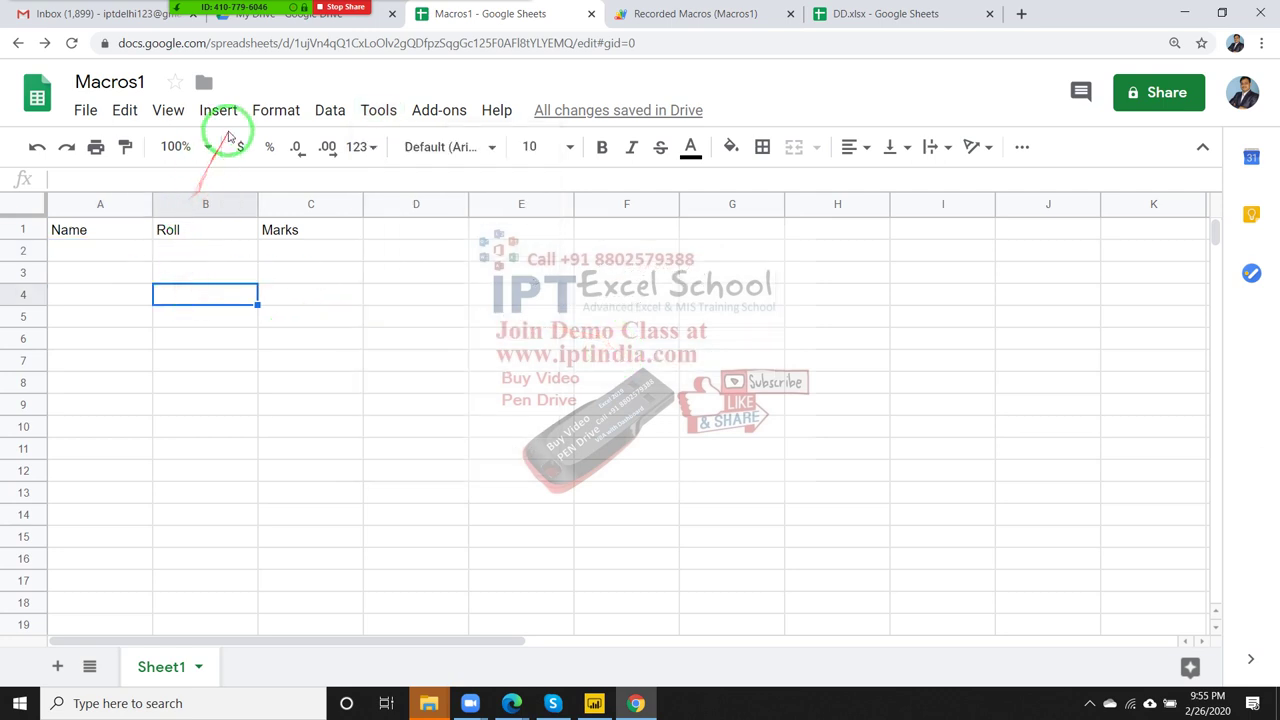
Step: Delete the Name, Roll, Marks headers from A1:C1
mouse_move(94, 232)
left_mouse_down()
mouse_move(287, 251)
mouse_move(295, 233)
left_mouse_up()
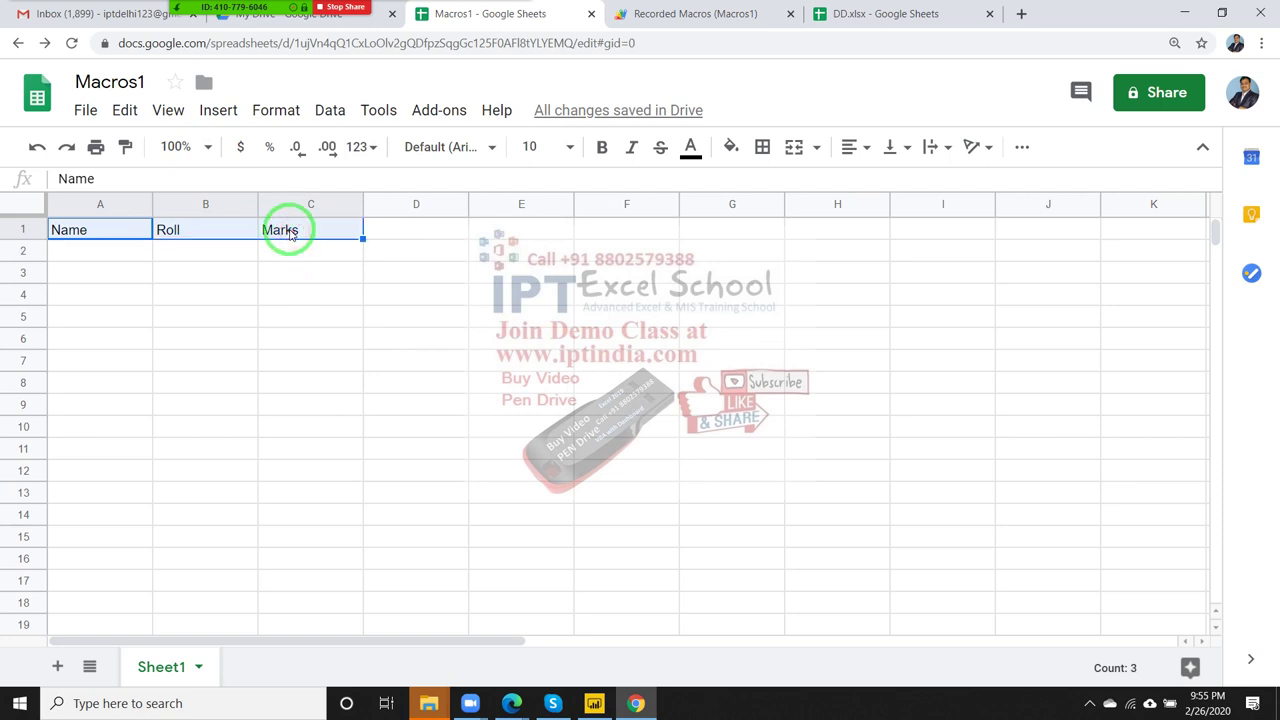
key("Delete")
left_click(312, 382)
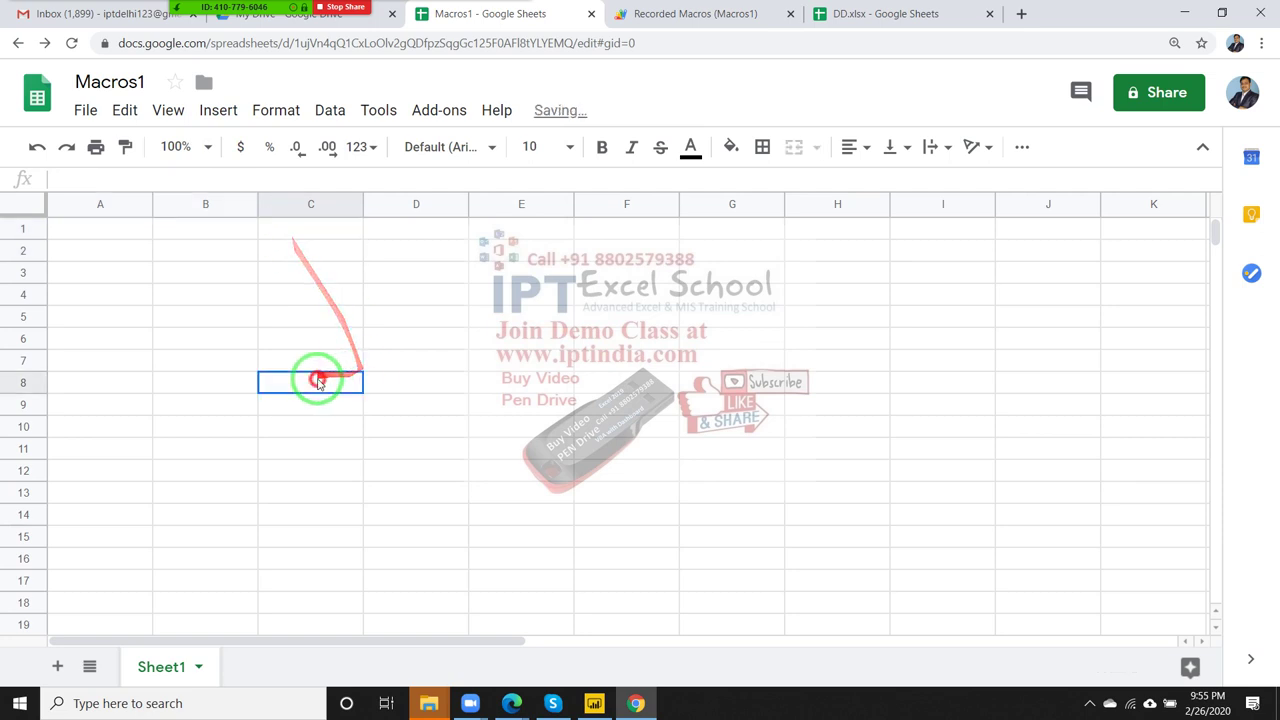
Step: Insert a new blank drawing via Insert > Drawing
left_click(220, 111)
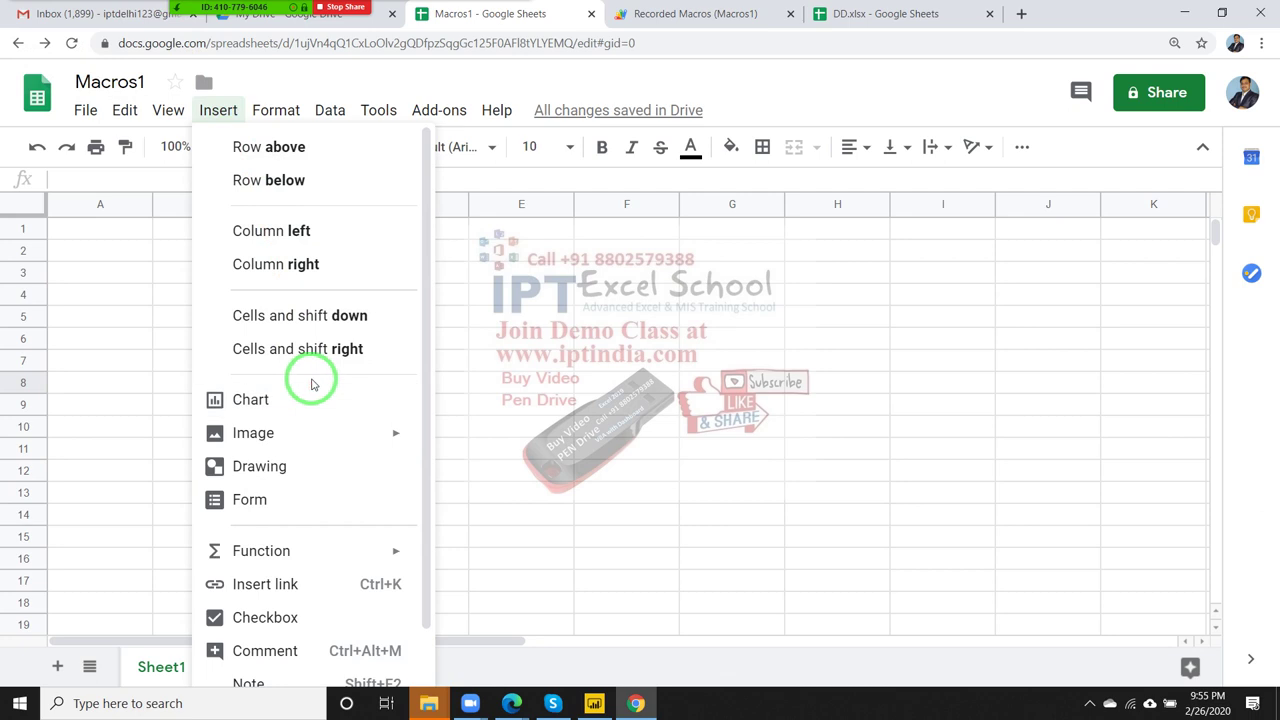
mouse_move(289, 442)
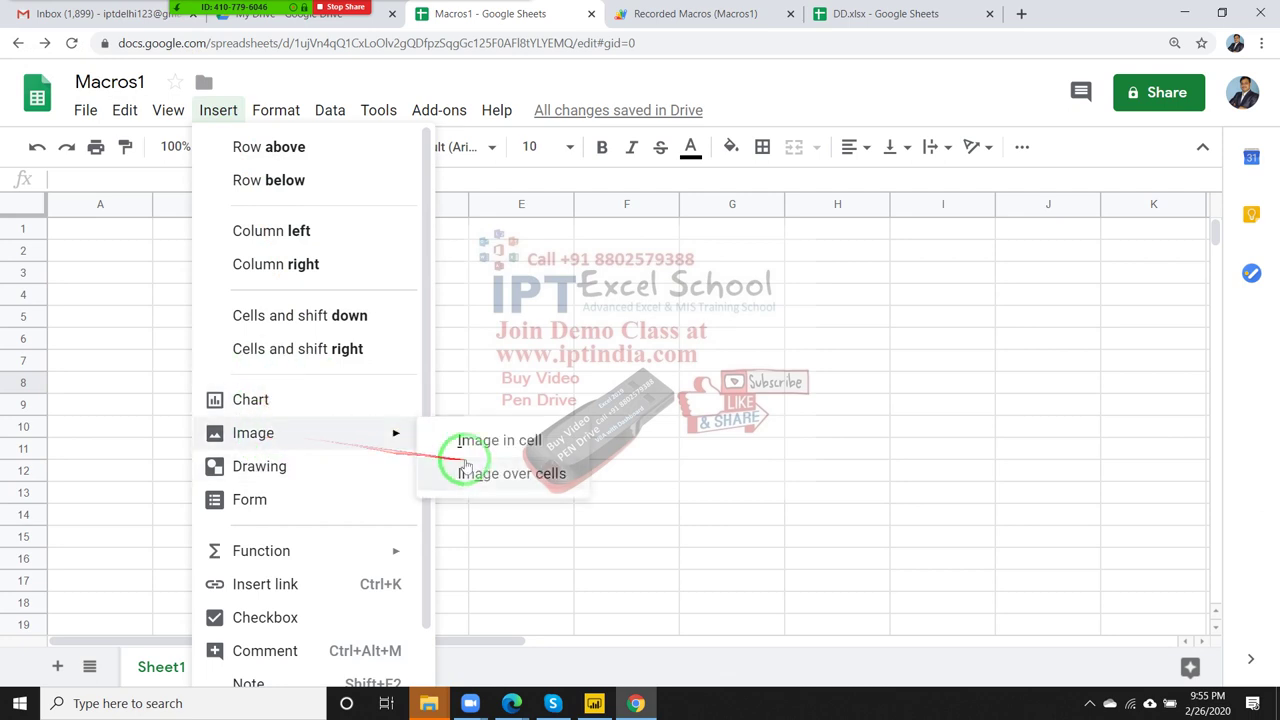
left_click(268, 466)
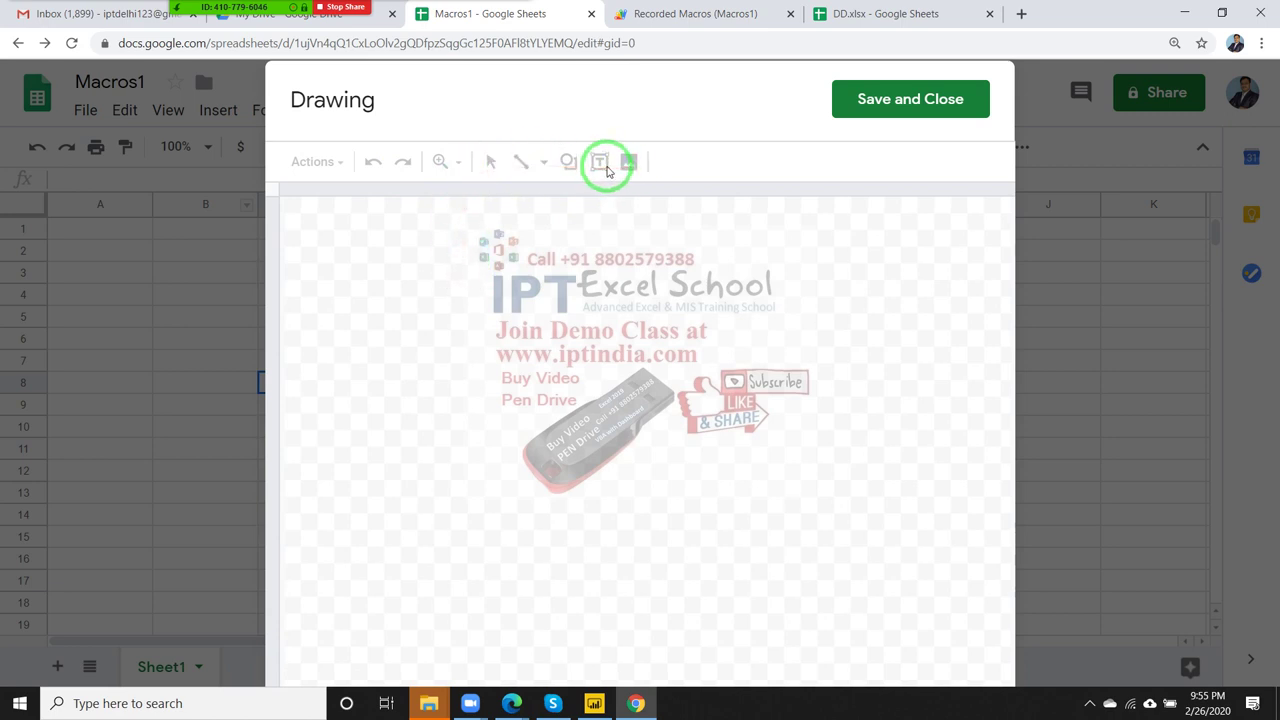
Step: Draw a rounded rectangle shape on the drawing canvas
mouse_move(577, 165)
left_mouse_down()
mouse_move(672, 176)
mouse_move(675, 295)
left_mouse_up()
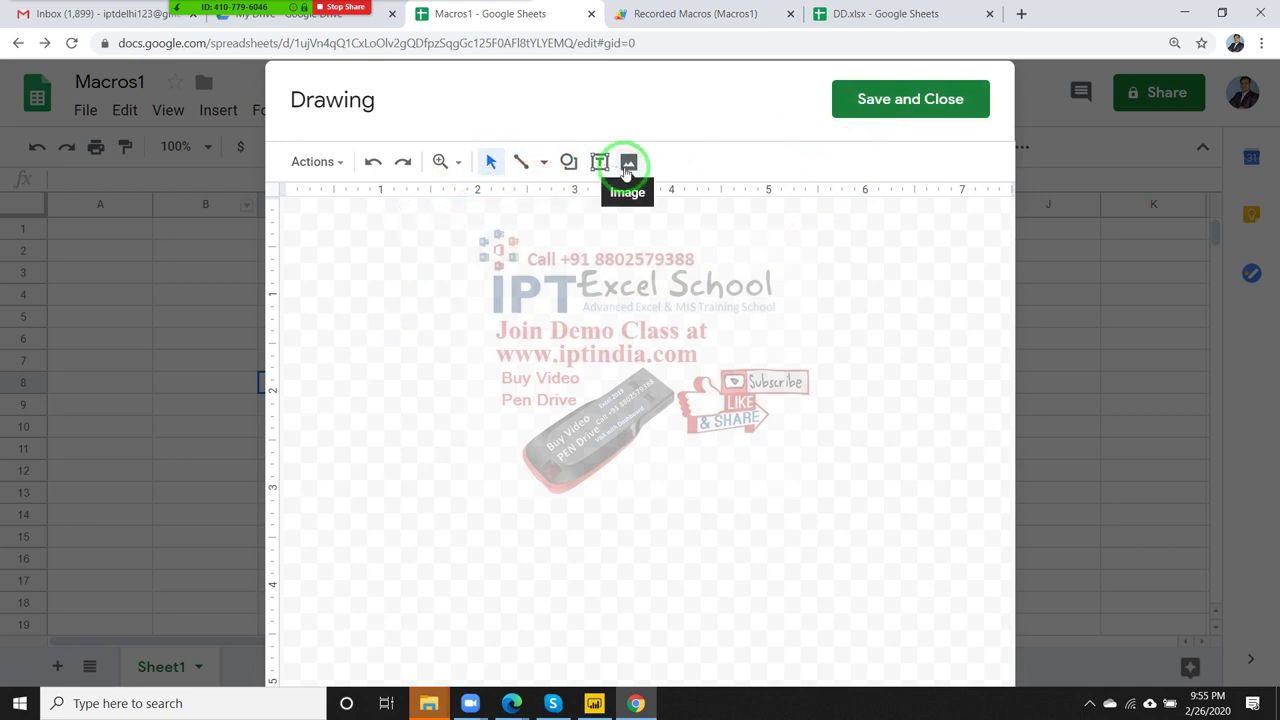
left_click(570, 165)
mouse_move(623, 210)
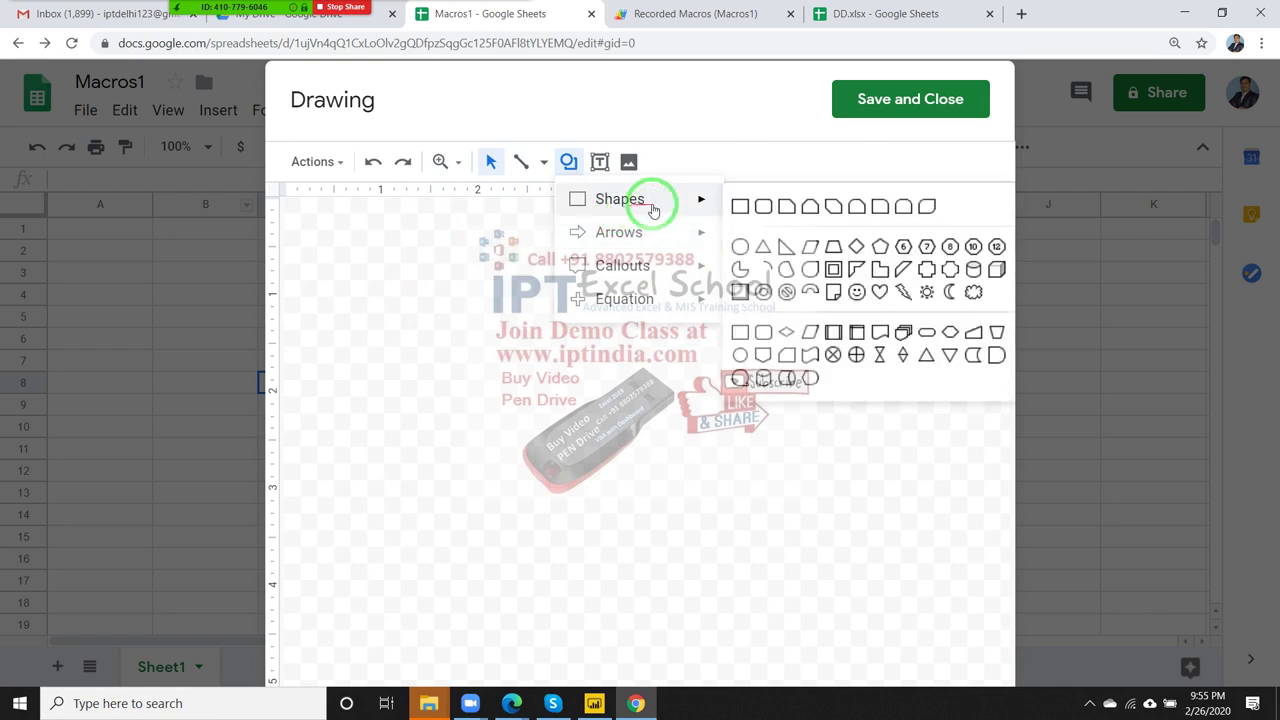
left_click(768, 218)
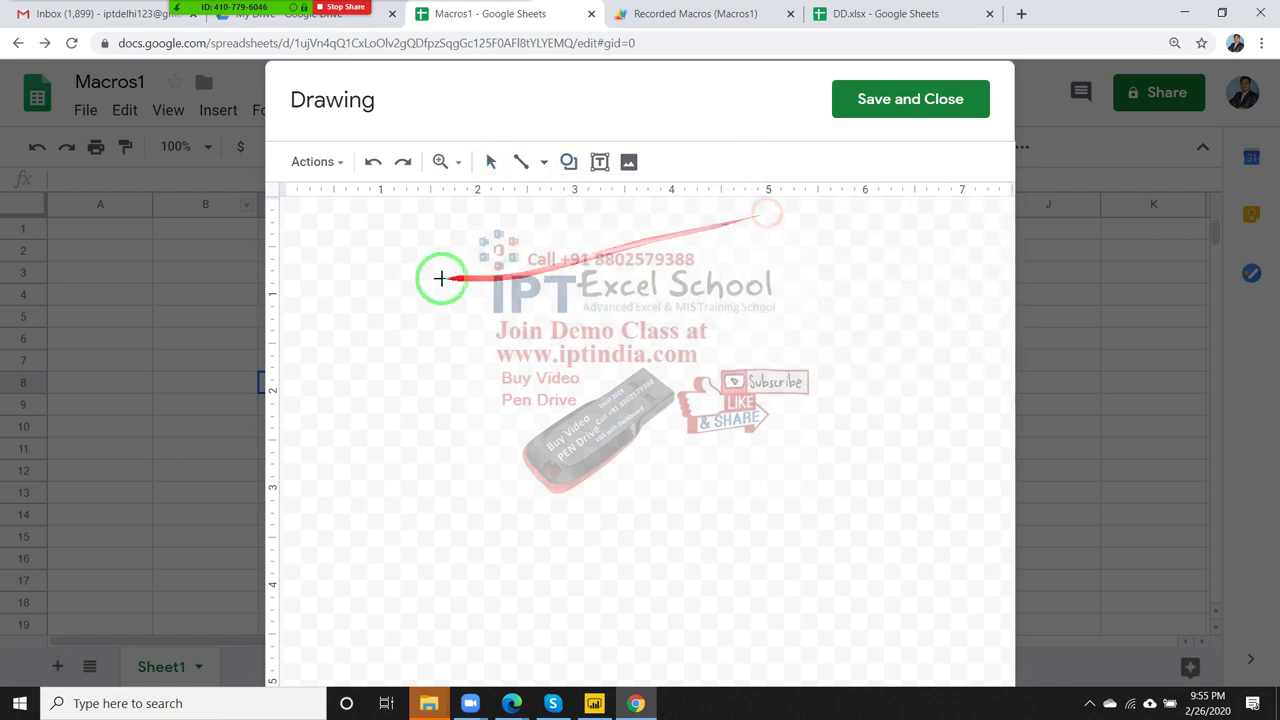
left_click_drag(415, 250, 572, 289)
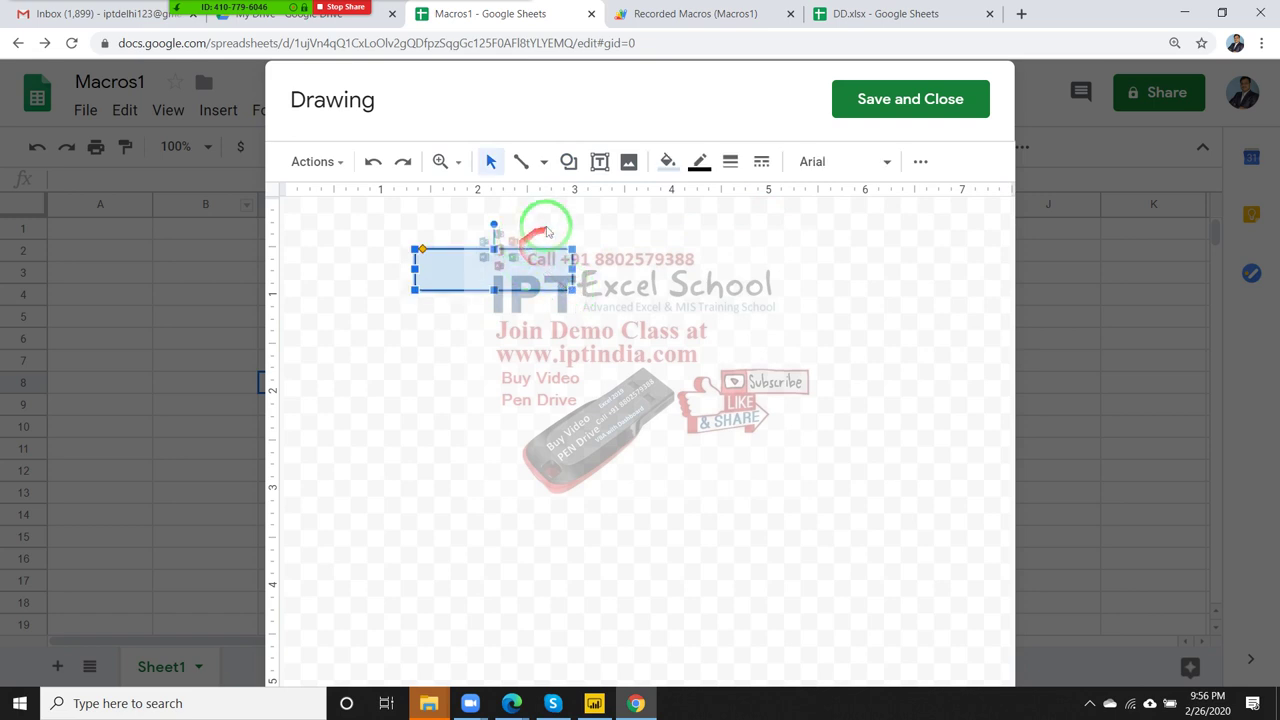
Step: Fill the rectangle with dark gray and save the drawing onto the sheet
left_click(873, 112)
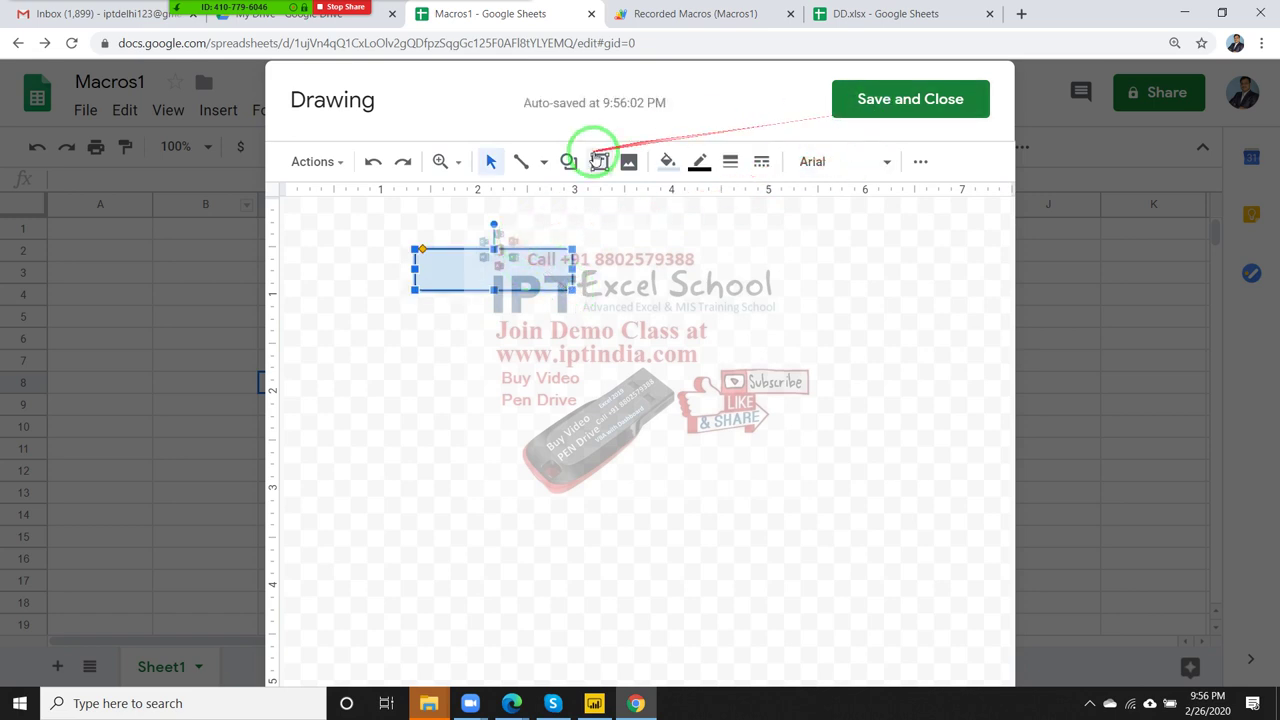
left_click(675, 175)
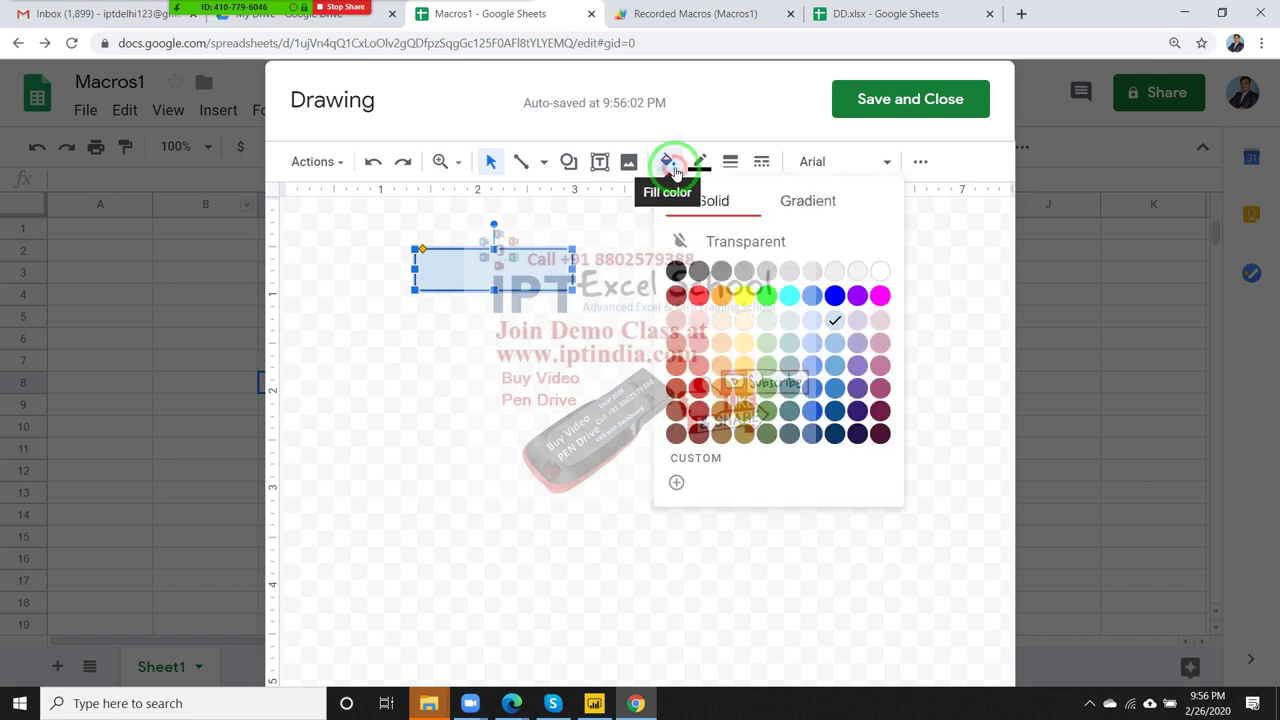
left_click(700, 272)
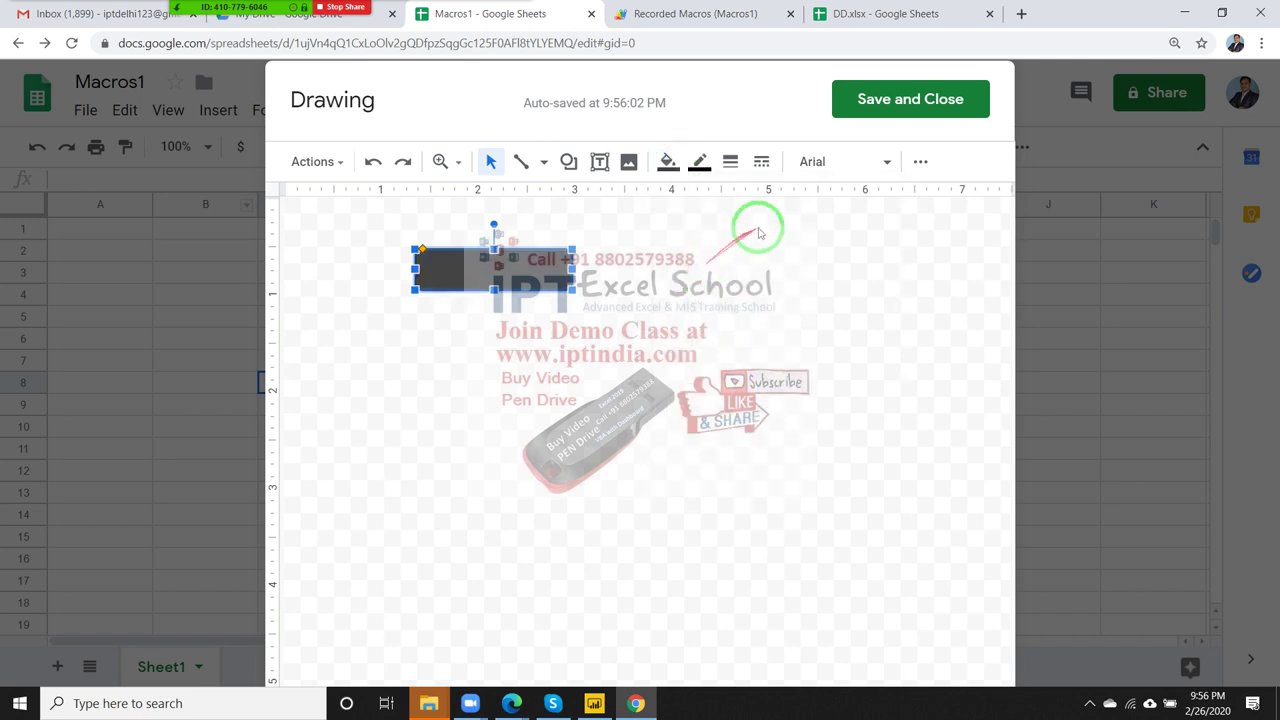
left_click(886, 106)
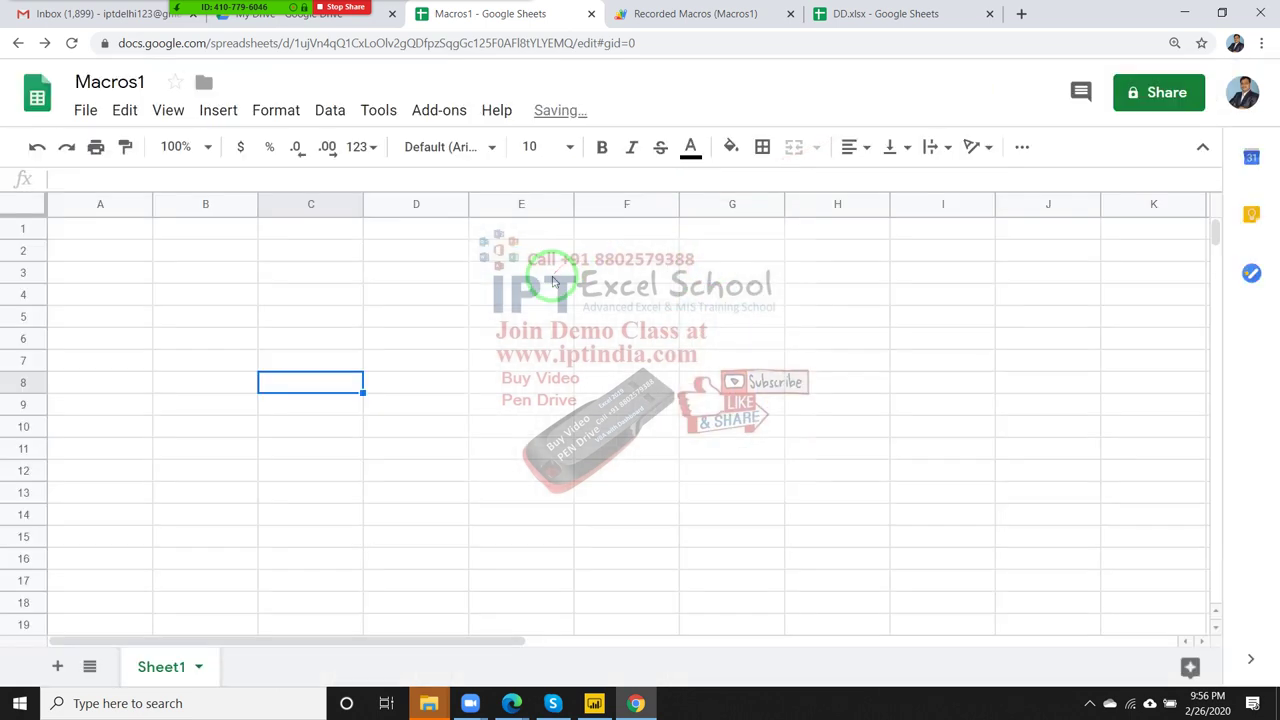
Step: Assign script M2 to the dark rectangle drawing so it becomes a button
left_click(590, 468)
left_click(352, 398)
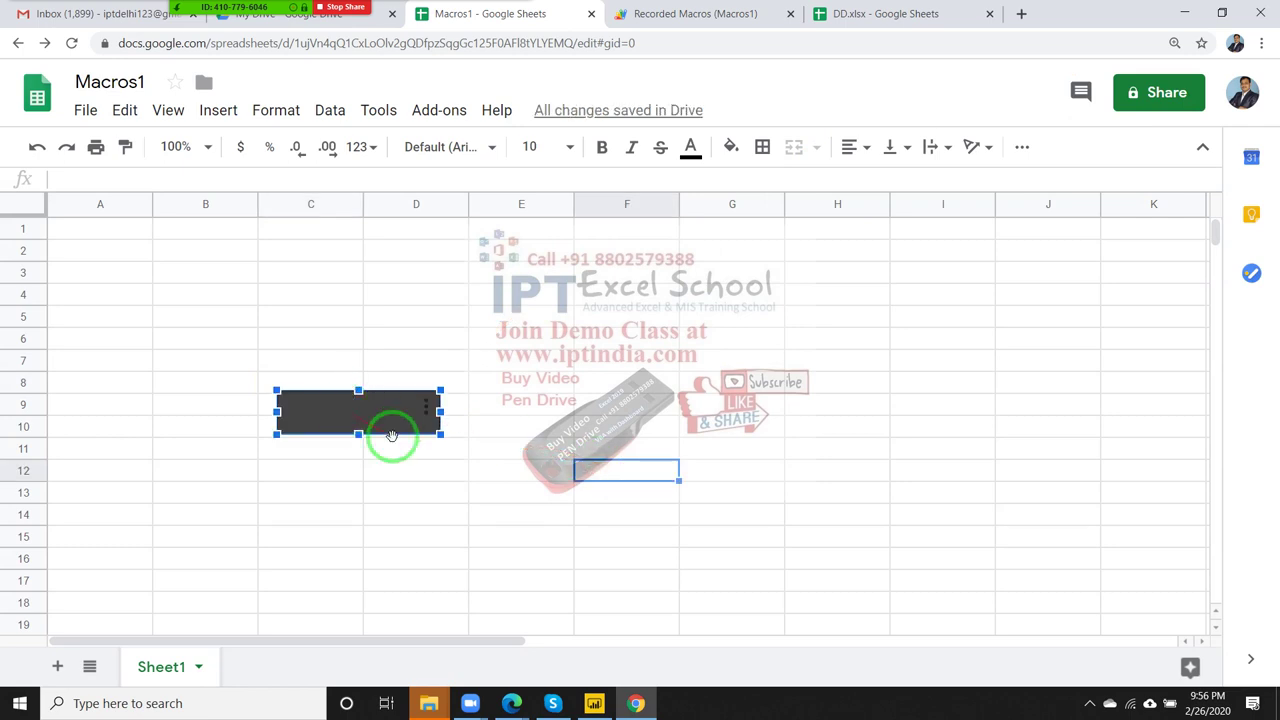
left_click(428, 410)
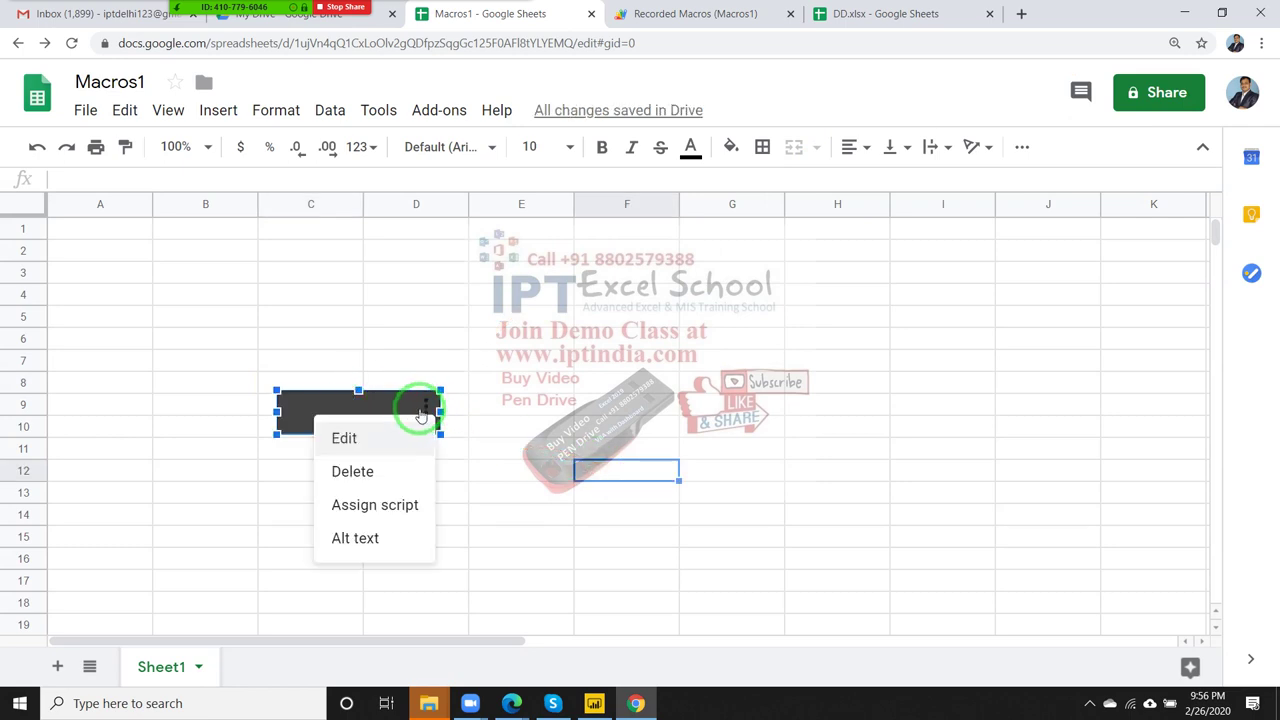
left_click(370, 507)
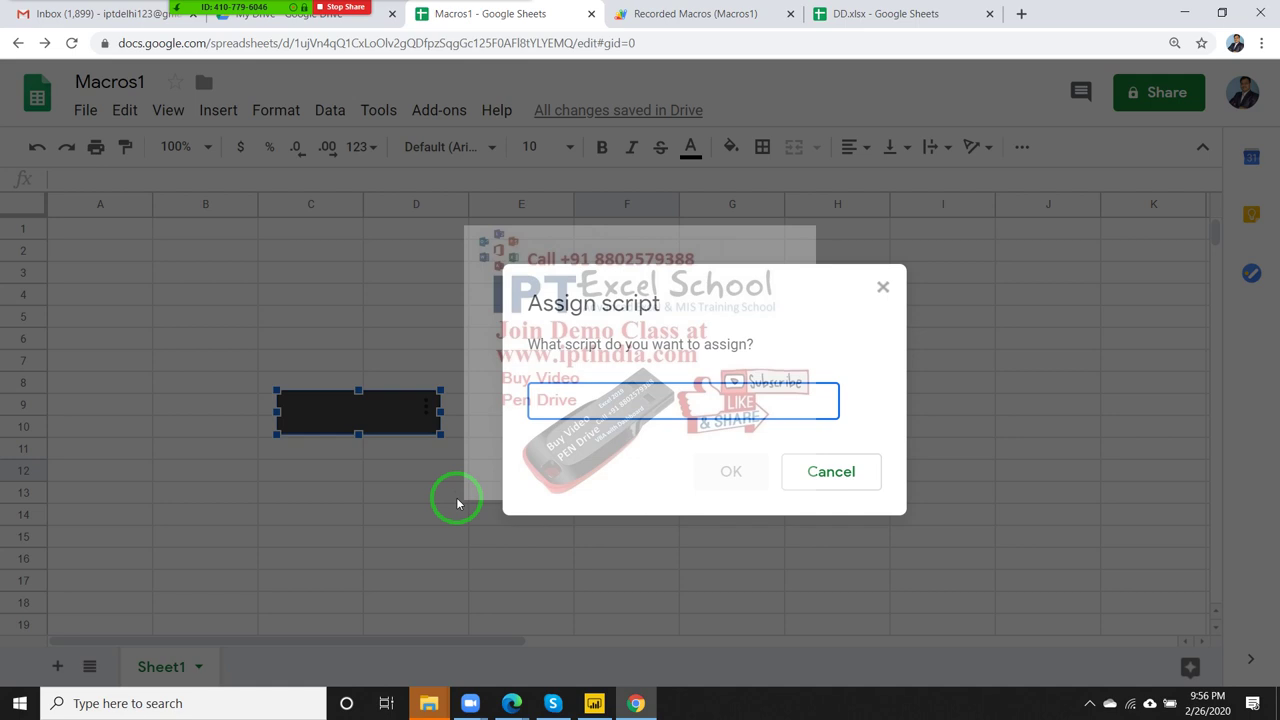
type("M2")
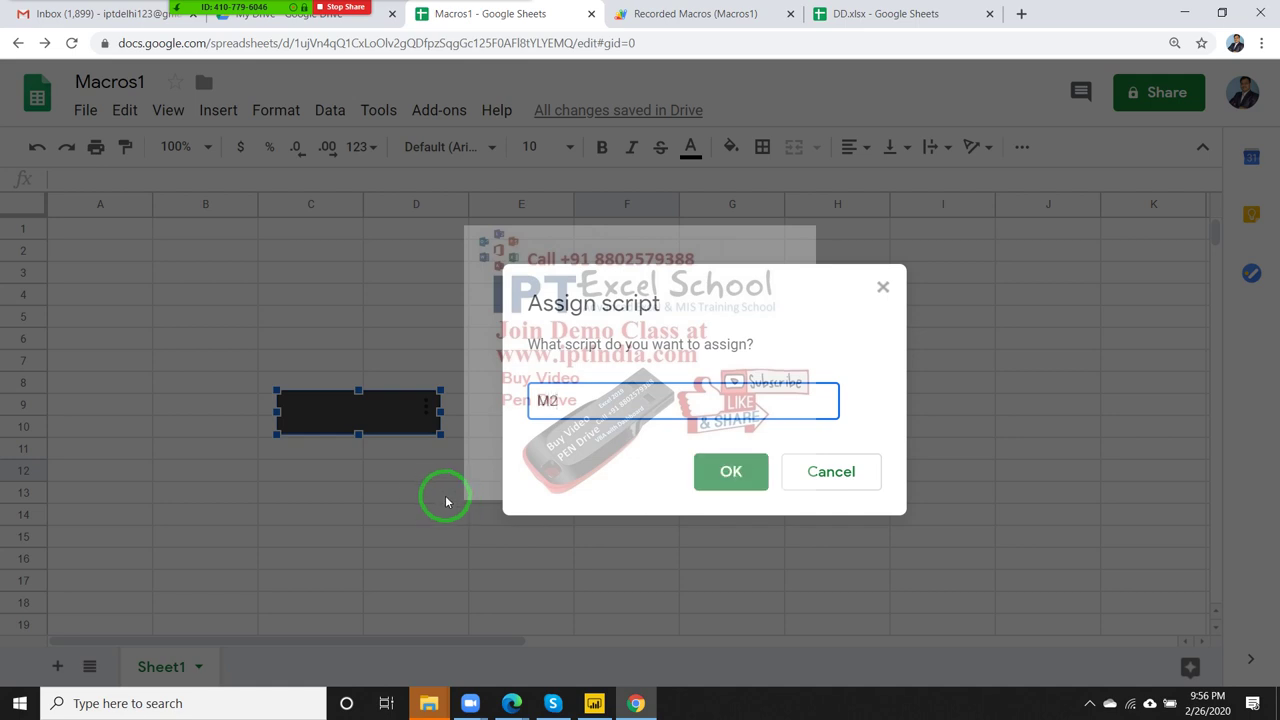
left_click(726, 472)
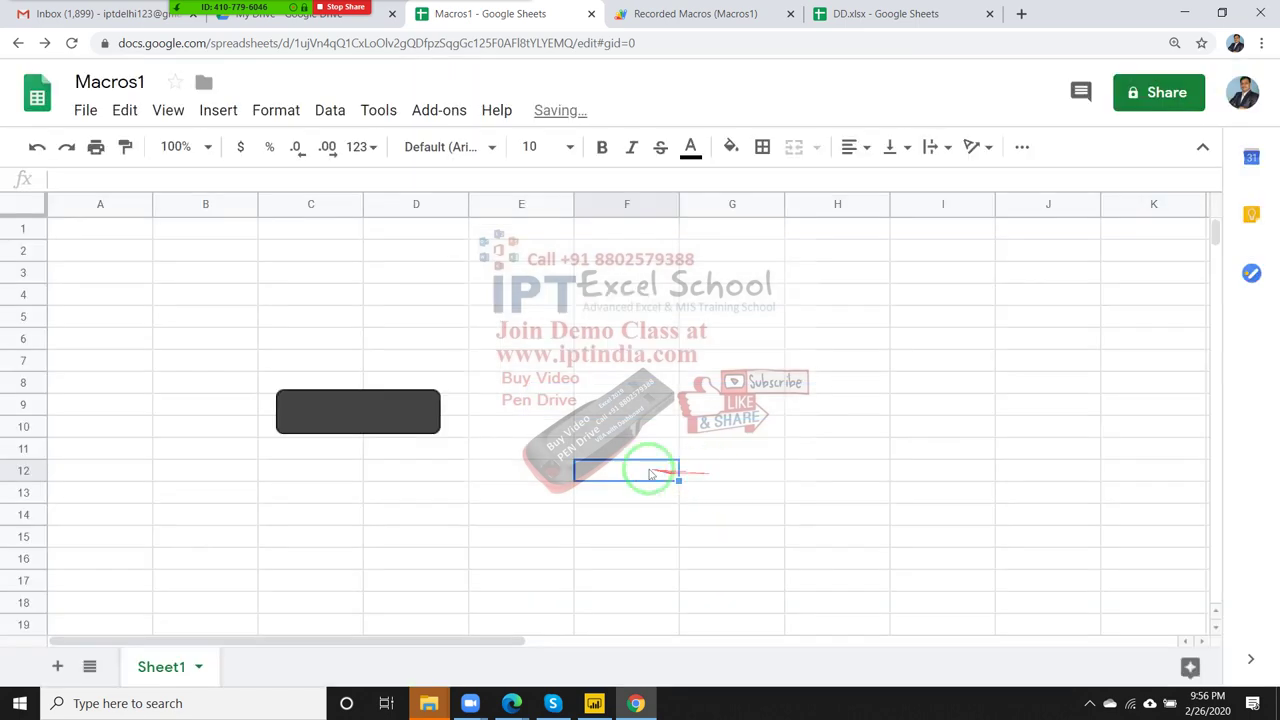
left_click(525, 383)
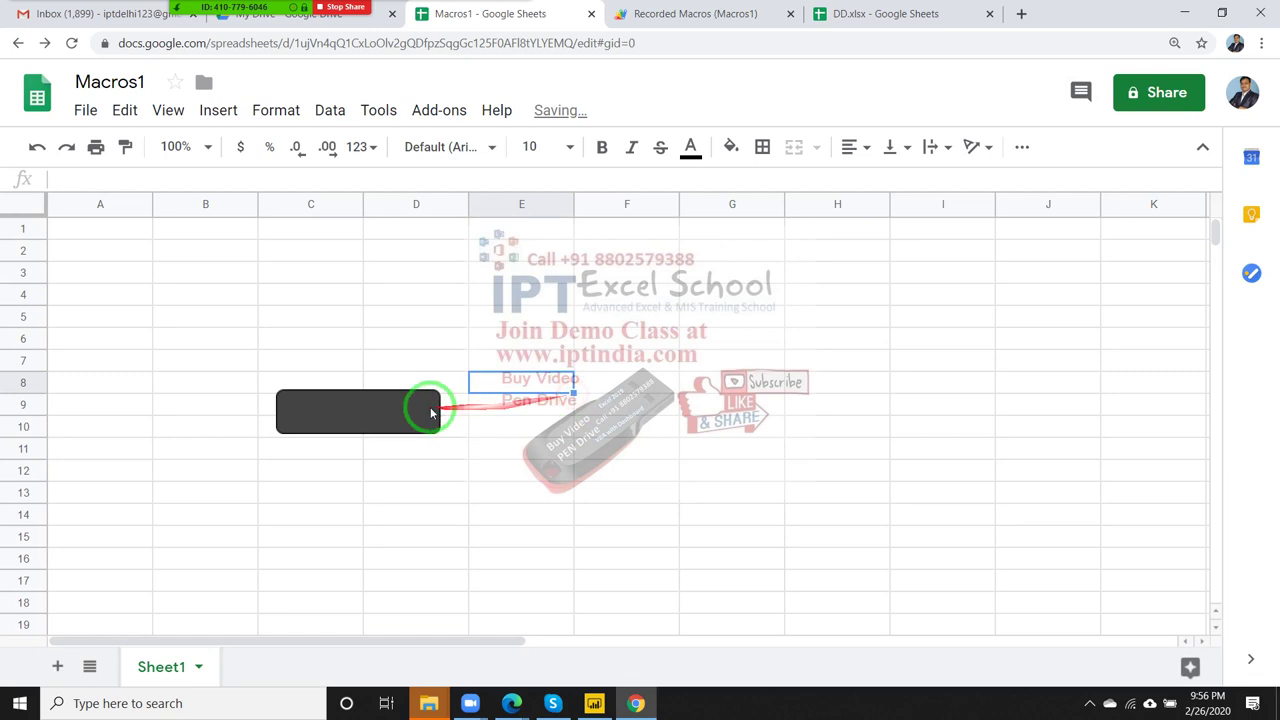
Step: Run M2 from the dark button, then clear the Name, Roll, Marks headers in B1:D1
left_click(362, 424)
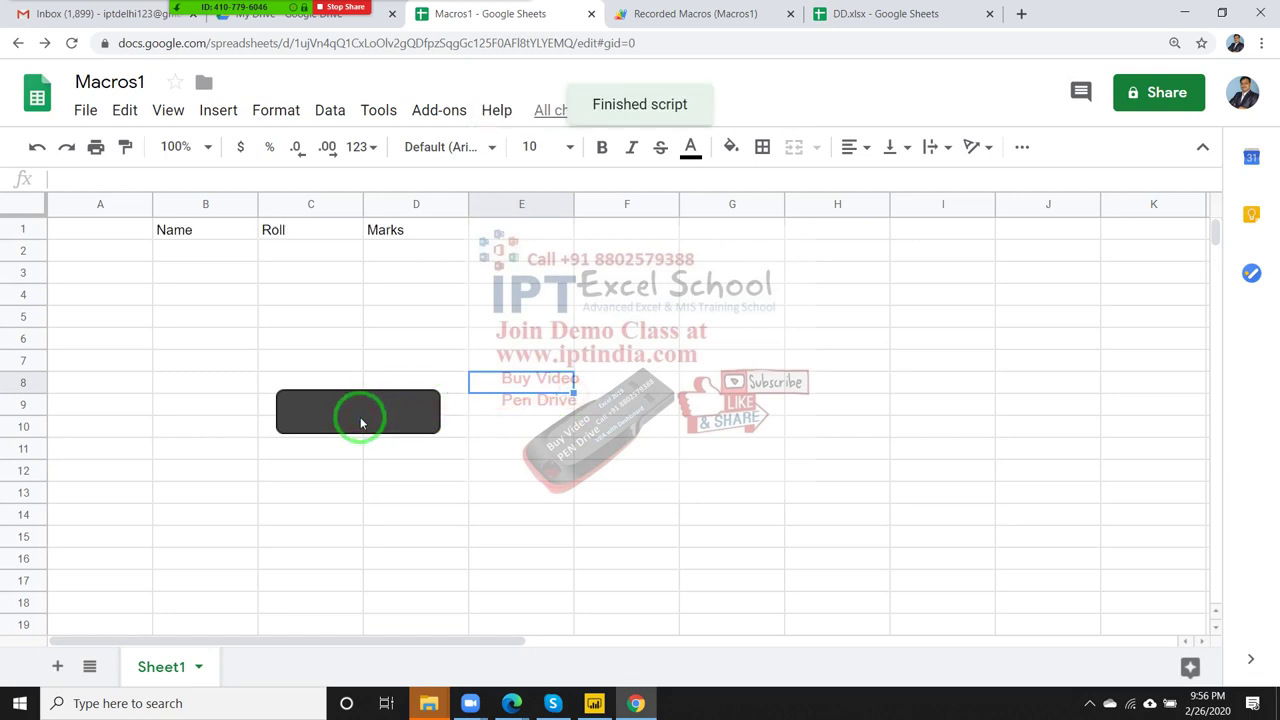
left_click(362, 424)
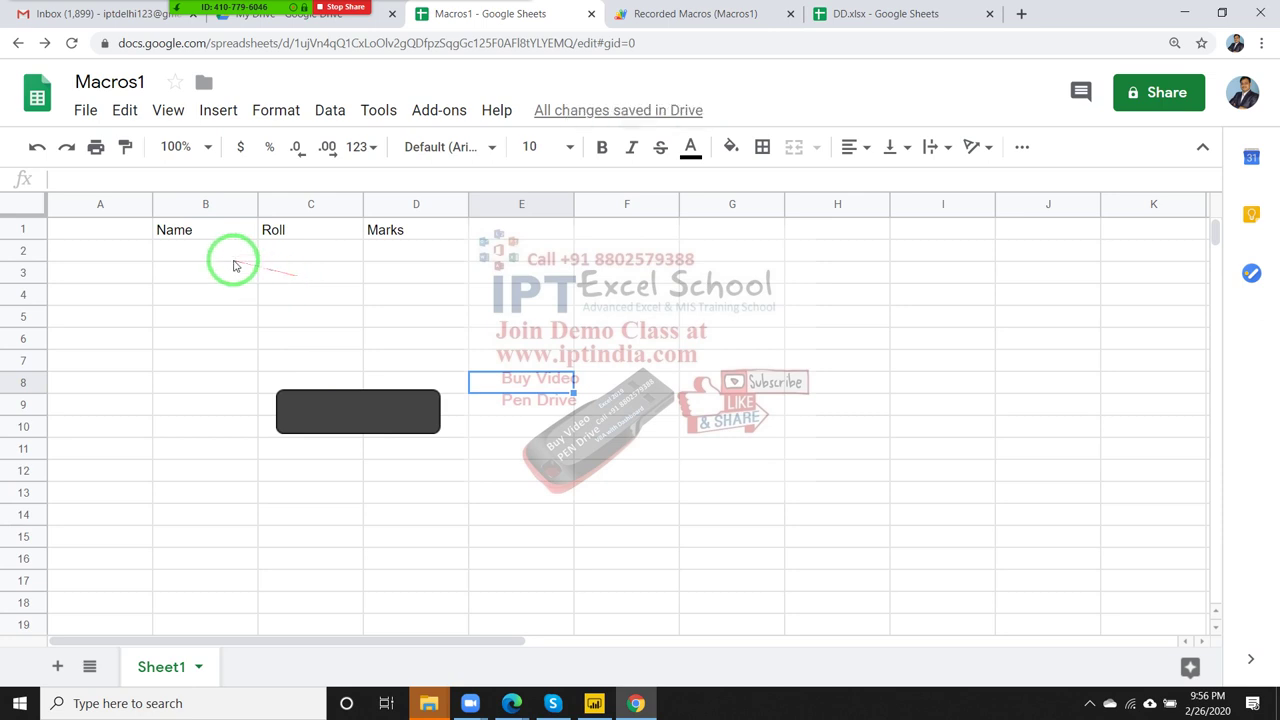
left_click(223, 250)
left_click(216, 233)
left_click_drag(216, 233, 380, 242)
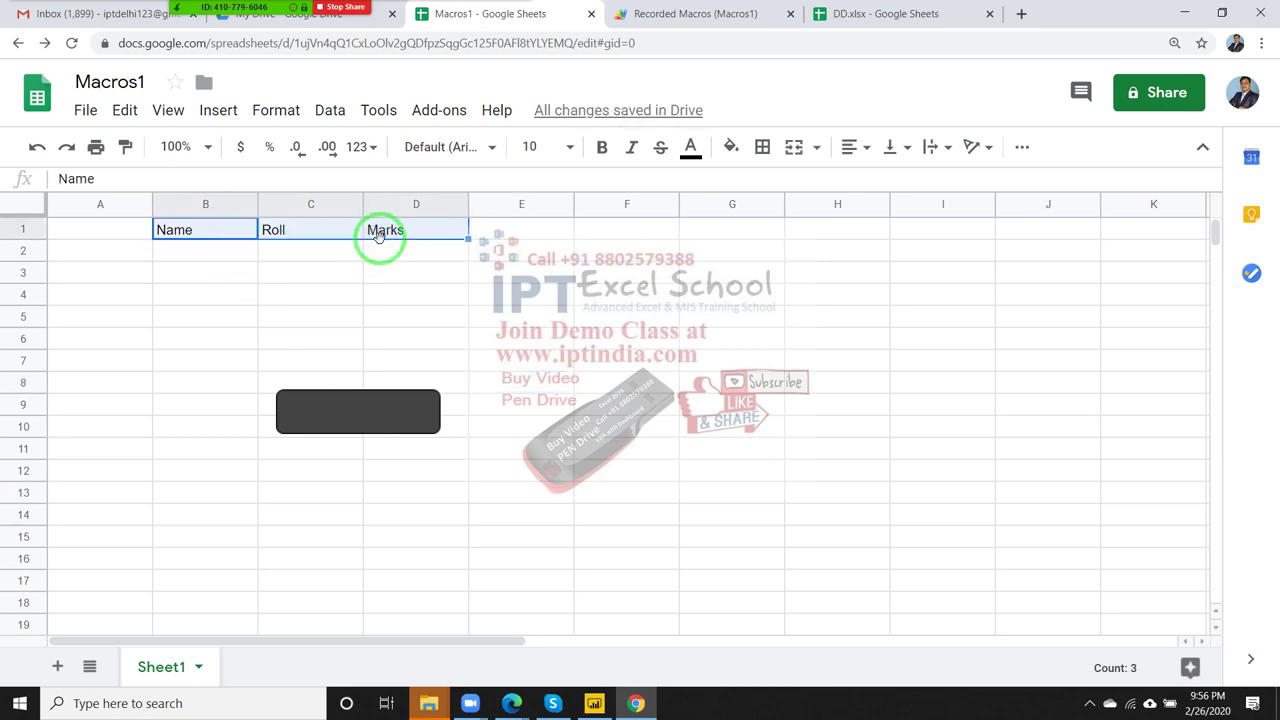
left_click(223, 252)
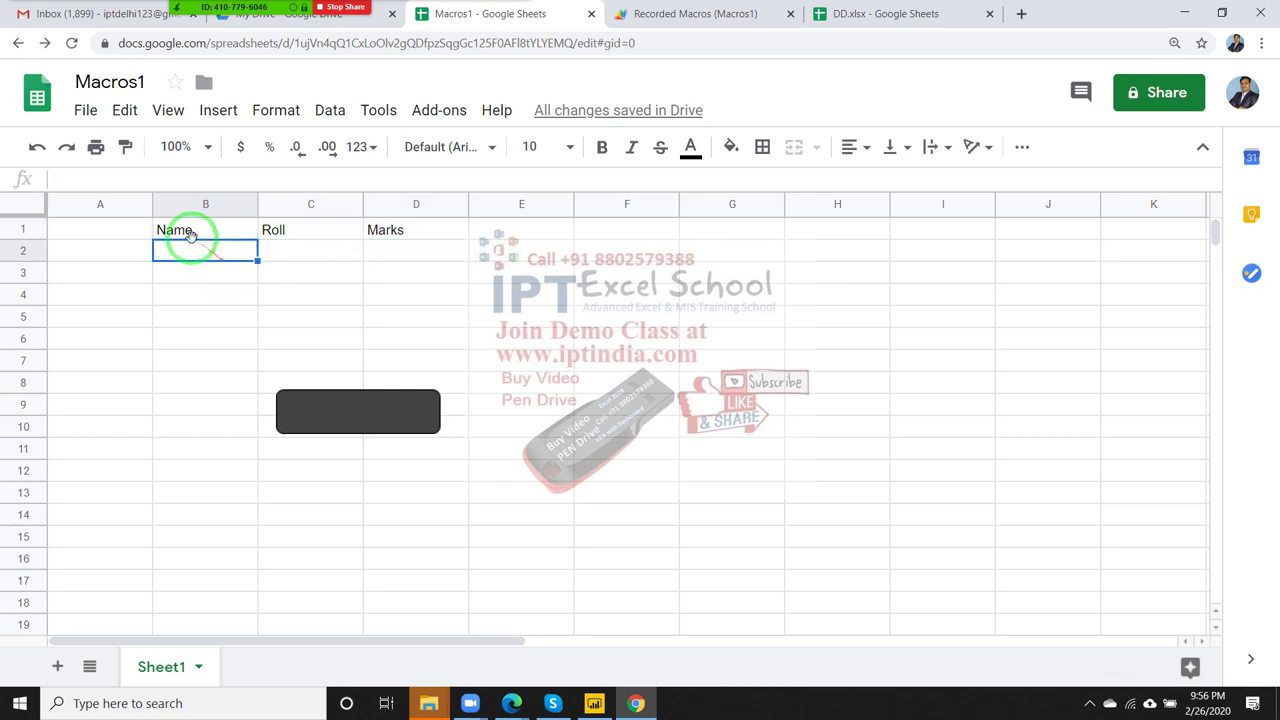
left_click(205, 232)
left_click_drag(205, 232, 378, 240)
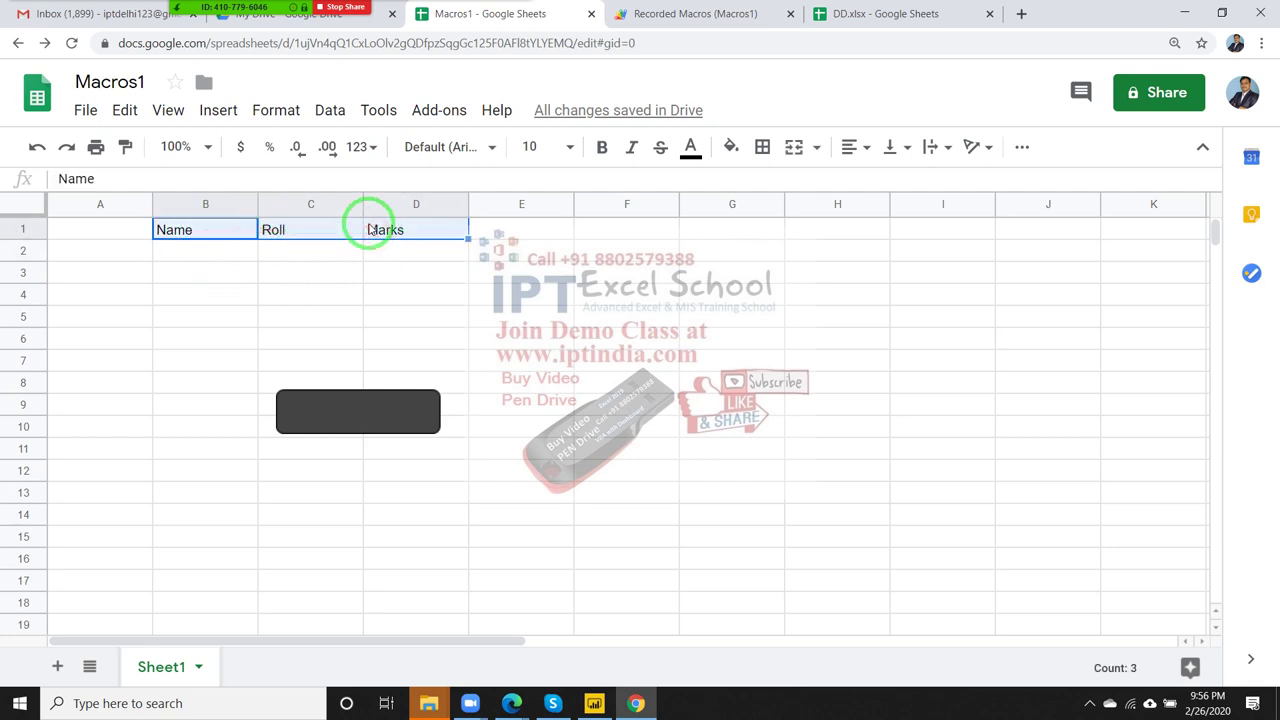
key("Delete")
Step: Run the button once more and delete the rewritten B1:D1 headers again
left_click(140, 229)
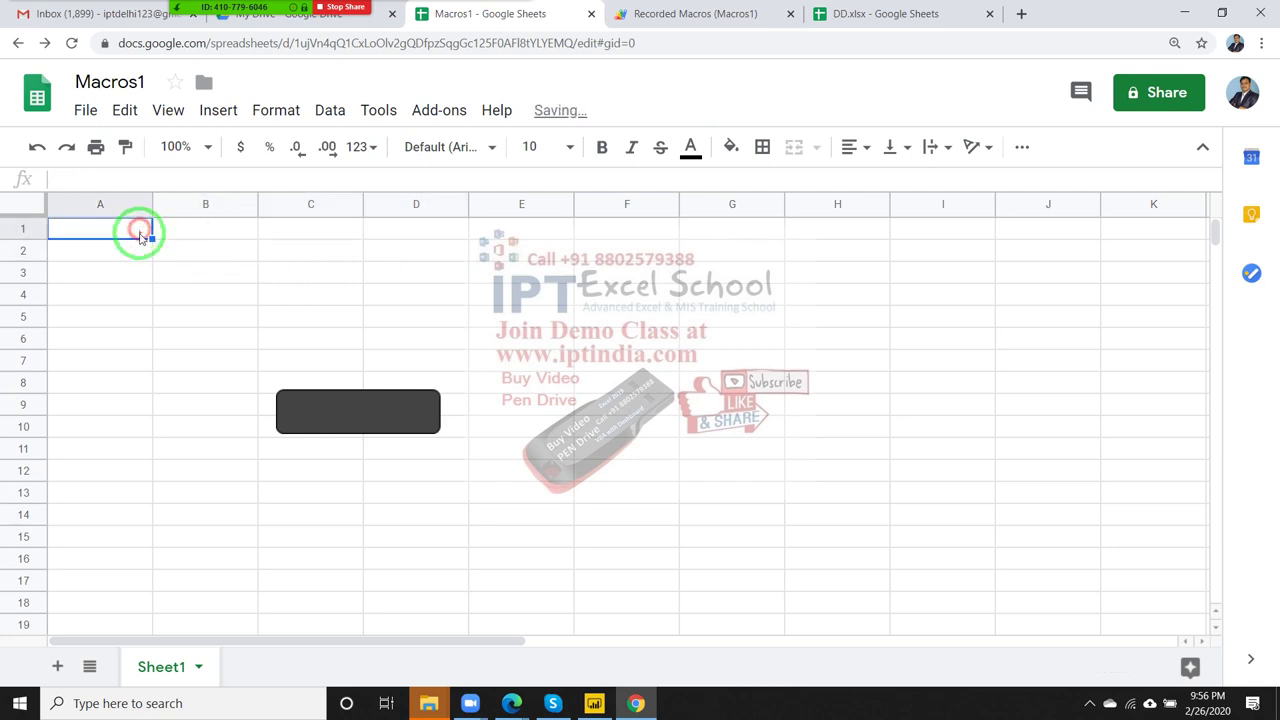
left_click(353, 425)
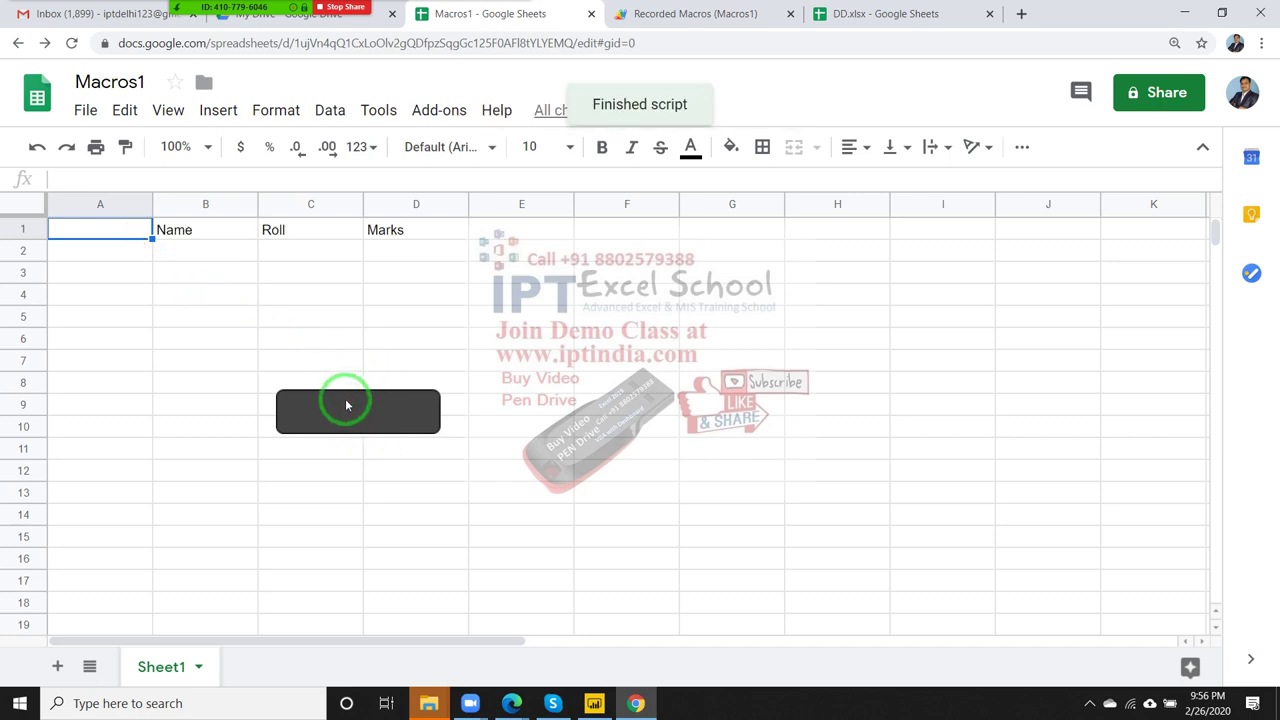
left_click(263, 320)
left_click_drag(193, 237, 382, 240)
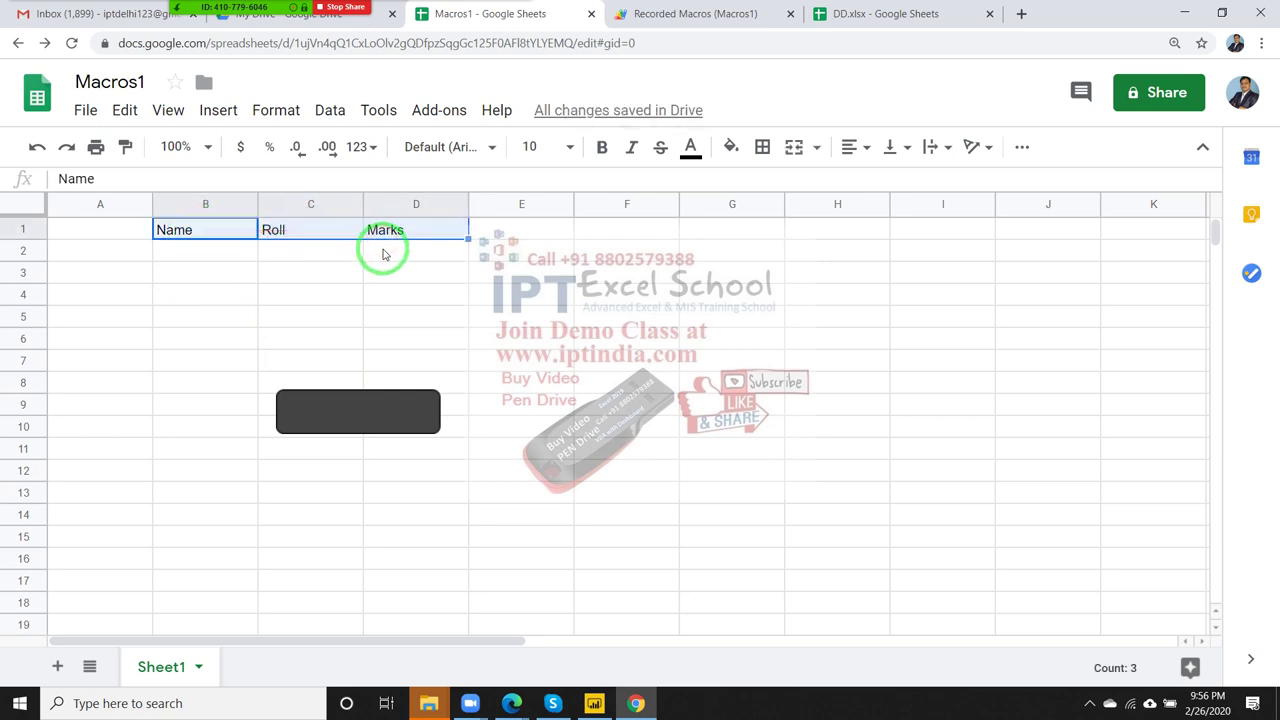
key("Delete")
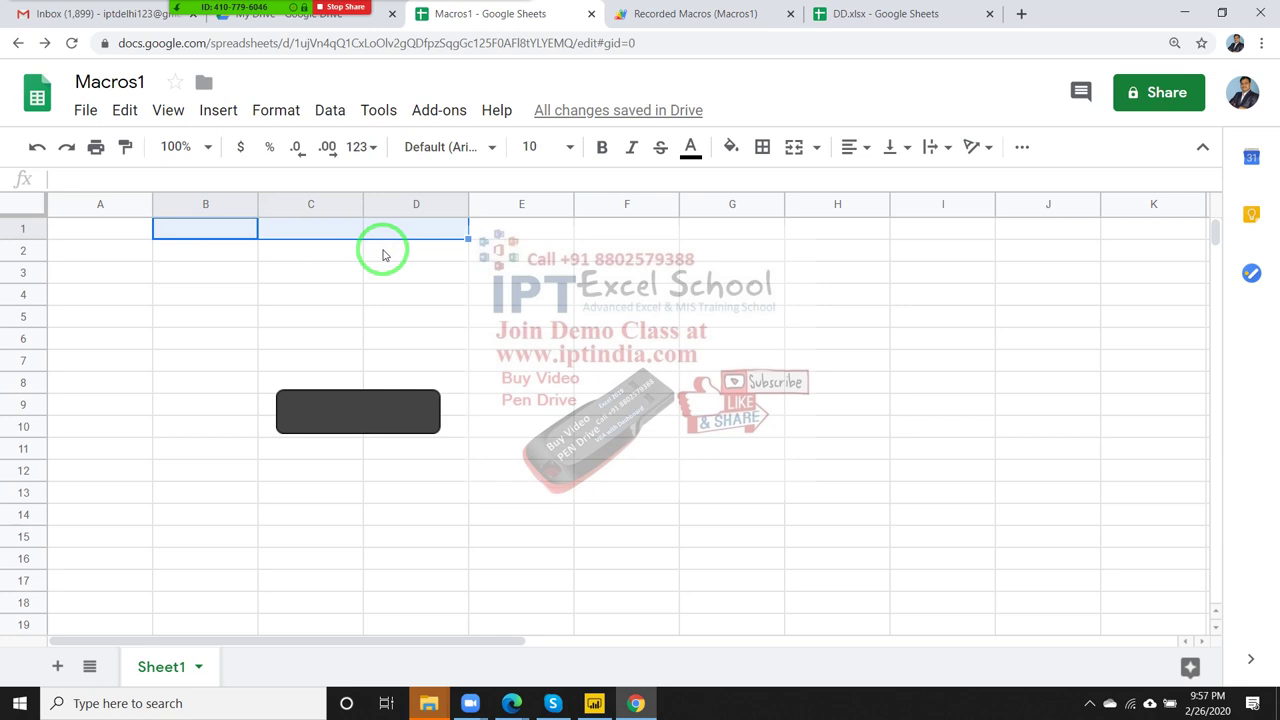
left_click(228, 314)
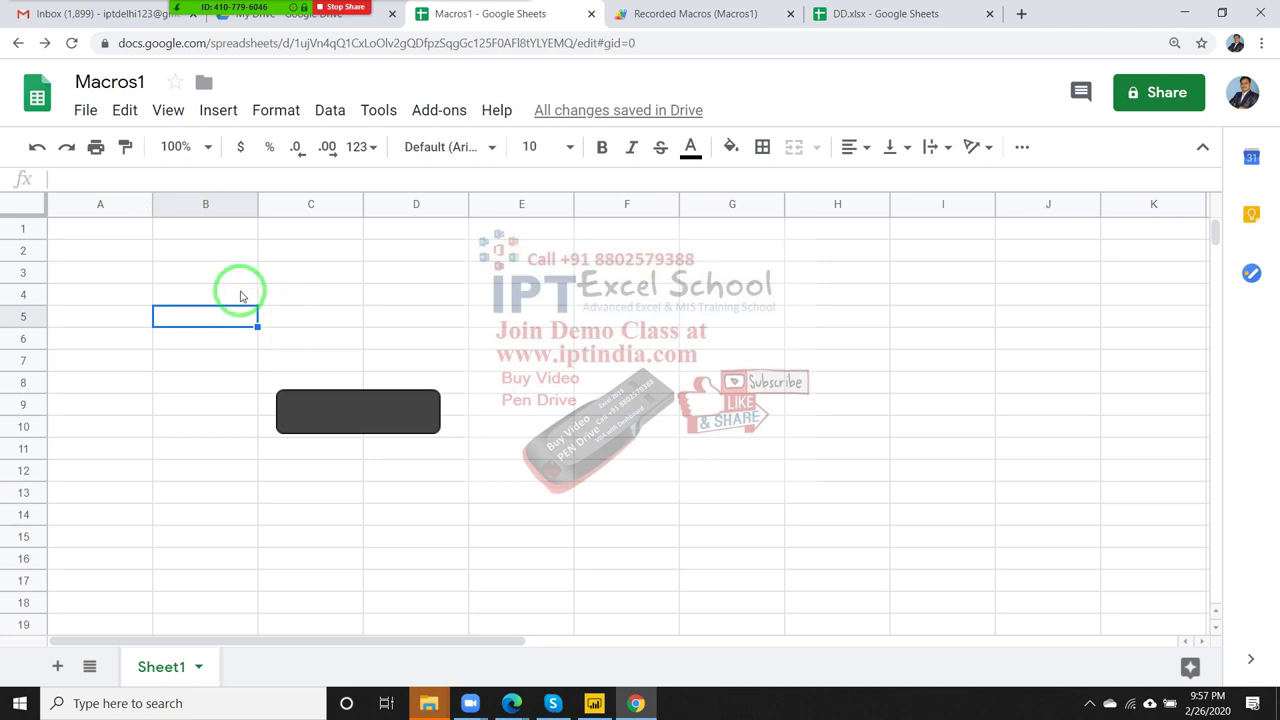
Step: Review the M1 and M2 function code in Recorded Macros, then return to Macros1
left_click(657, 18)
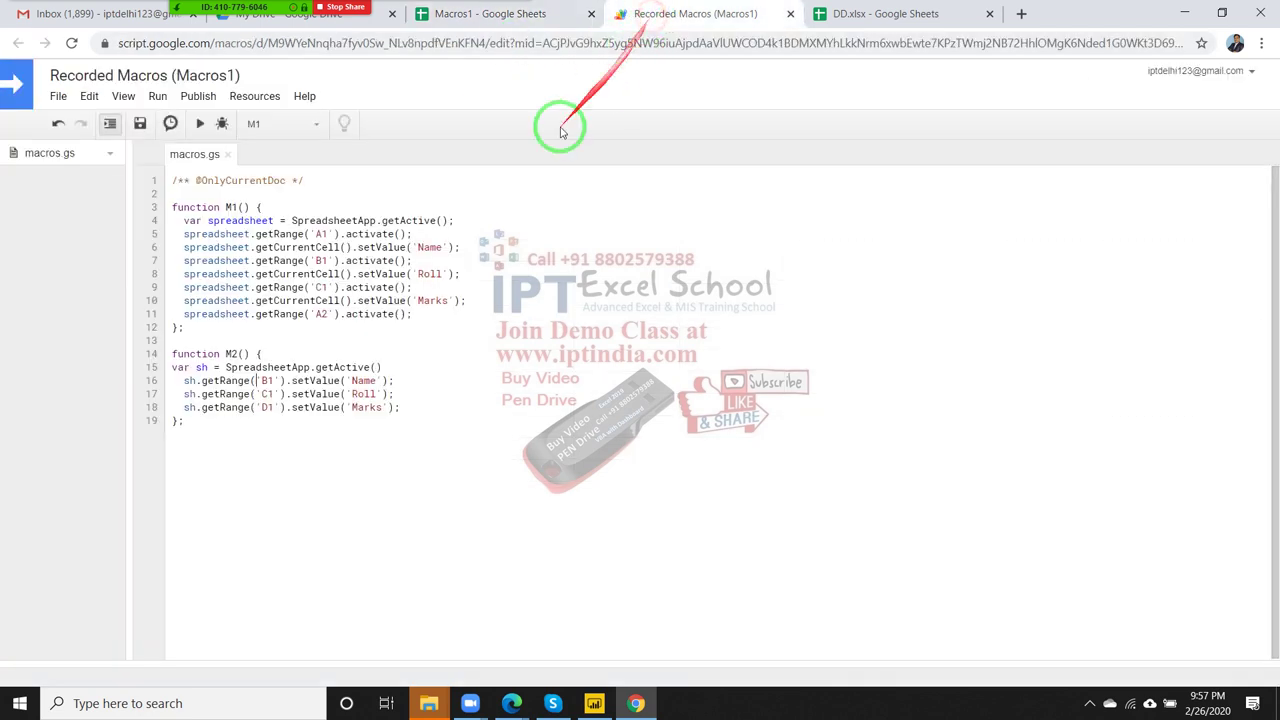
left_click_drag(184, 327, 168, 206)
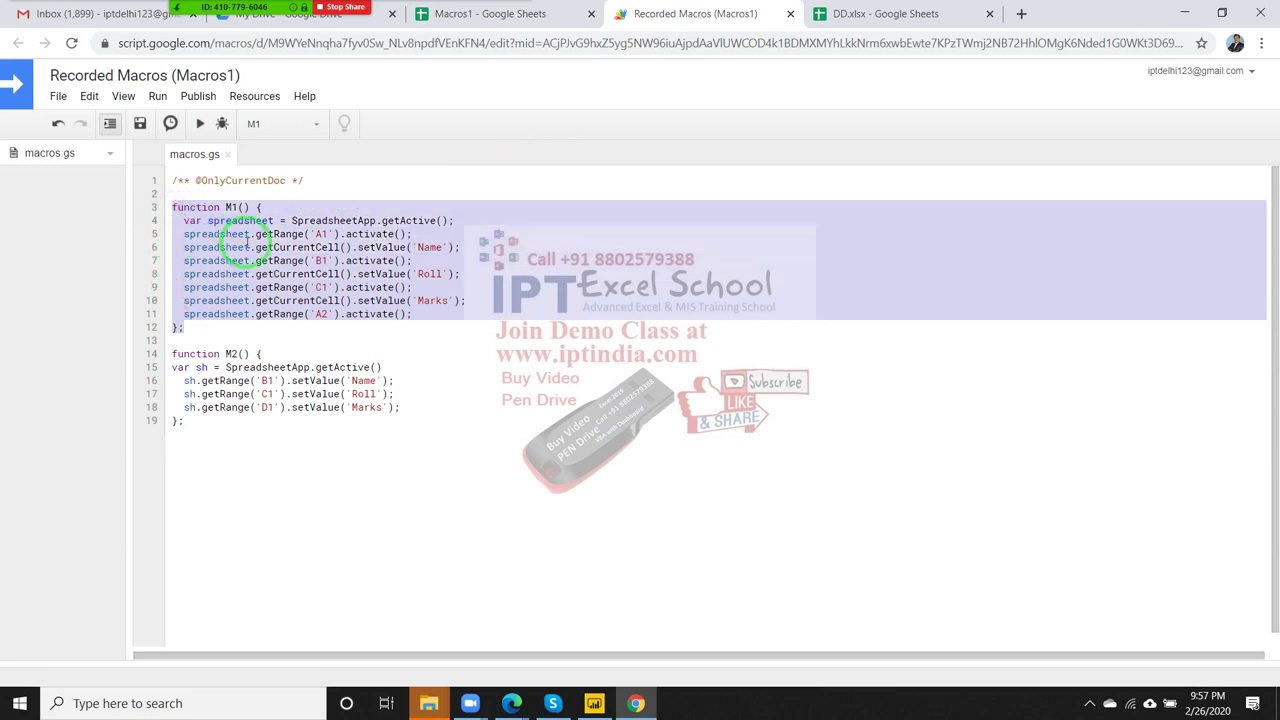
left_click(500, 350)
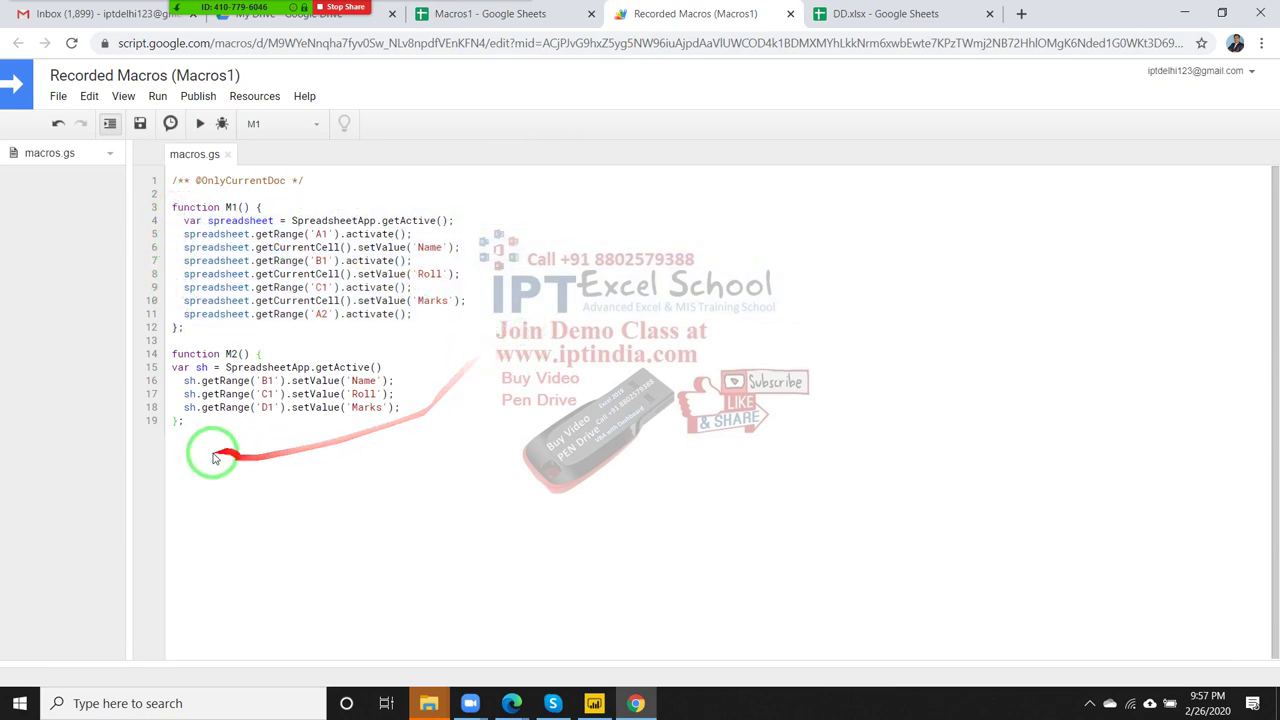
left_click_drag(190, 432, 179, 366)
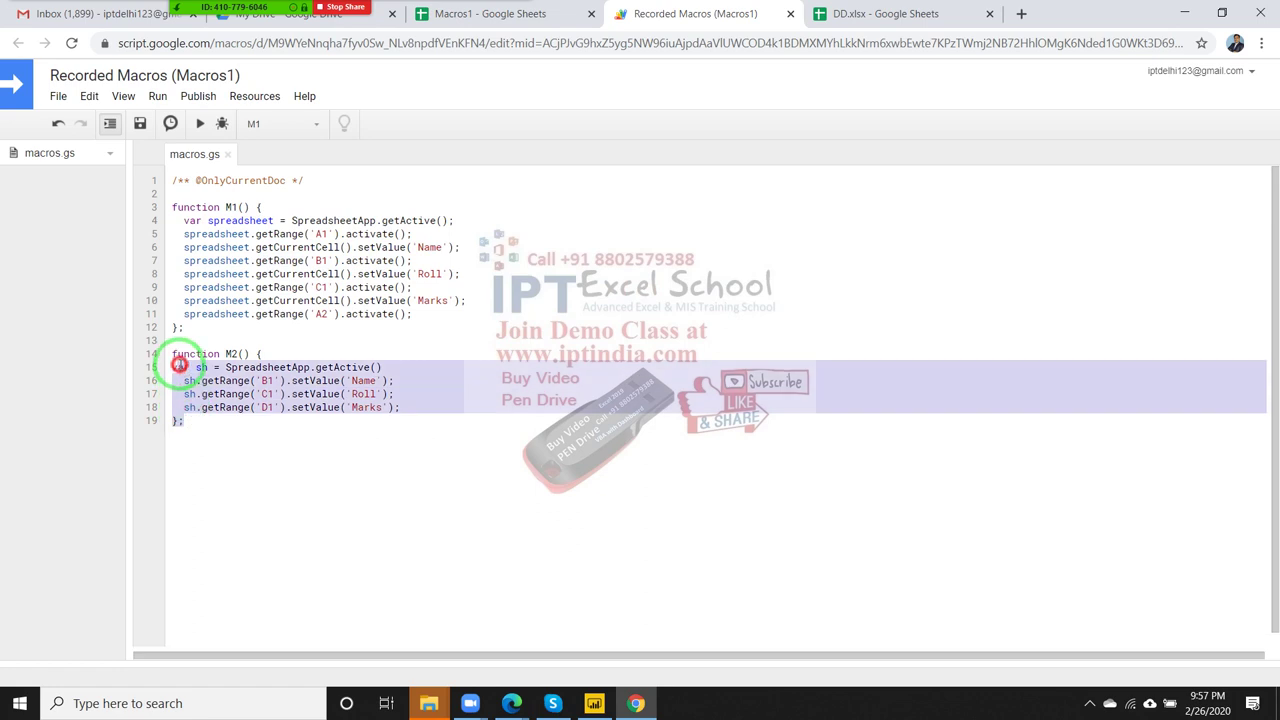
left_click(371, 443)
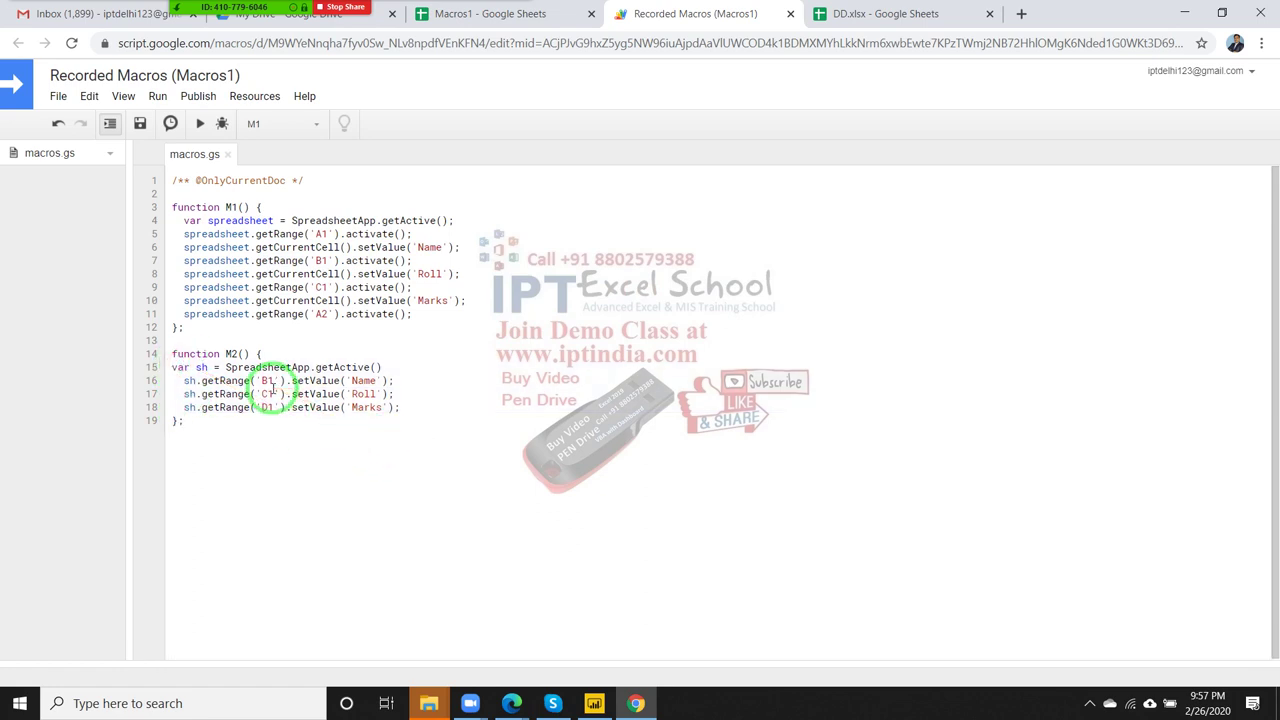
left_click(521, 16)
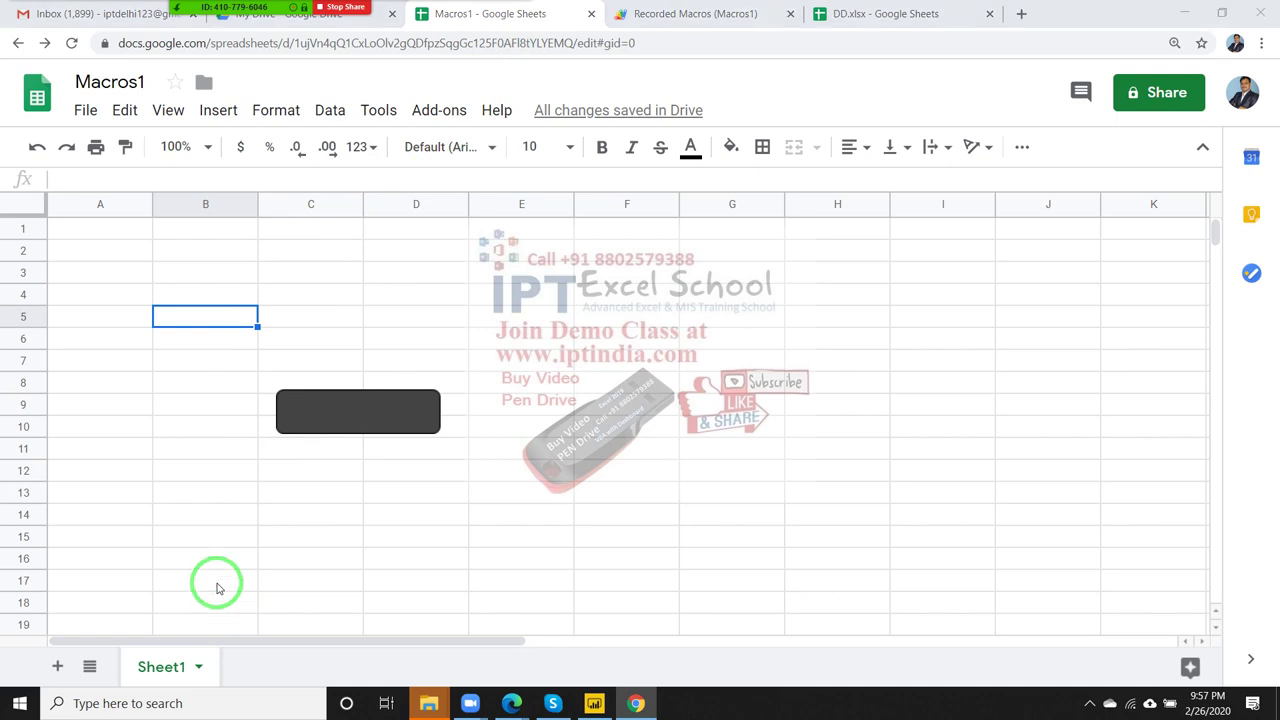
Step: Enter 85 in A1, 25 in A2 and 96 in A3
left_click(205, 295)
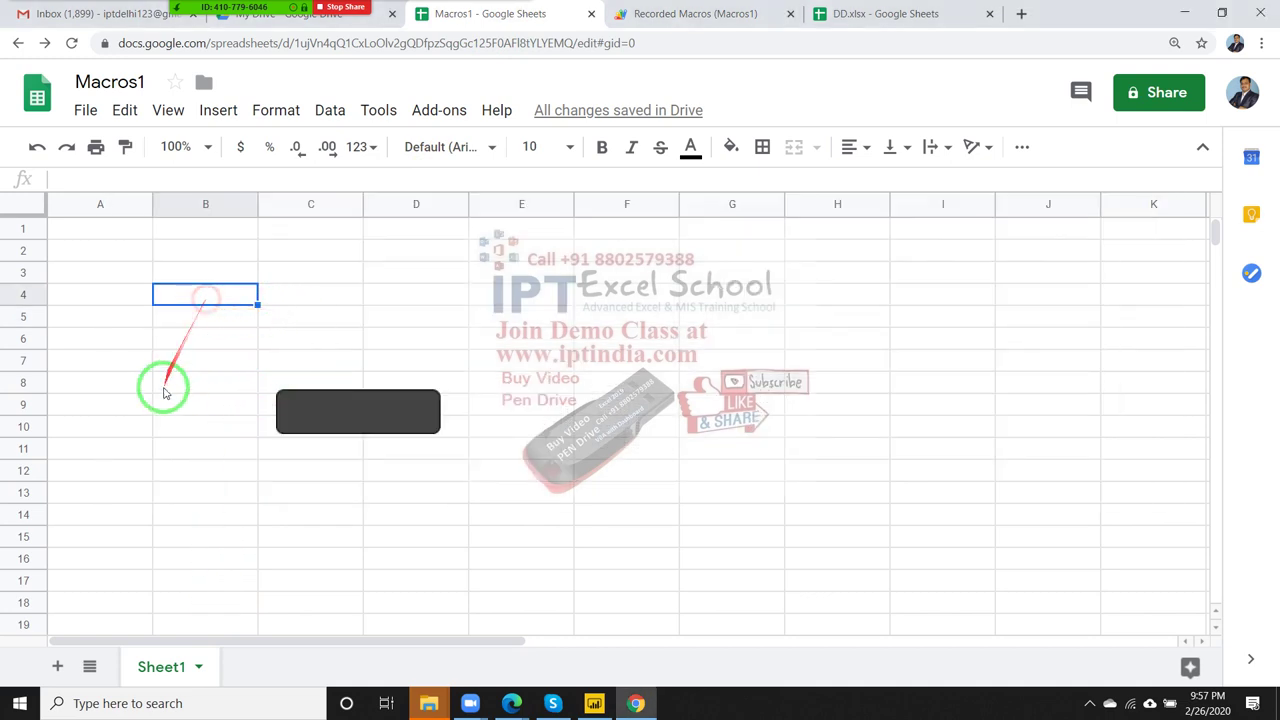
left_click(162, 384)
left_click(117, 236)
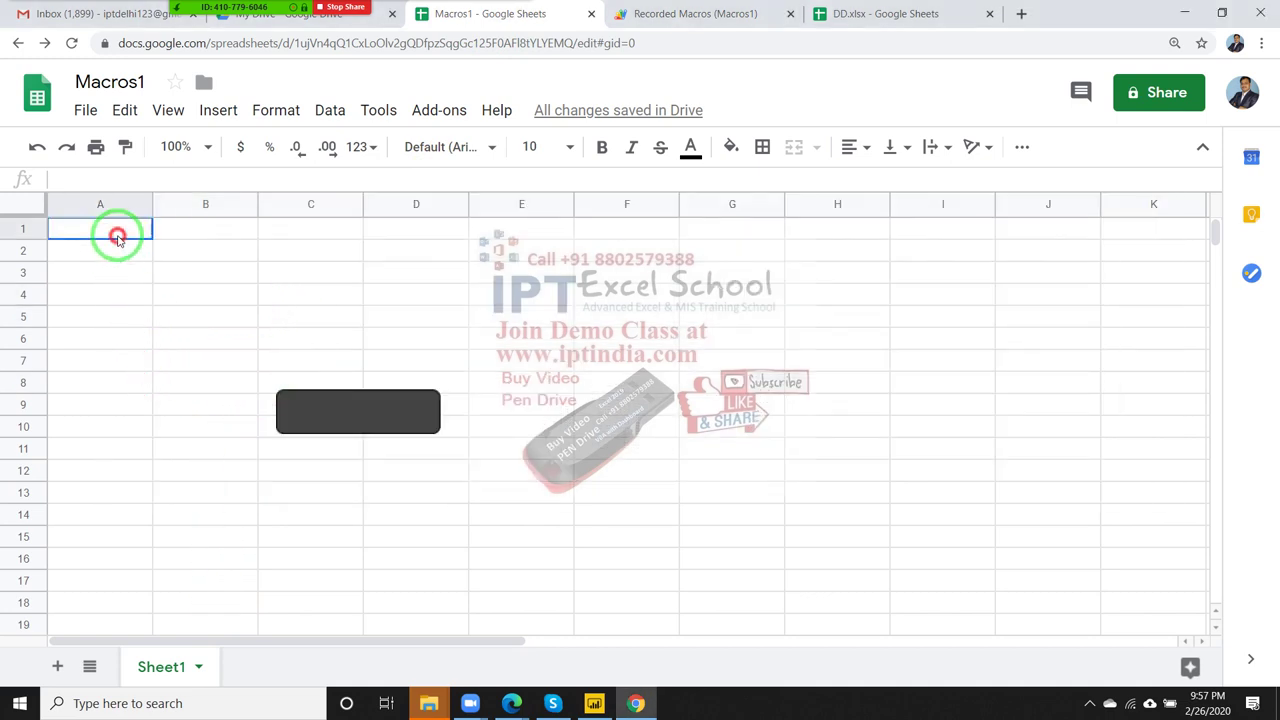
type("85")
left_click(133, 258)
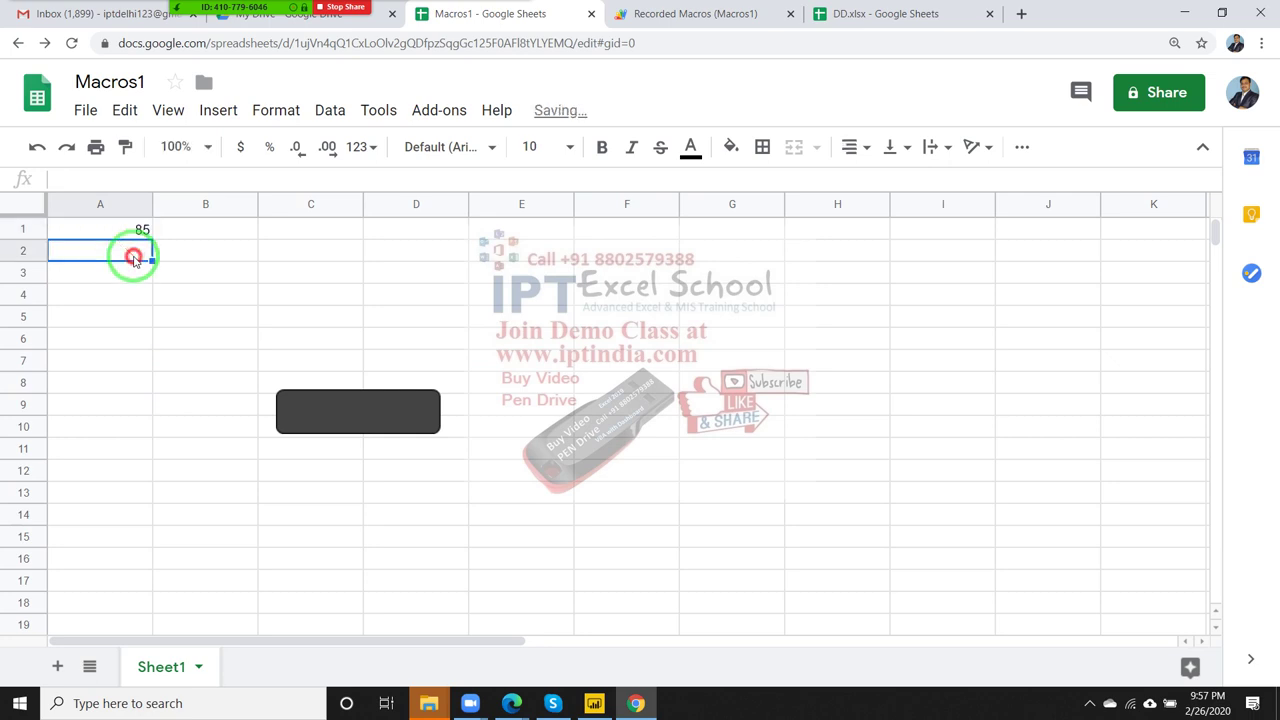
type("25")
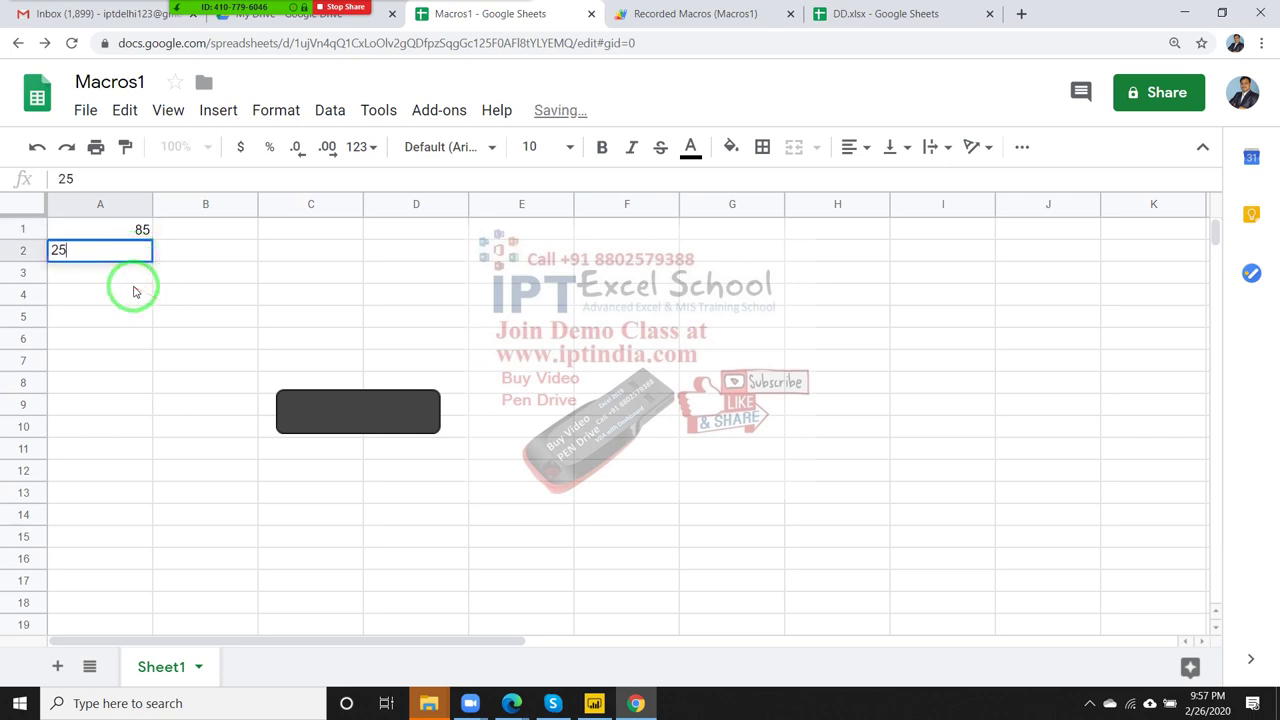
left_click(134, 273)
type("96")
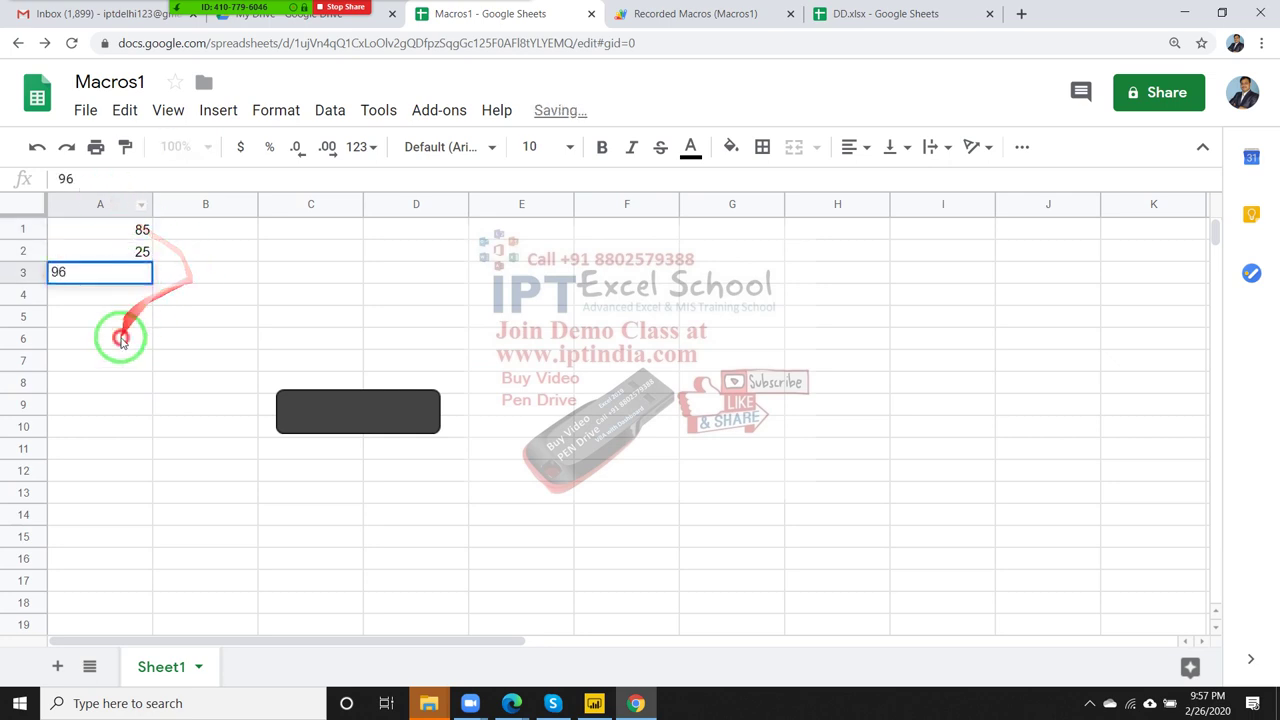
left_click(114, 336)
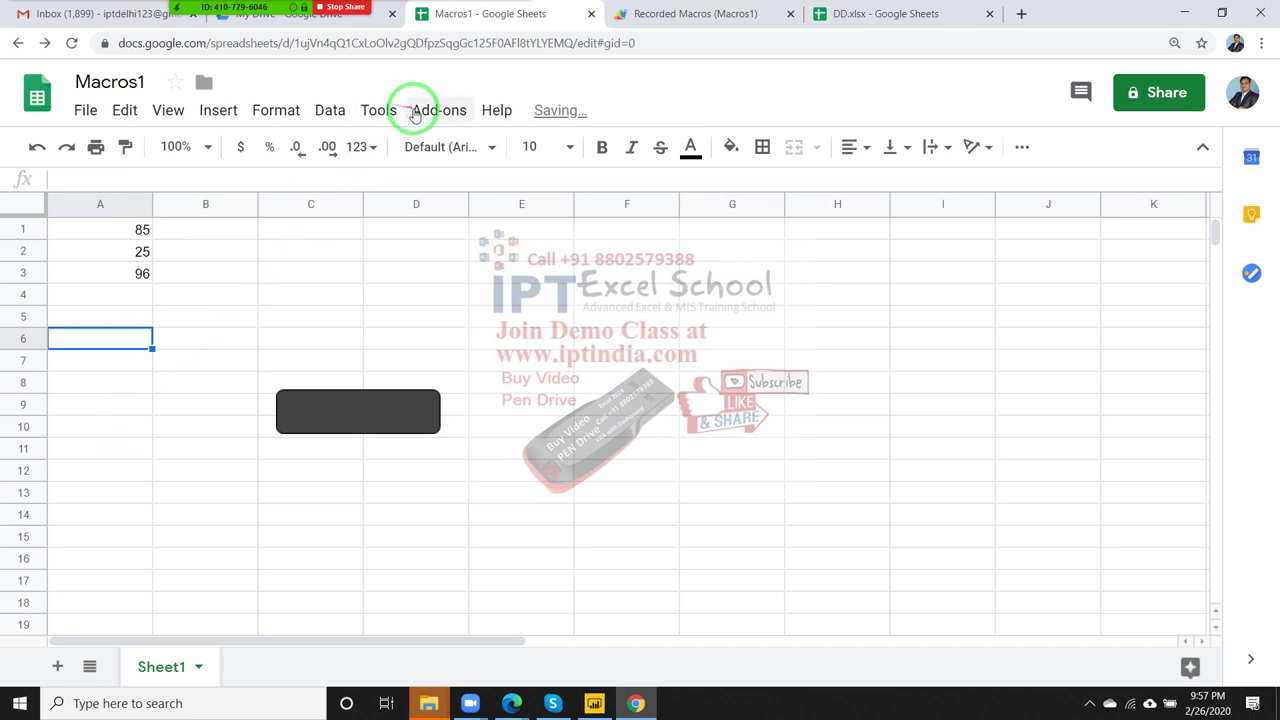
Step: Glance at the Tools > Macros list, then select the numbers in A1:A3
left_click(380, 115)
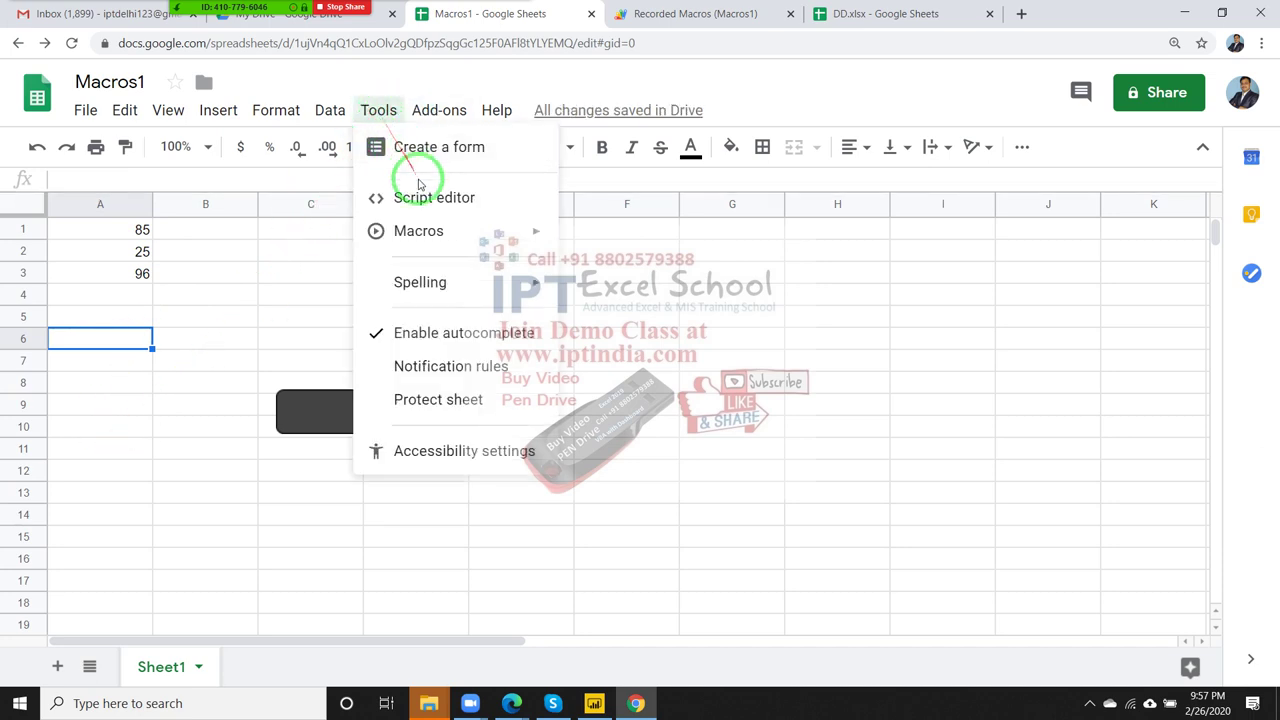
mouse_move(440, 230)
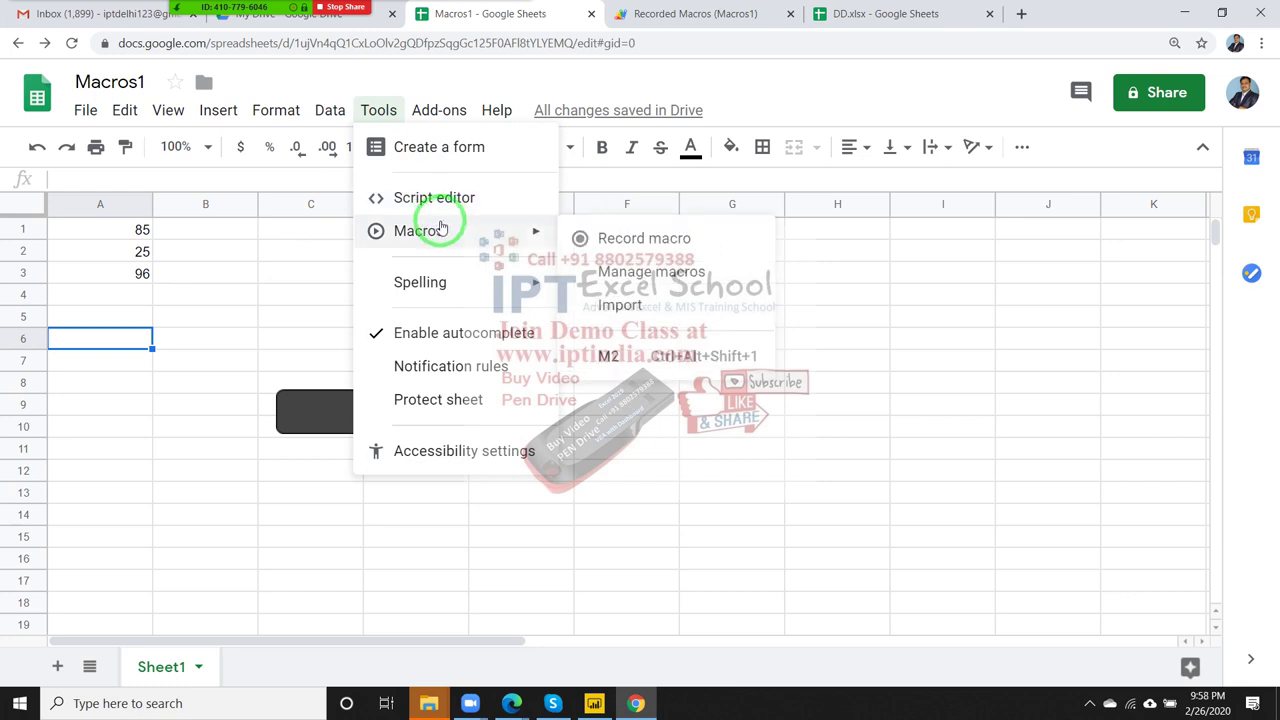
left_click(265, 257)
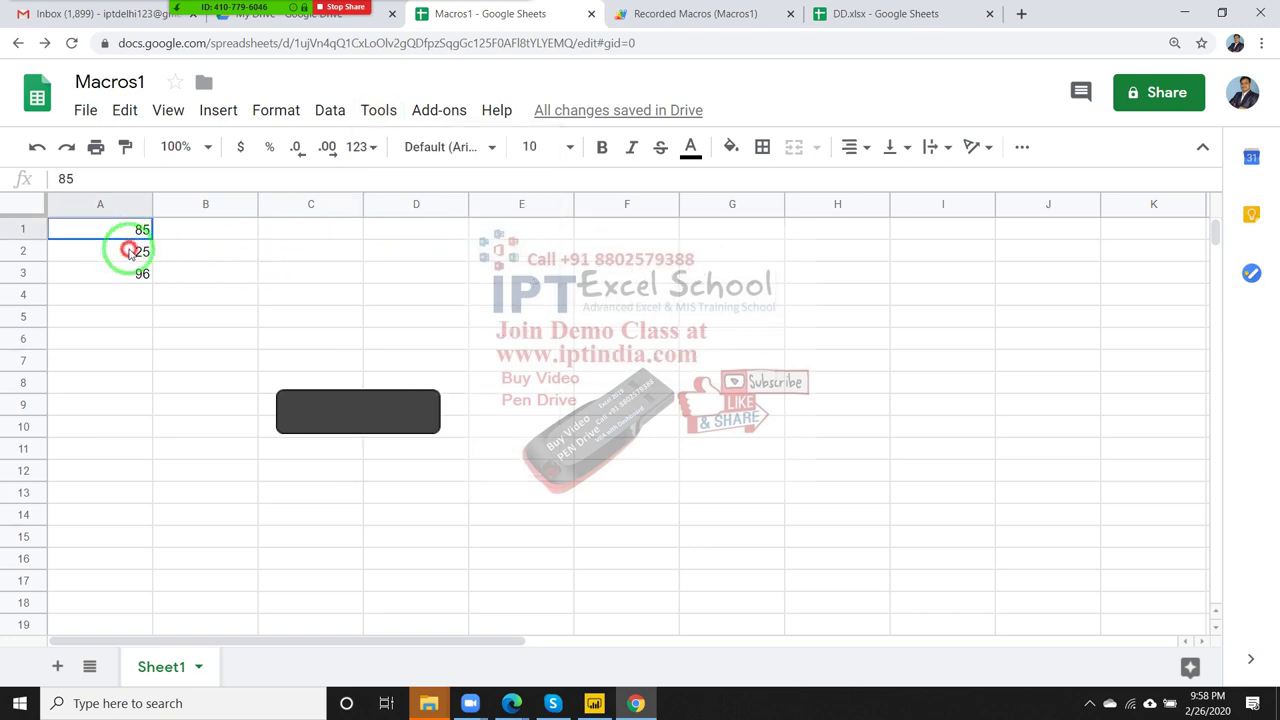
left_click_drag(120, 232, 131, 270)
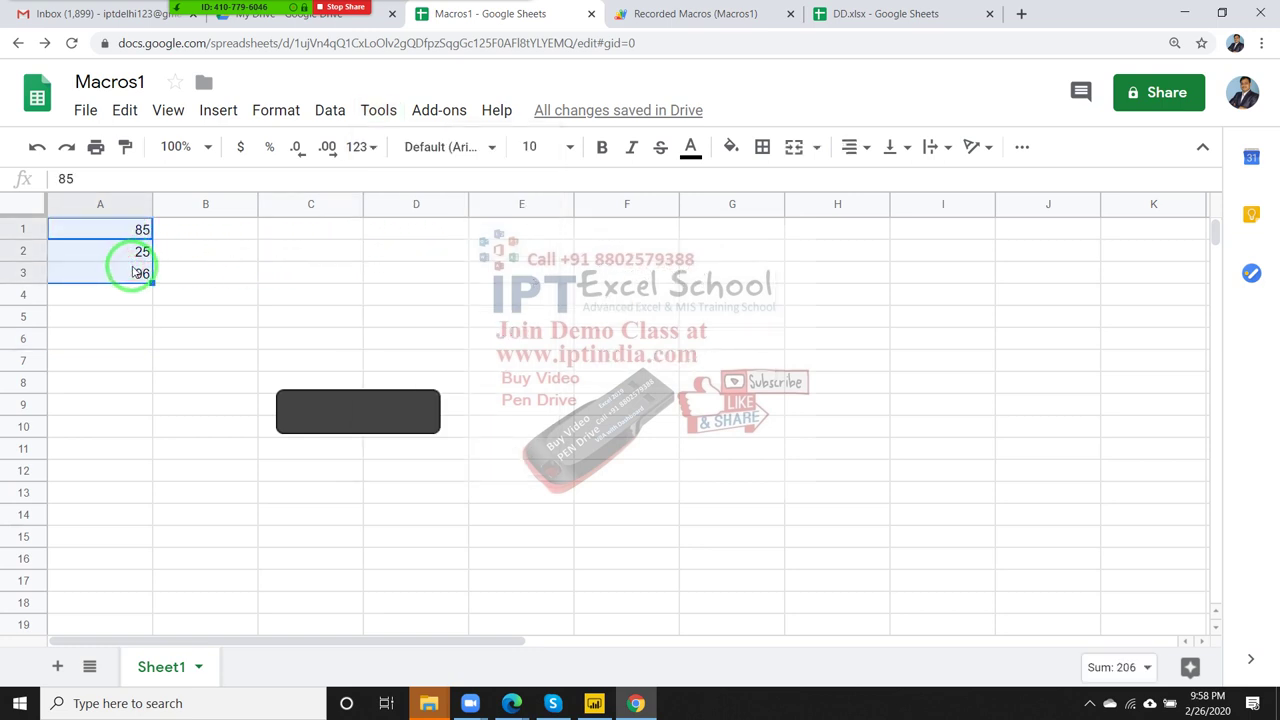
left_click(684, 9)
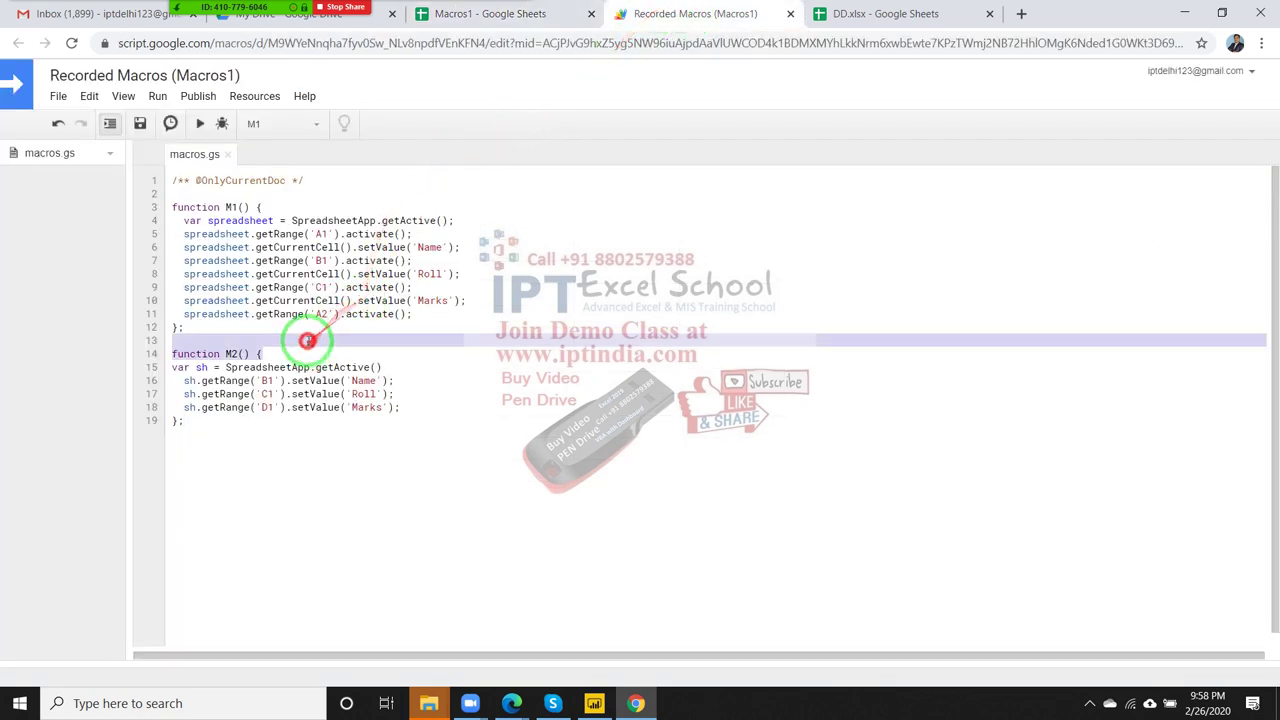
left_click_drag(305, 352, 216, 193)
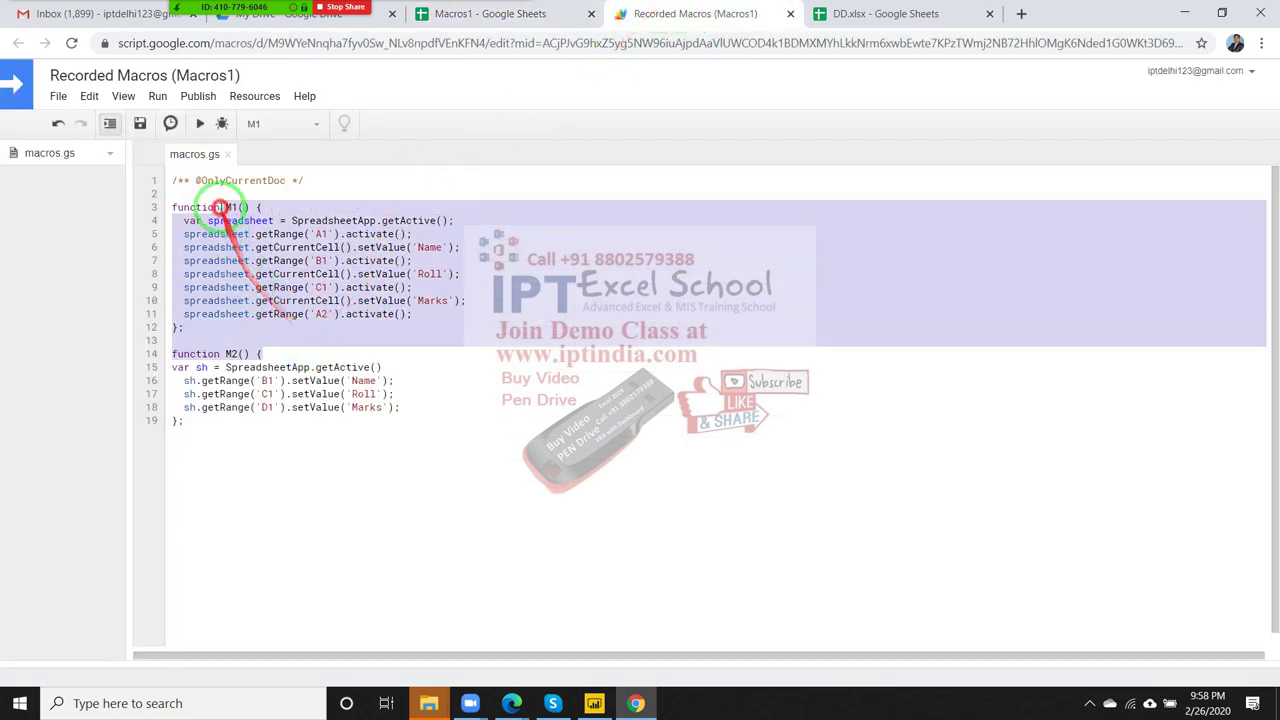
left_click(270, 267)
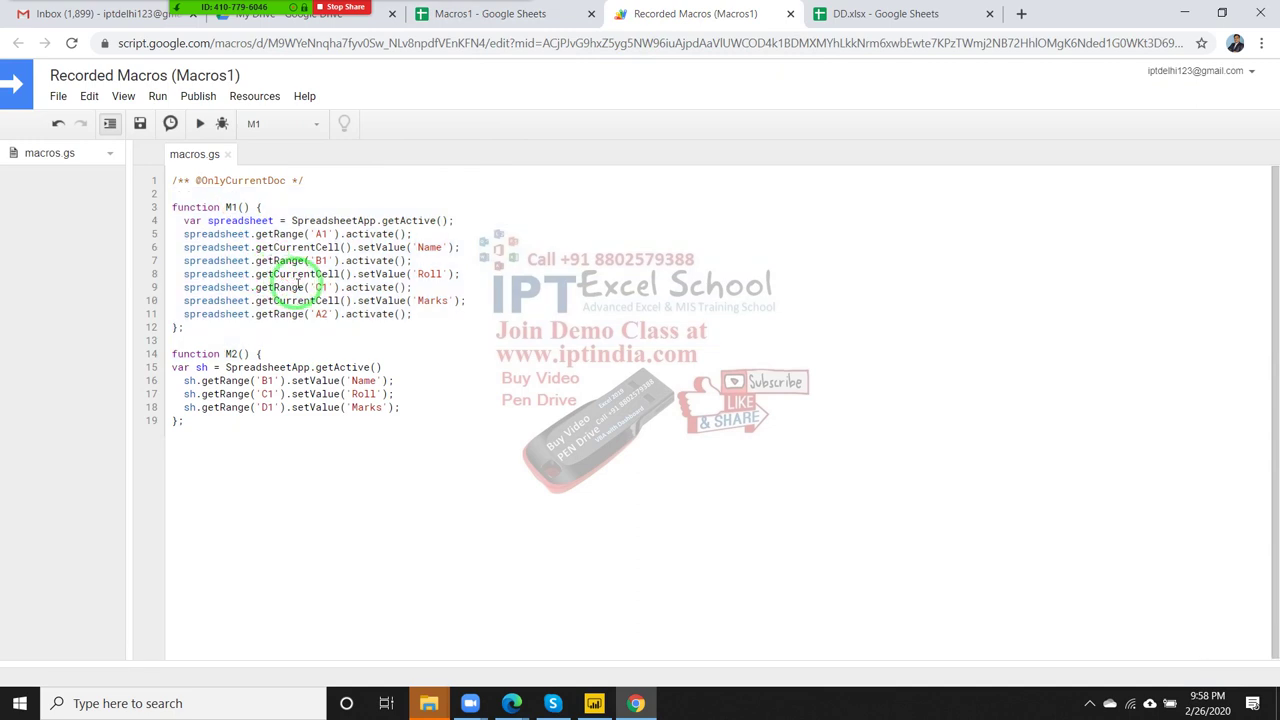
Step: Back on Macros1, start recording a new macro via Tools > Macros
left_click(448, 28)
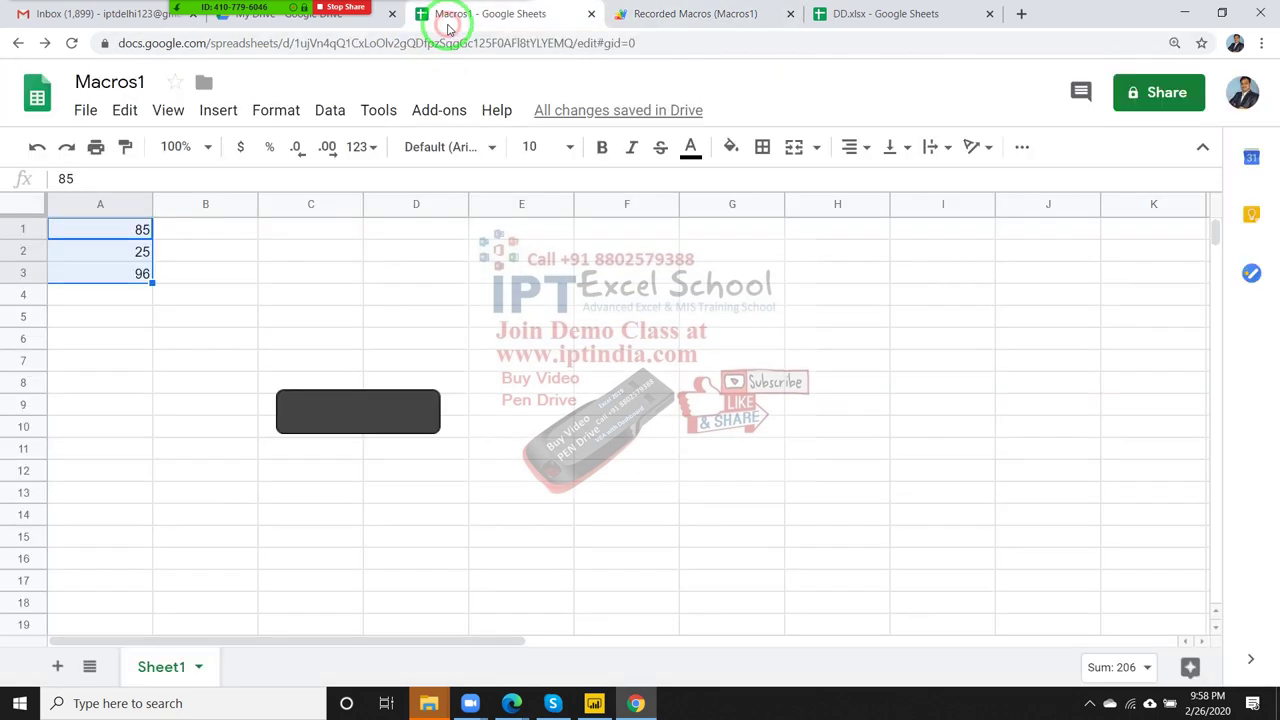
left_click(215, 380)
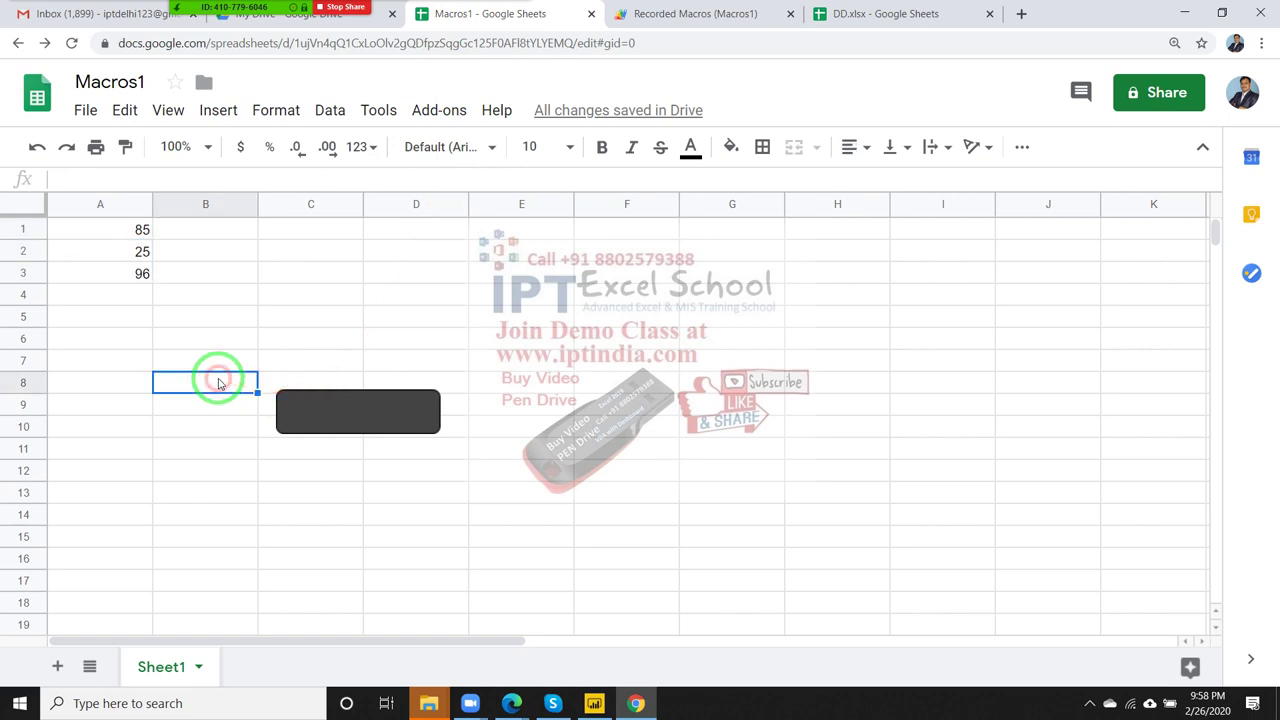
left_click(133, 470)
left_click(428, 112)
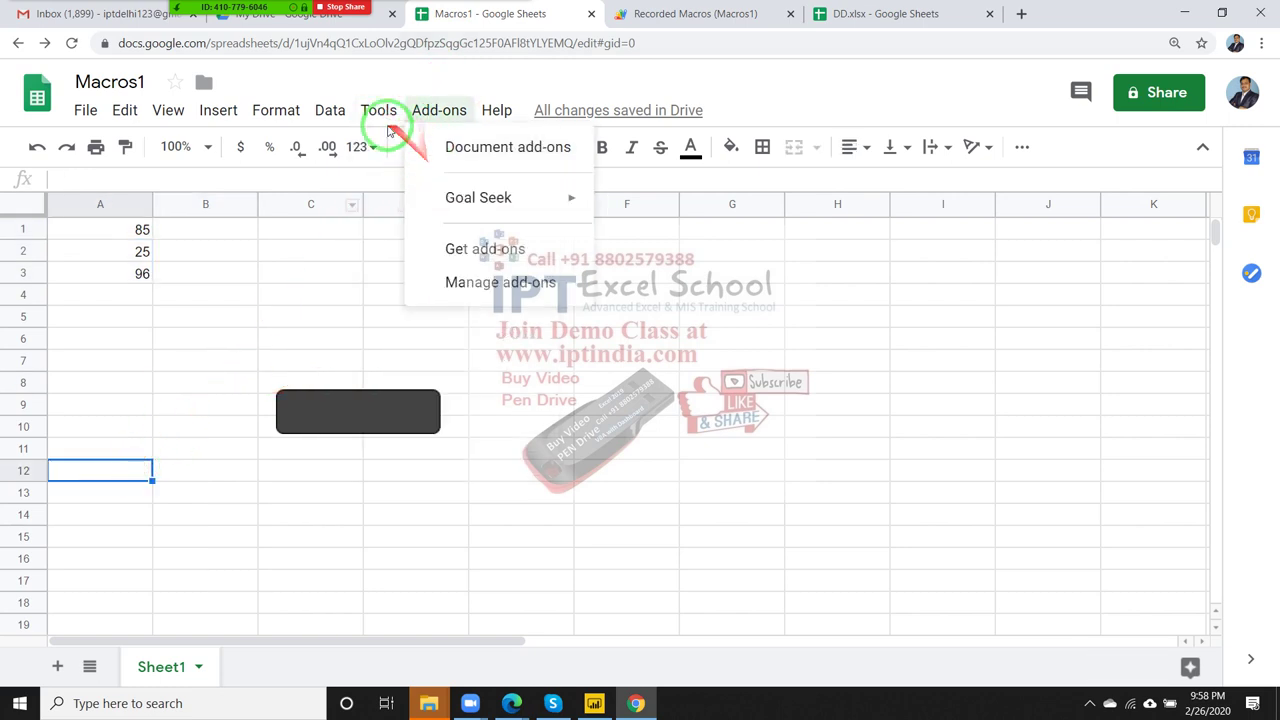
left_click(385, 118)
mouse_move(430, 234)
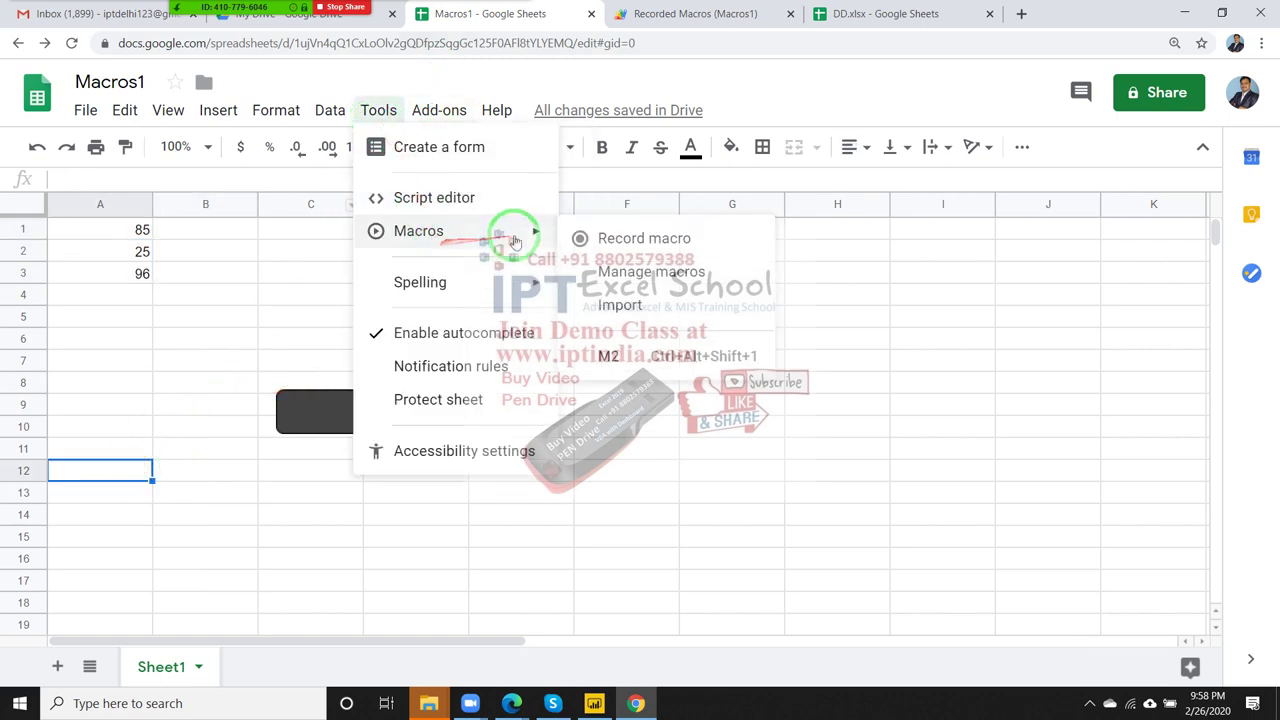
left_click(620, 240)
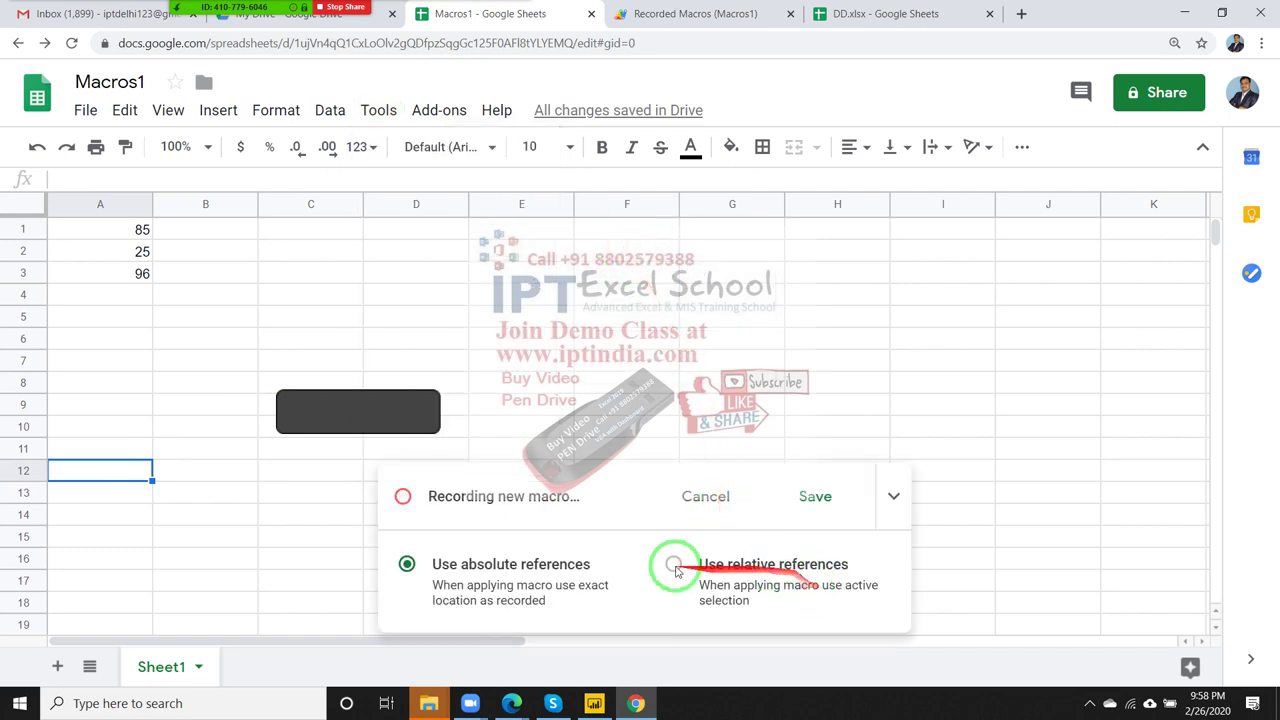
Step: Record selecting A18 and Ctrl+Up, then save it as Untitled Macro
left_click(100, 606)
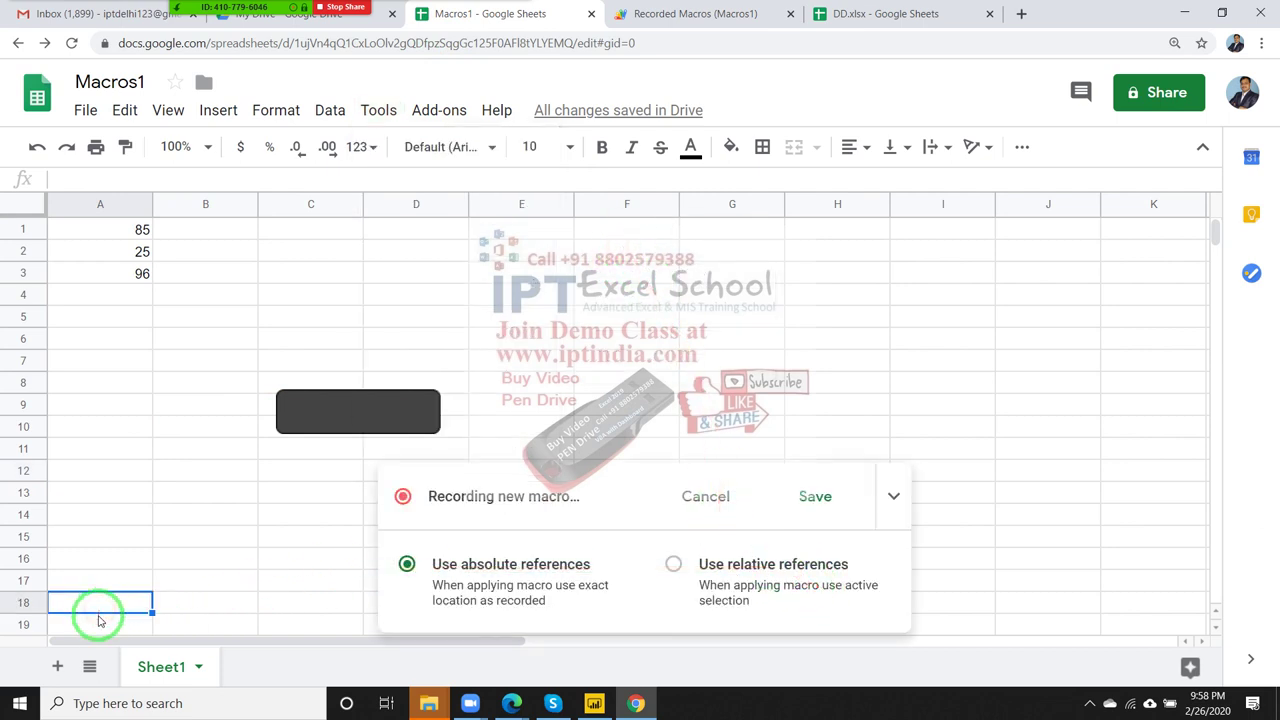
key("ctrl+Up")
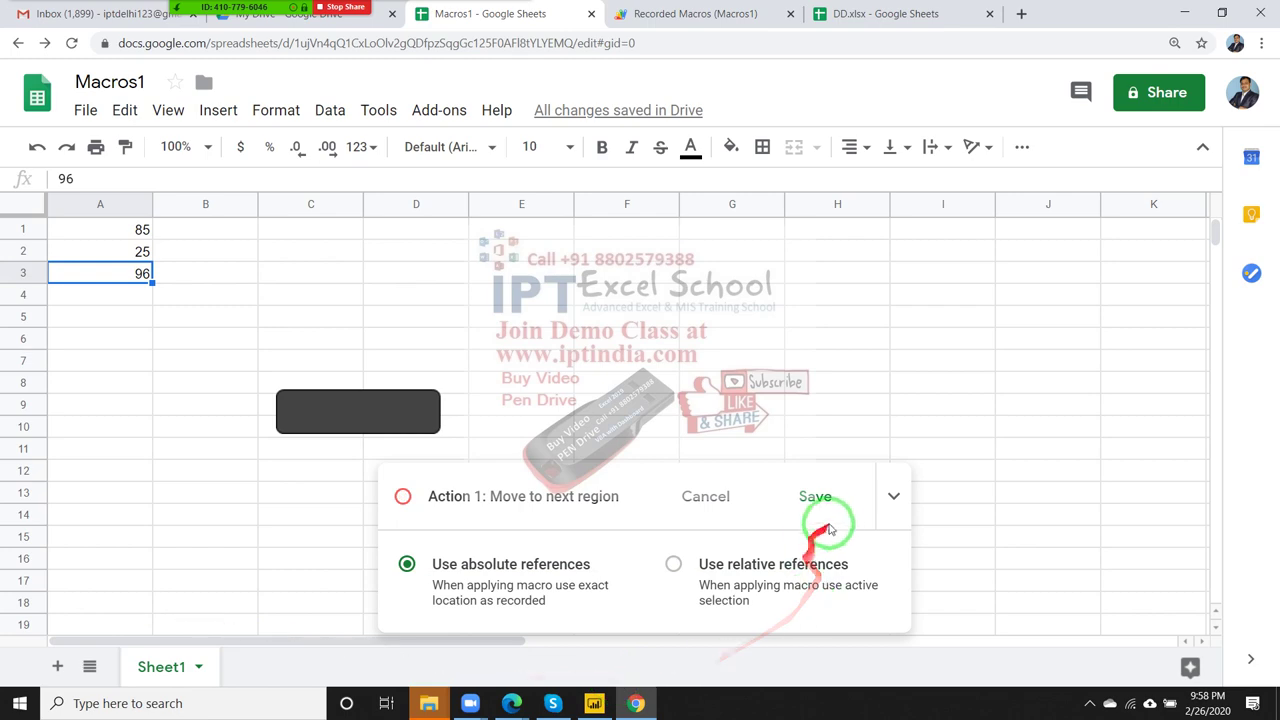
left_click(822, 500)
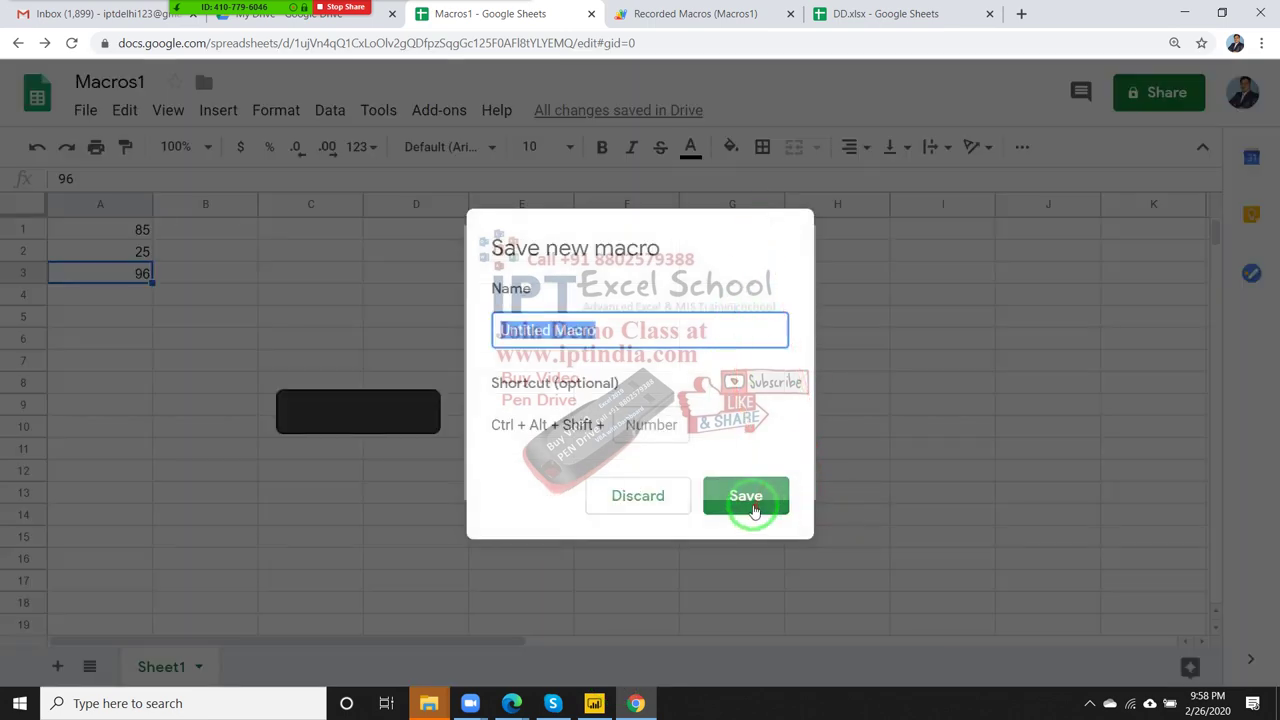
left_click(754, 510)
left_click(511, 12)
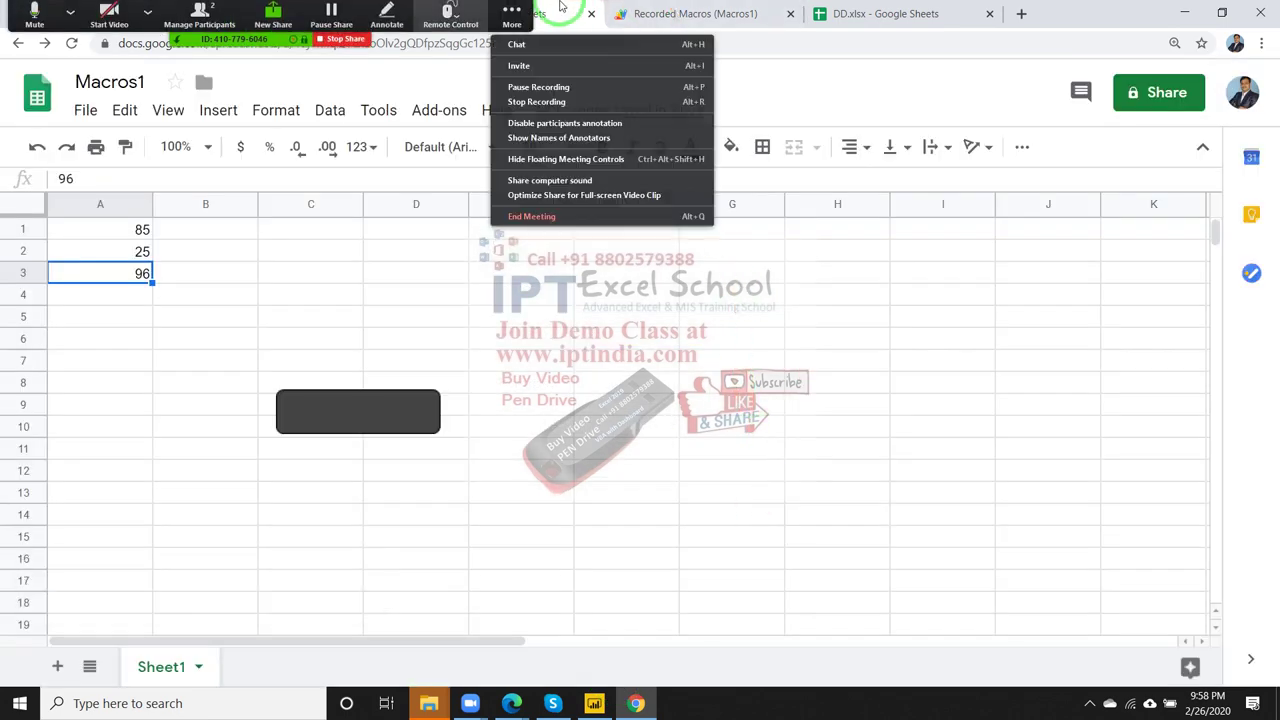
left_click(544, 232)
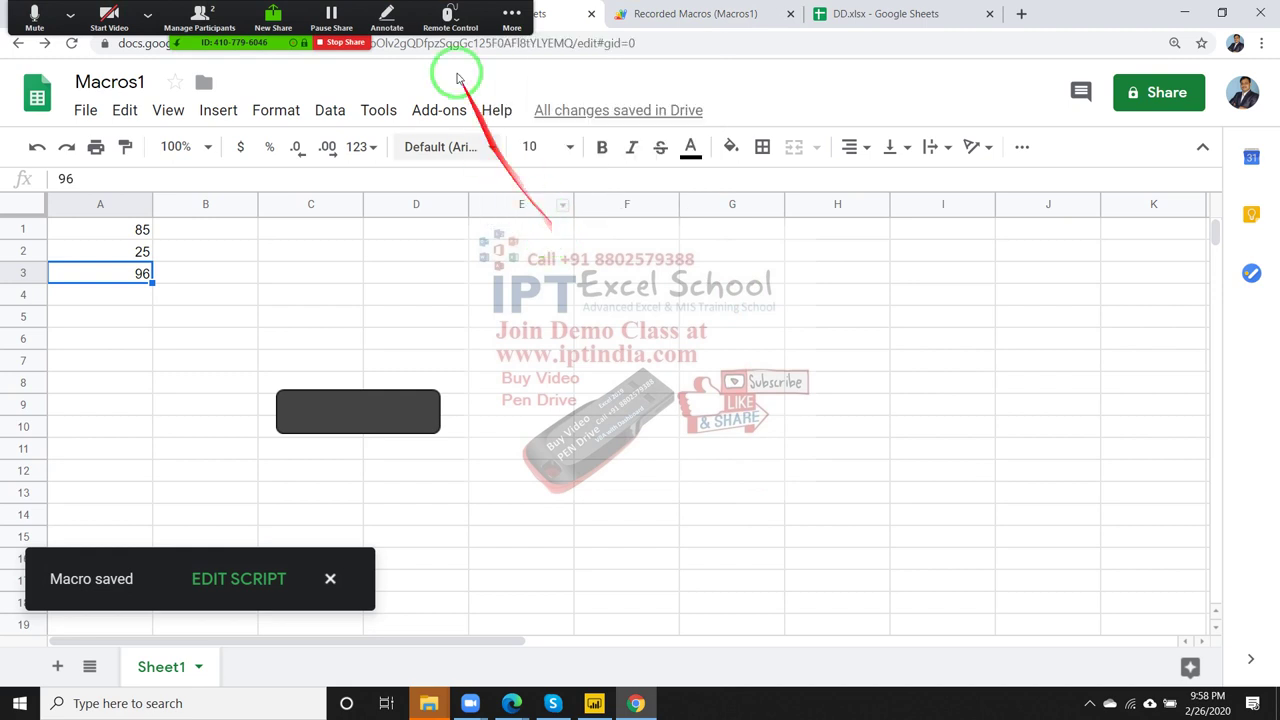
left_click(511, 14)
left_click(553, 232)
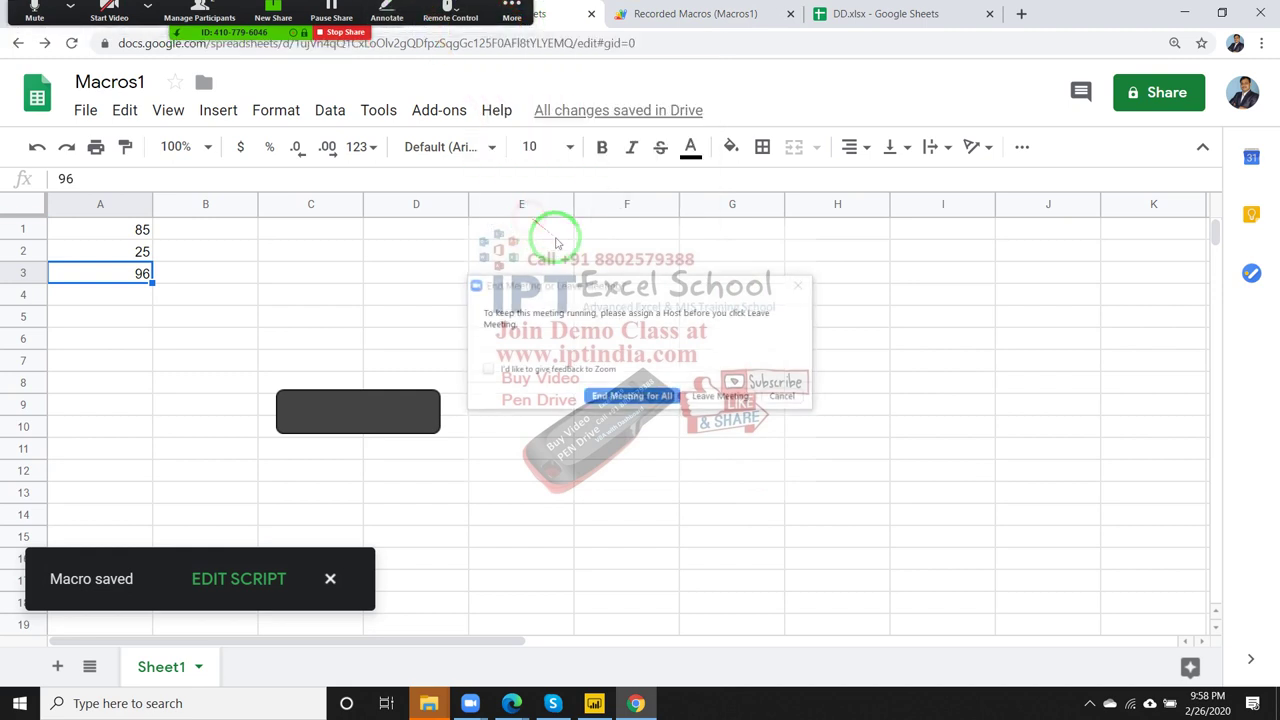